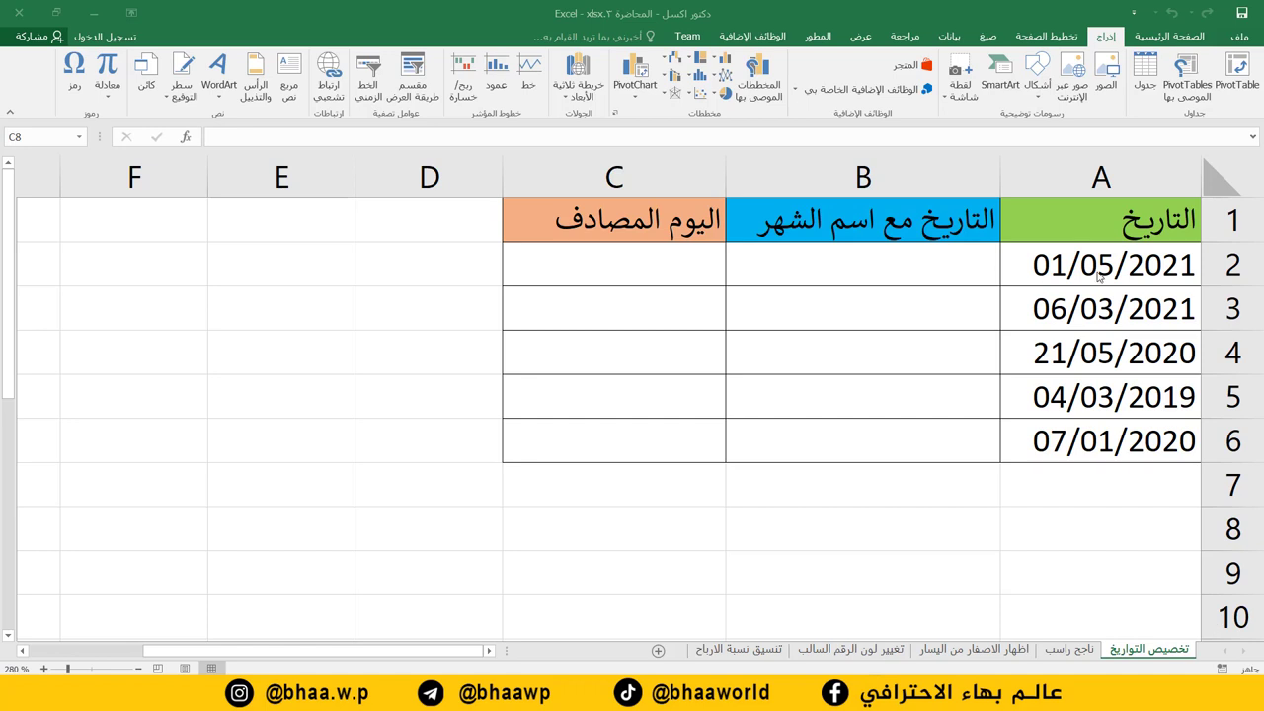
pyautogui.moveTo(1077, 259); pyautogui.dragTo(1099, 436)
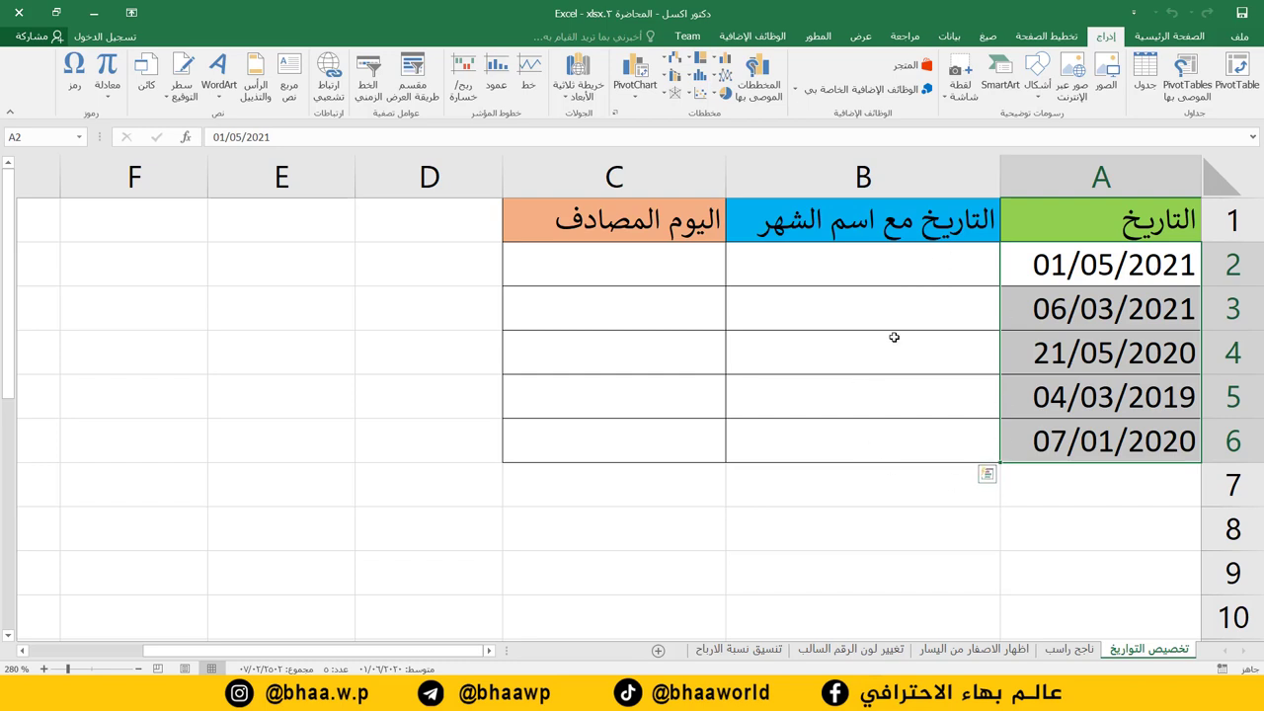
pyautogui.click(917, 265)
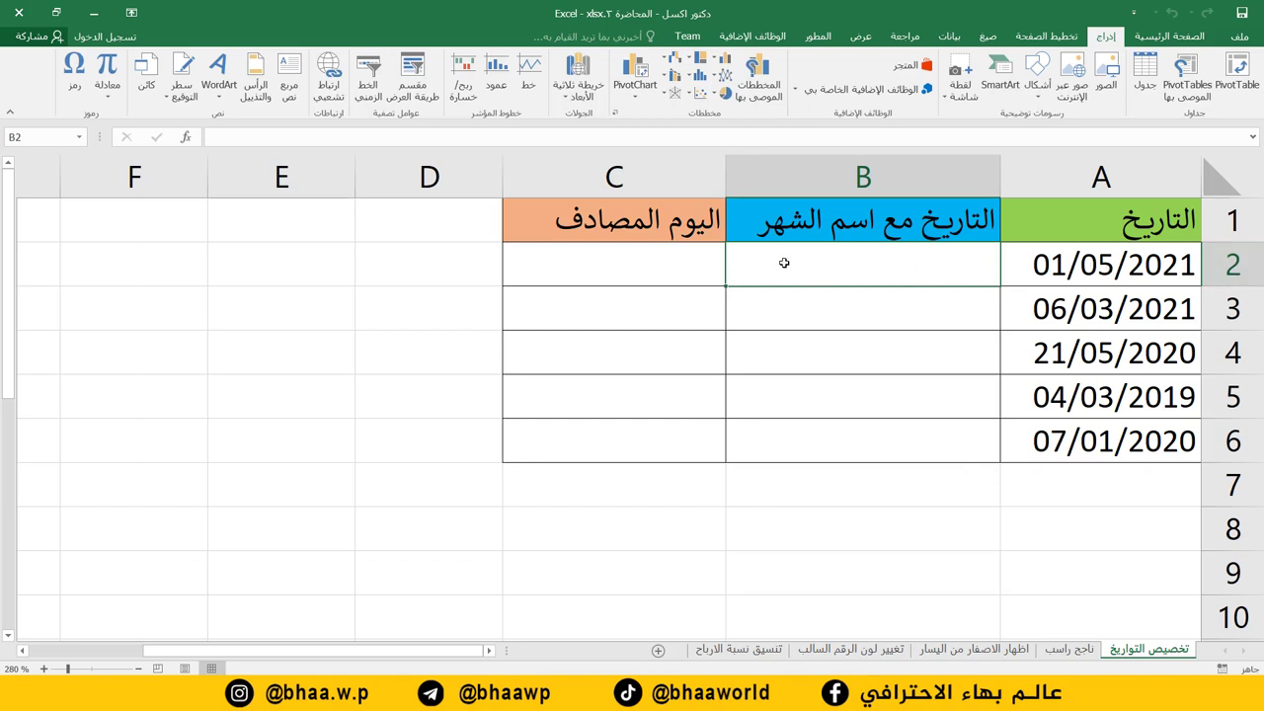
pyautogui.click(638, 269)
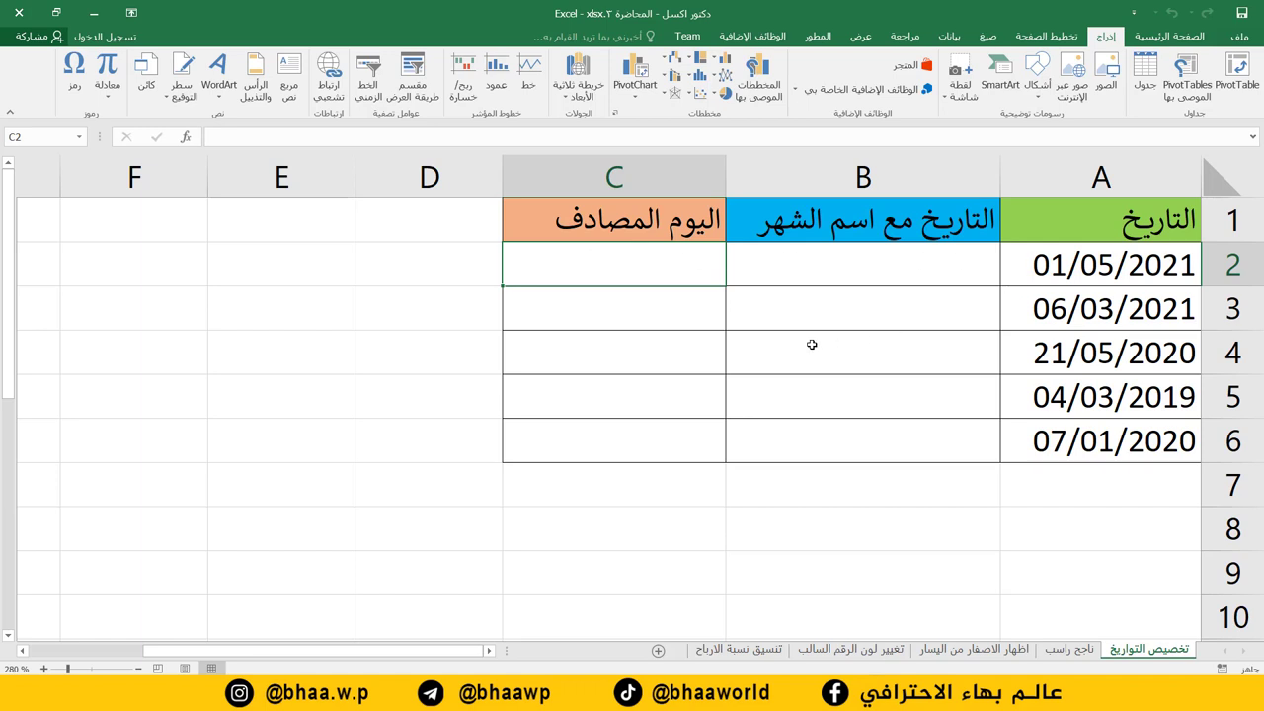
pyautogui.click(859, 484)
# Fill the dates from A2:A6 across into columns B and C, rows 2 to 6.
pyautogui.click(1099, 265)
pyautogui.click(1101, 484)
pyautogui.moveTo(1100, 262); pyautogui.dragTo(605, 462)
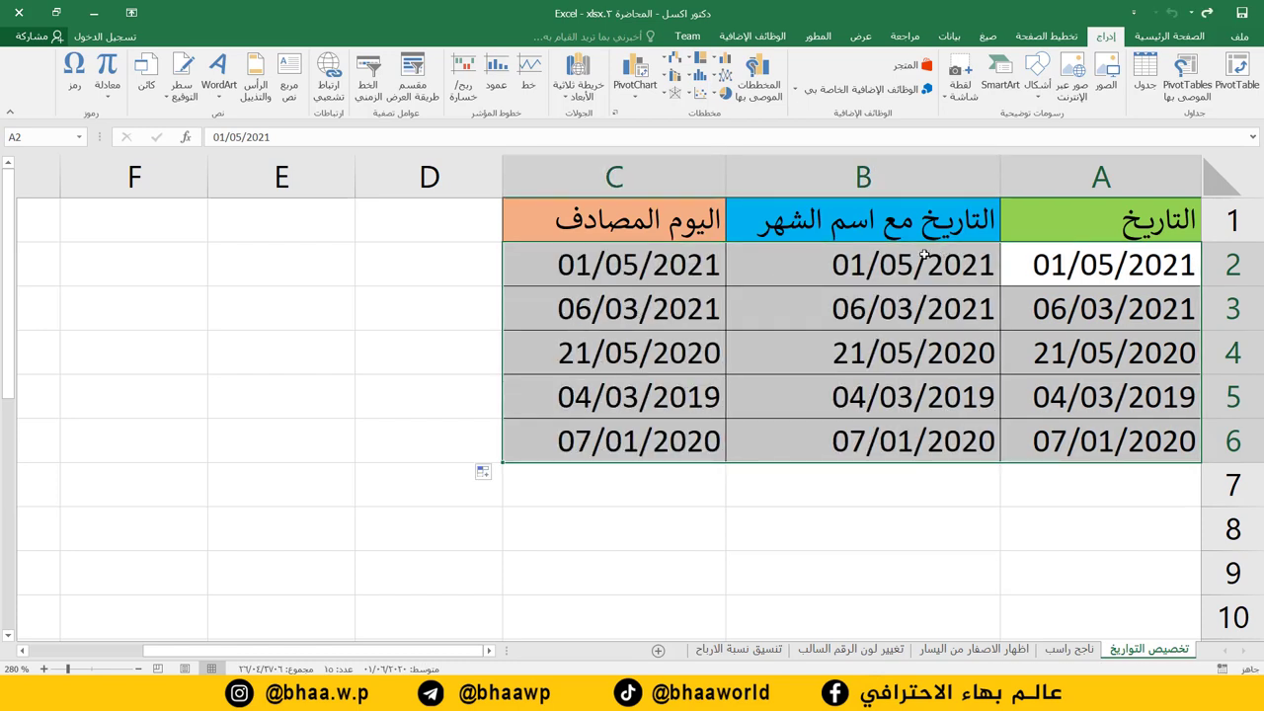
pyautogui.click(928, 298)
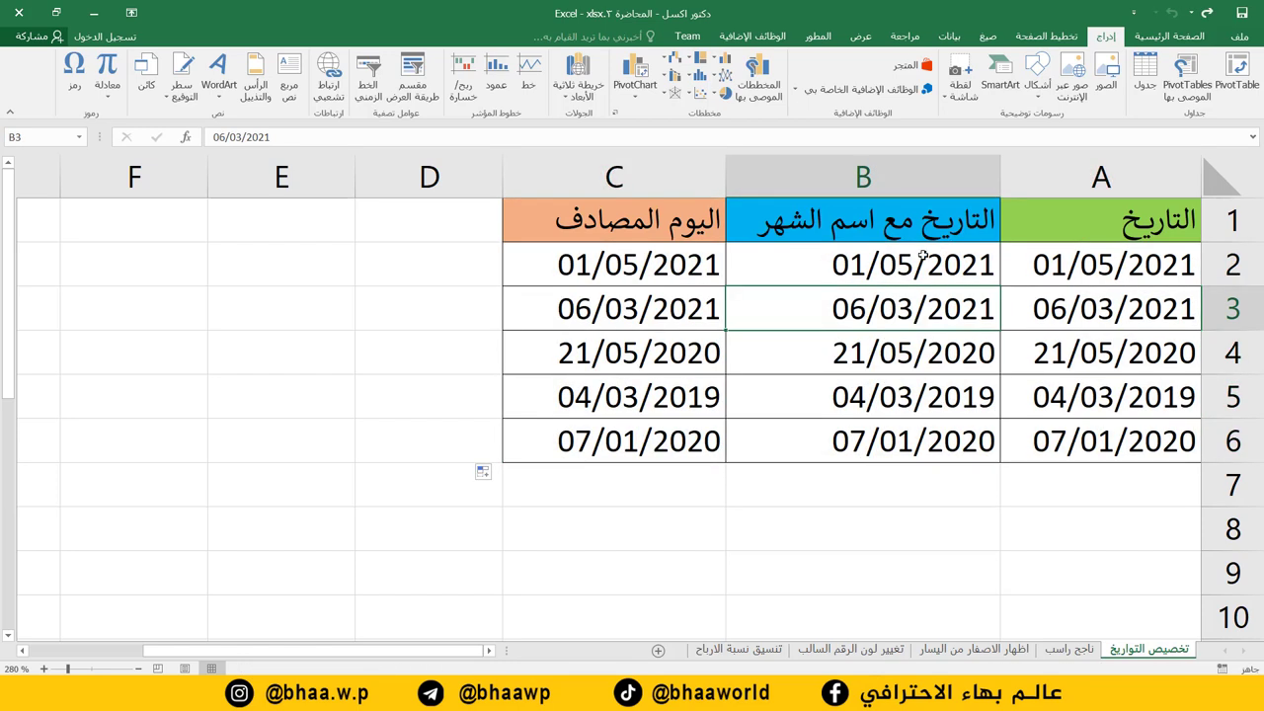
# Apply the custom number format dd/mmm/yyyy to cells B2:B6 so the dates include the month name.
pyautogui.moveTo(924, 256); pyautogui.dragTo(911, 445)
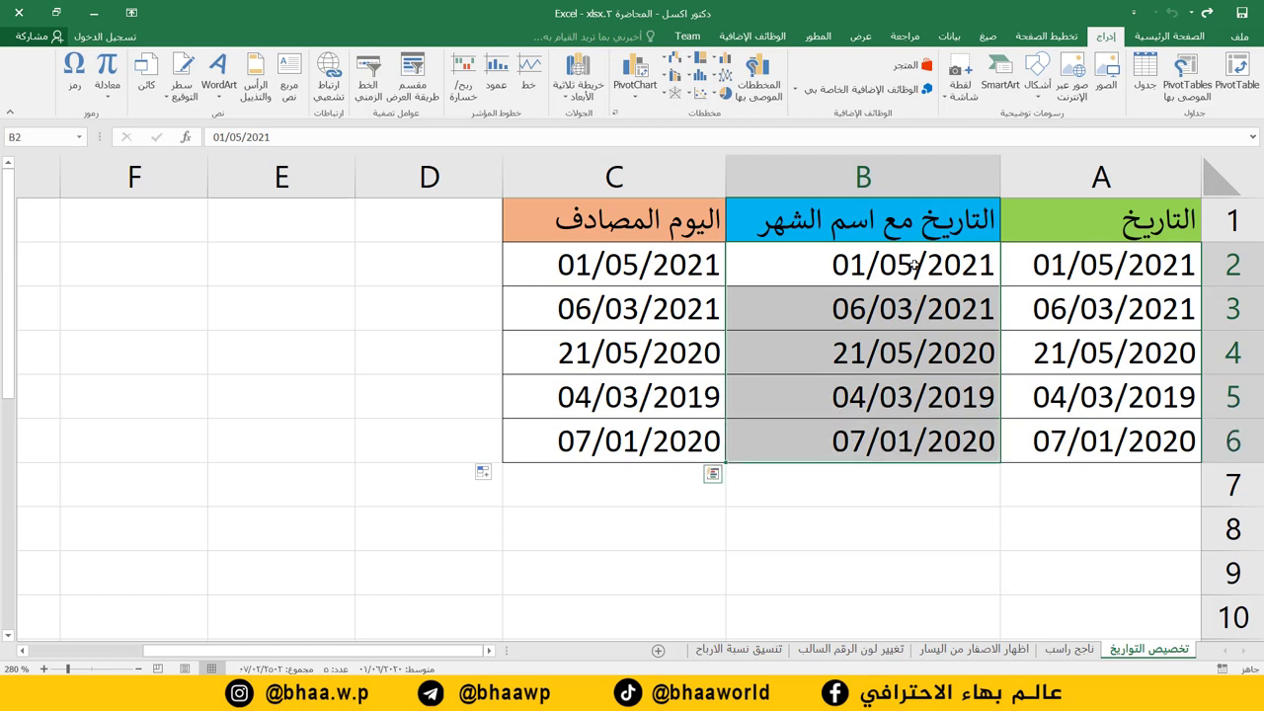
pyautogui.rightClick(913, 265)
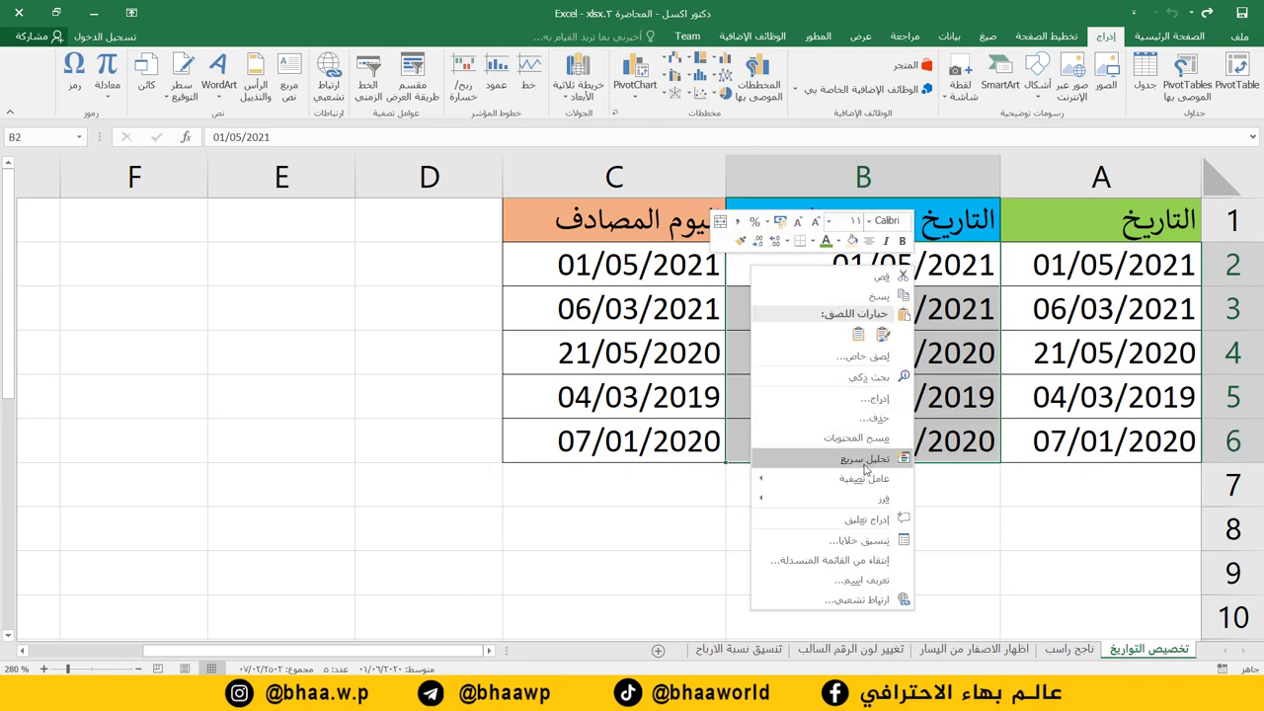
pyautogui.click(870, 541)
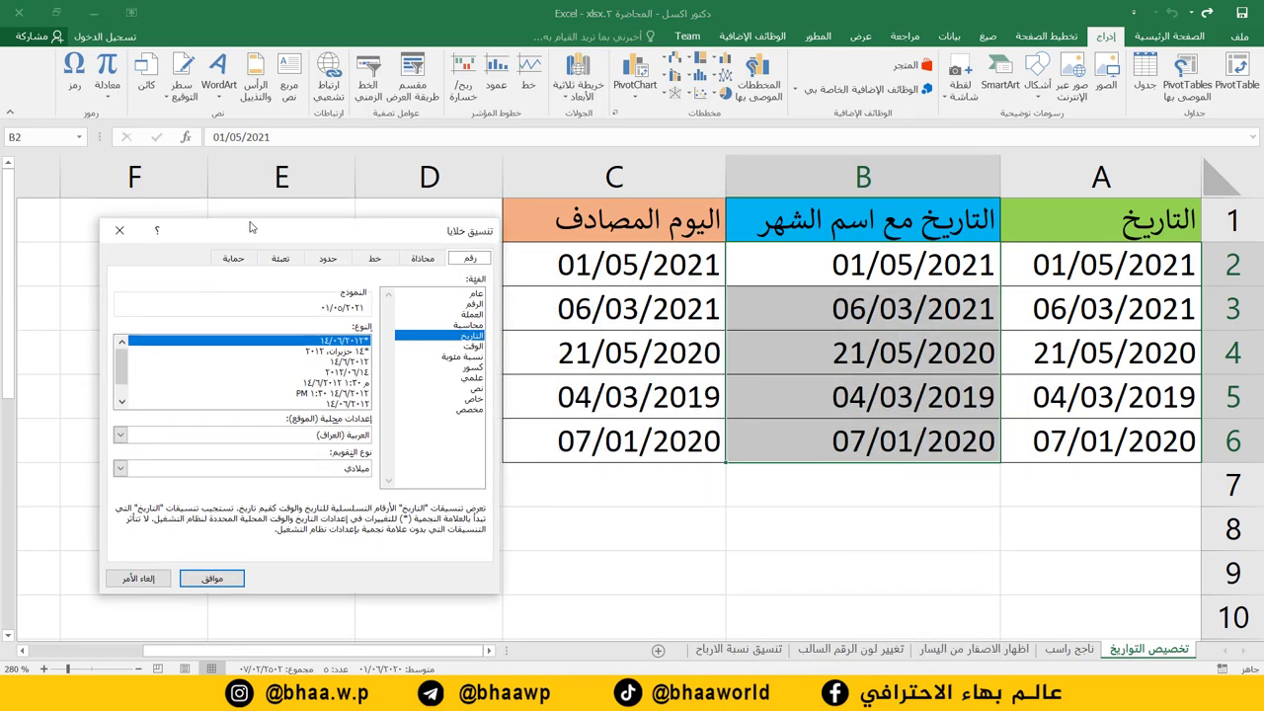
pyautogui.click(481, 392)
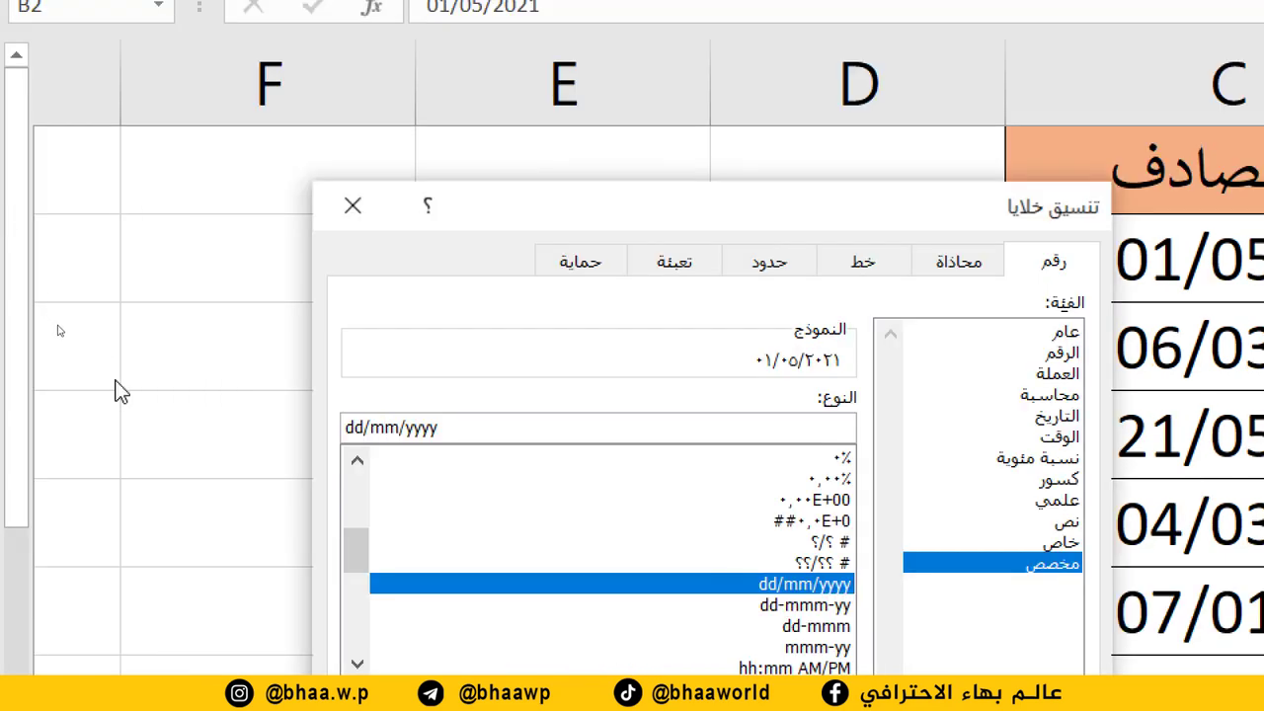
pyautogui.write('m')
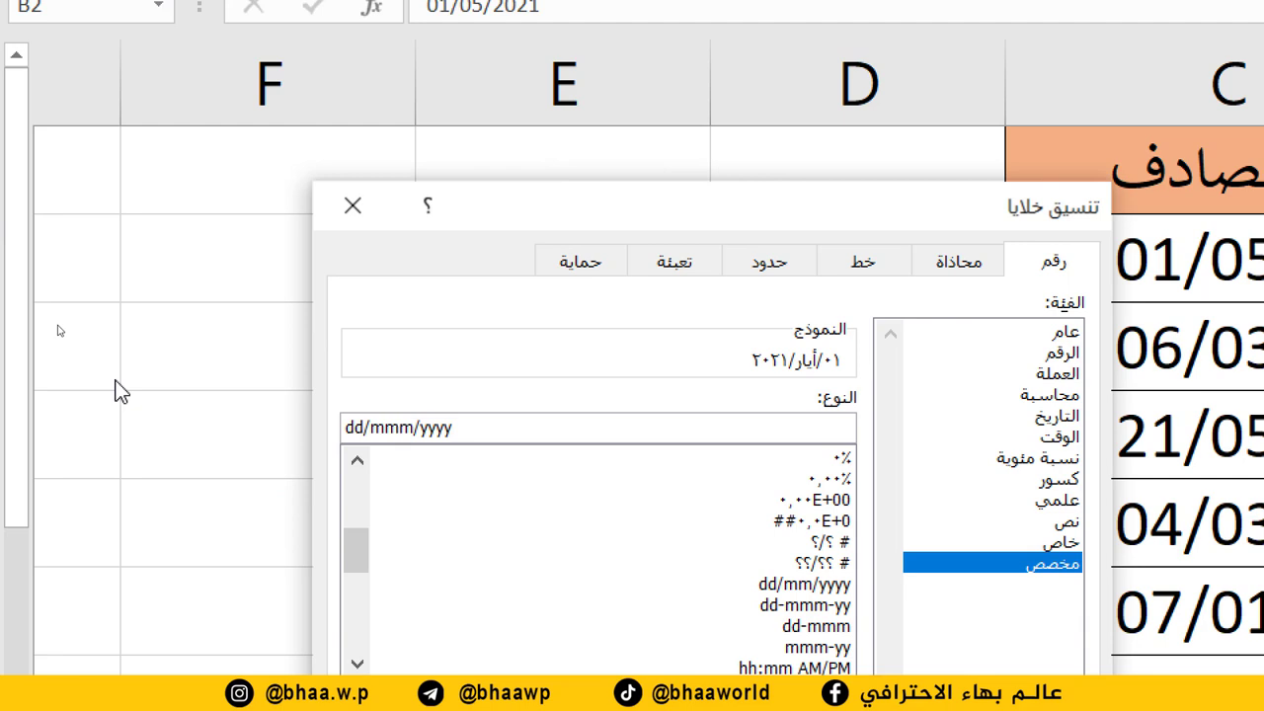
pyautogui.write('m')
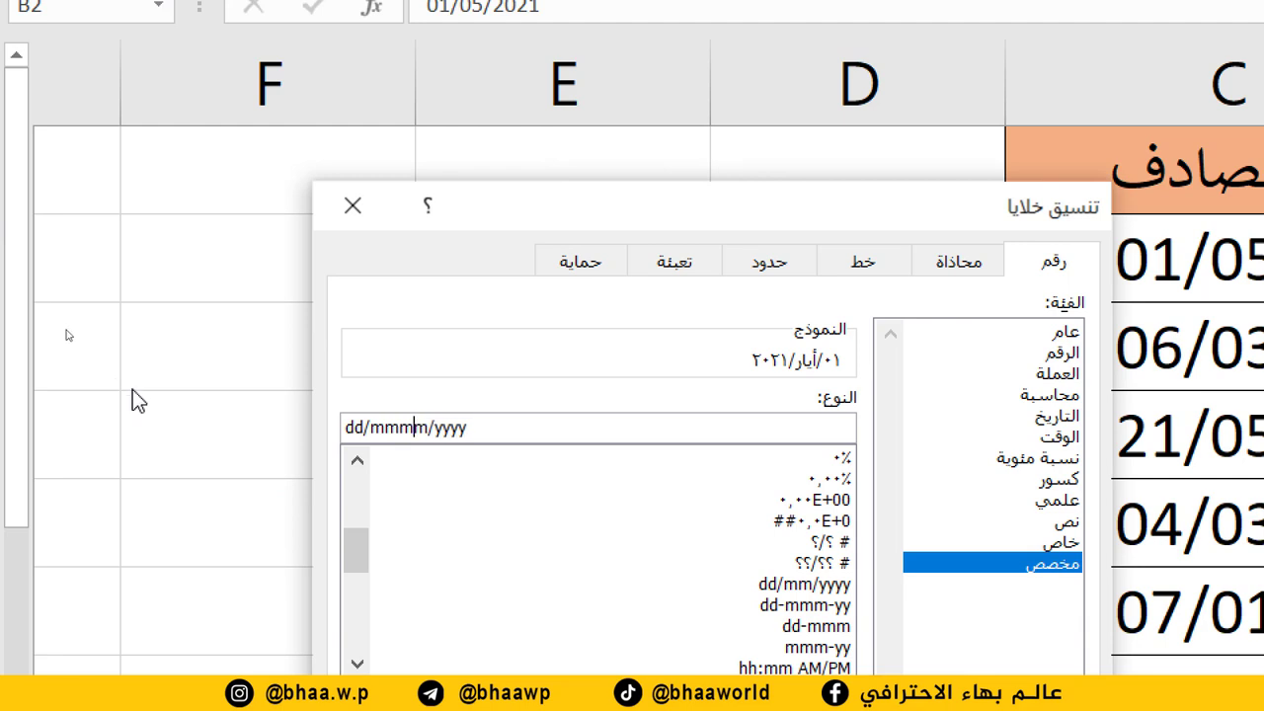
pyautogui.press('BackSpace')
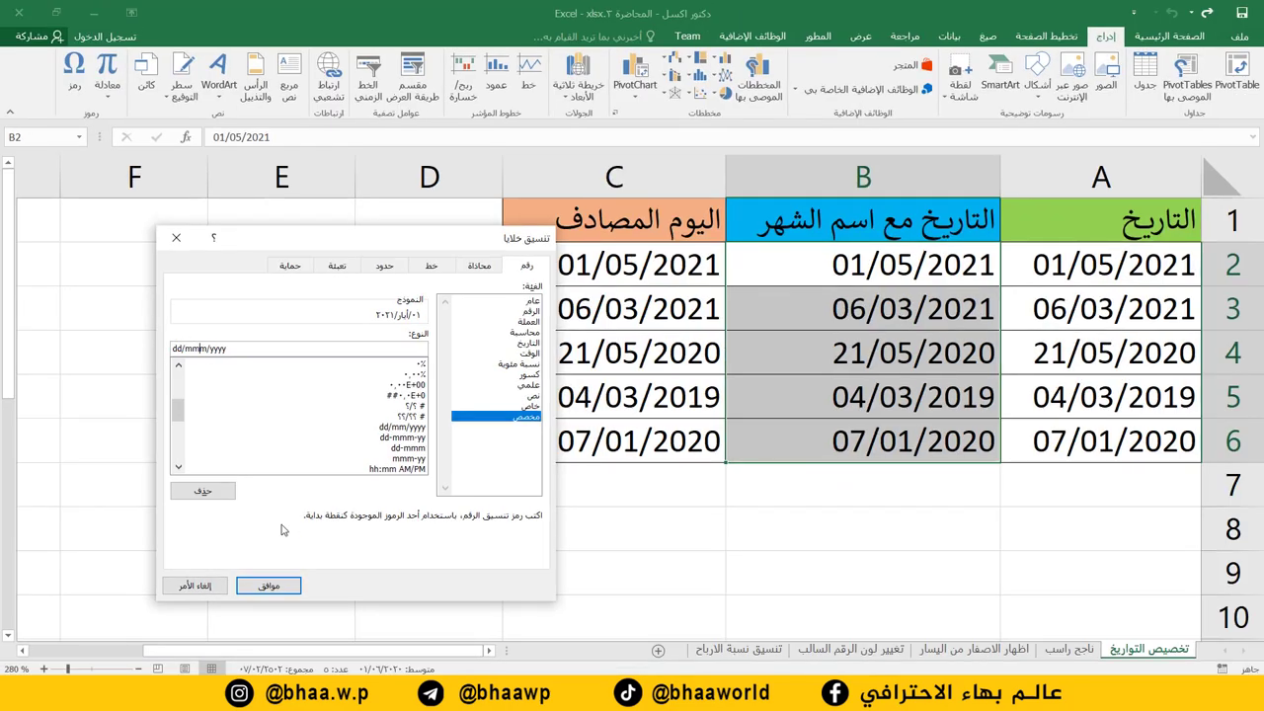
pyautogui.click(269, 586)
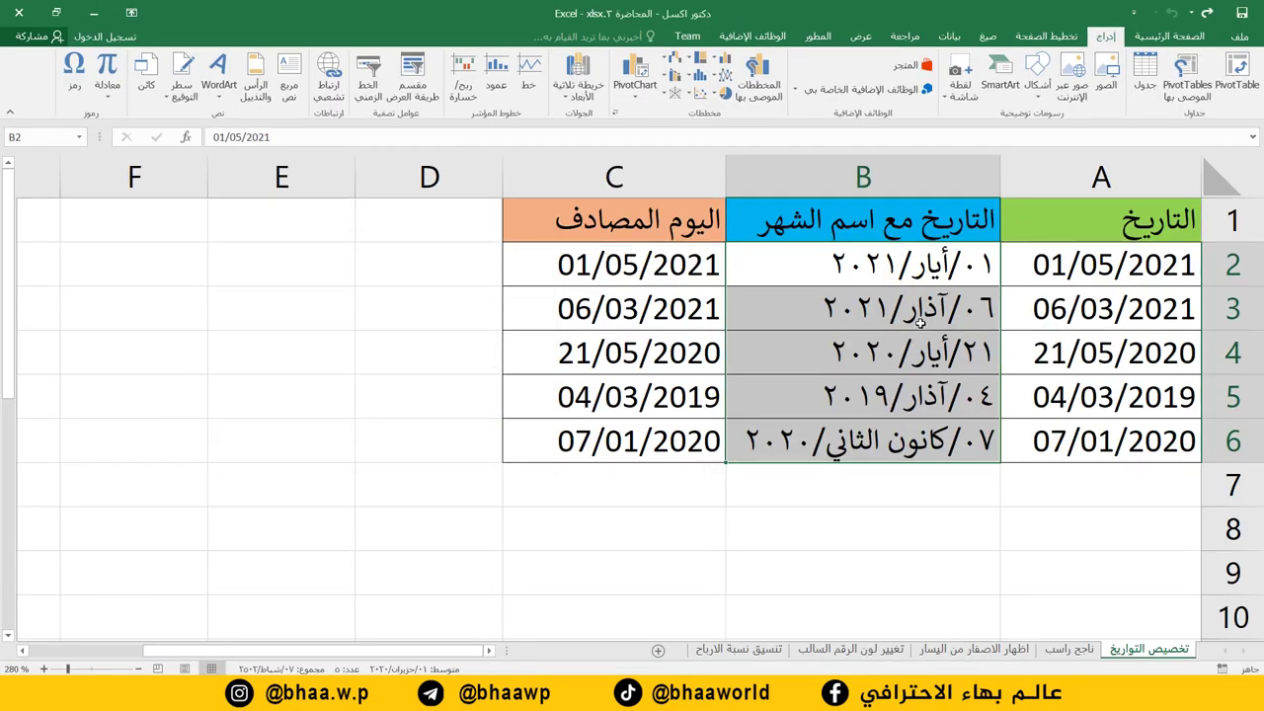
# Apply the custom number format dddd to cells C2:C6 so only the weekday name is displayed.
pyautogui.click(649, 280)
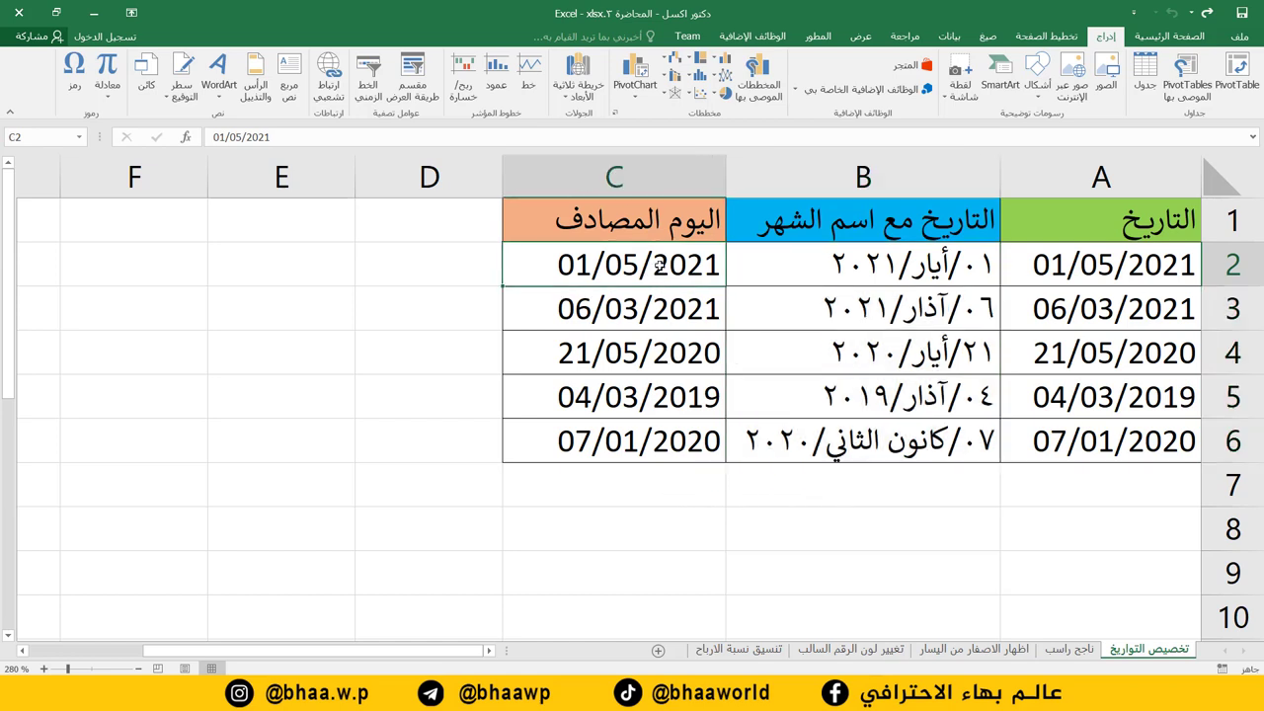
pyautogui.moveTo(648, 260); pyautogui.dragTo(626, 443)
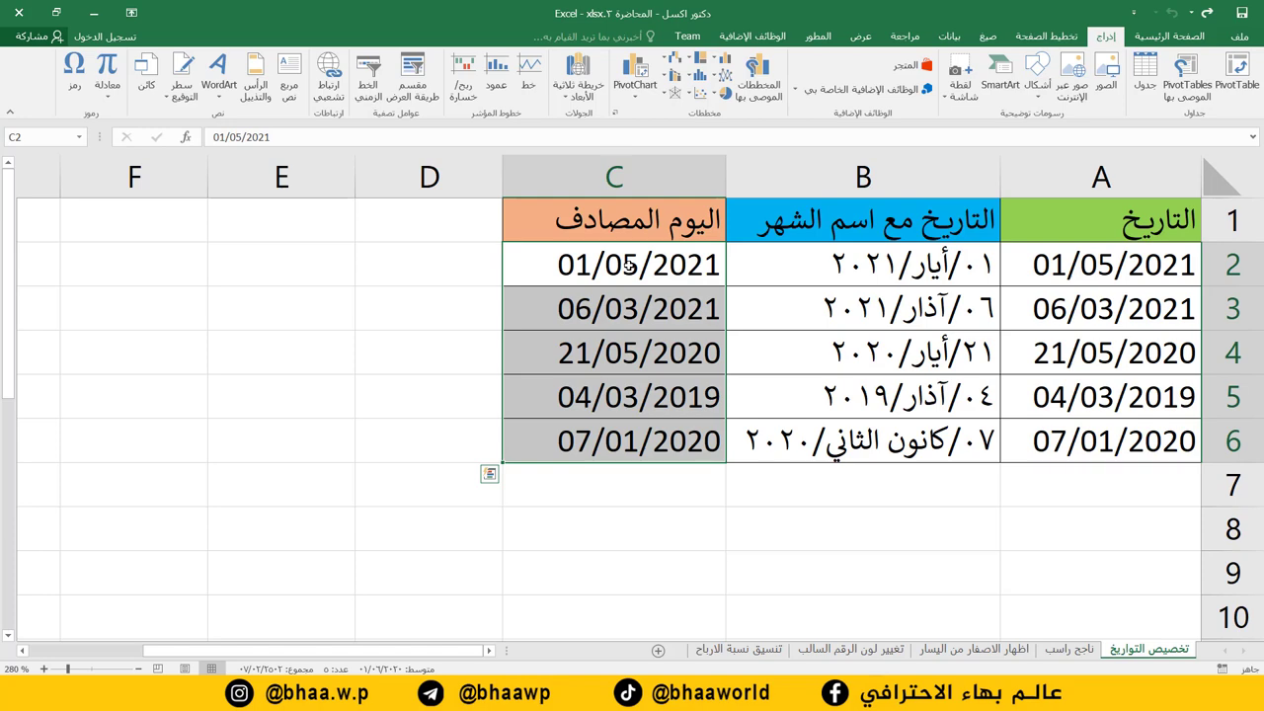
pyautogui.rightClick(646, 358)
pyautogui.click(606, 297)
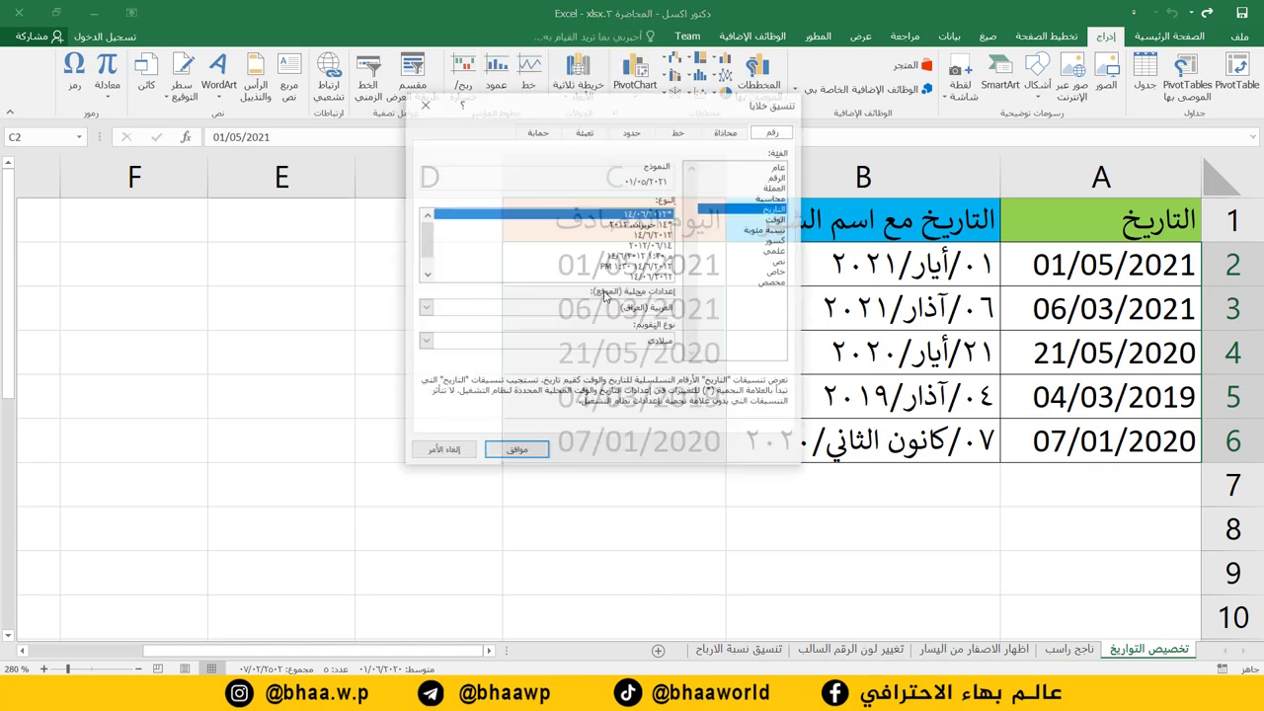
pyautogui.click(766, 284)
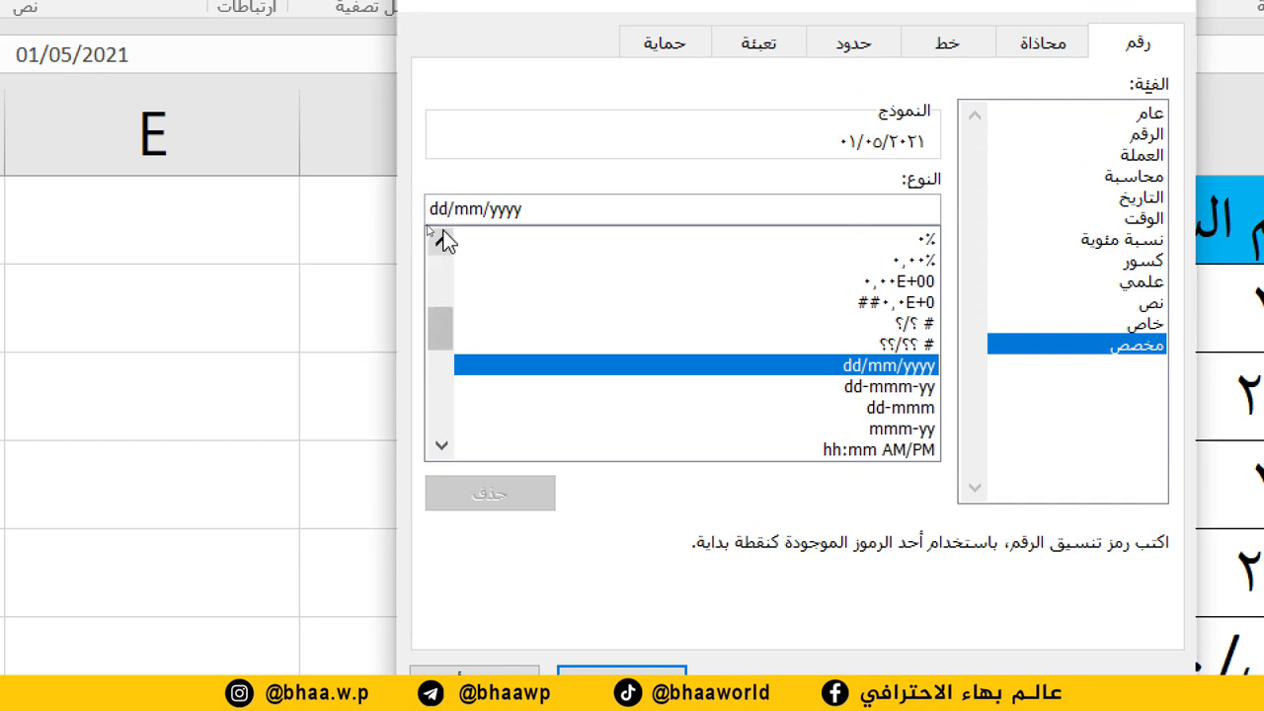
pyautogui.write('d')
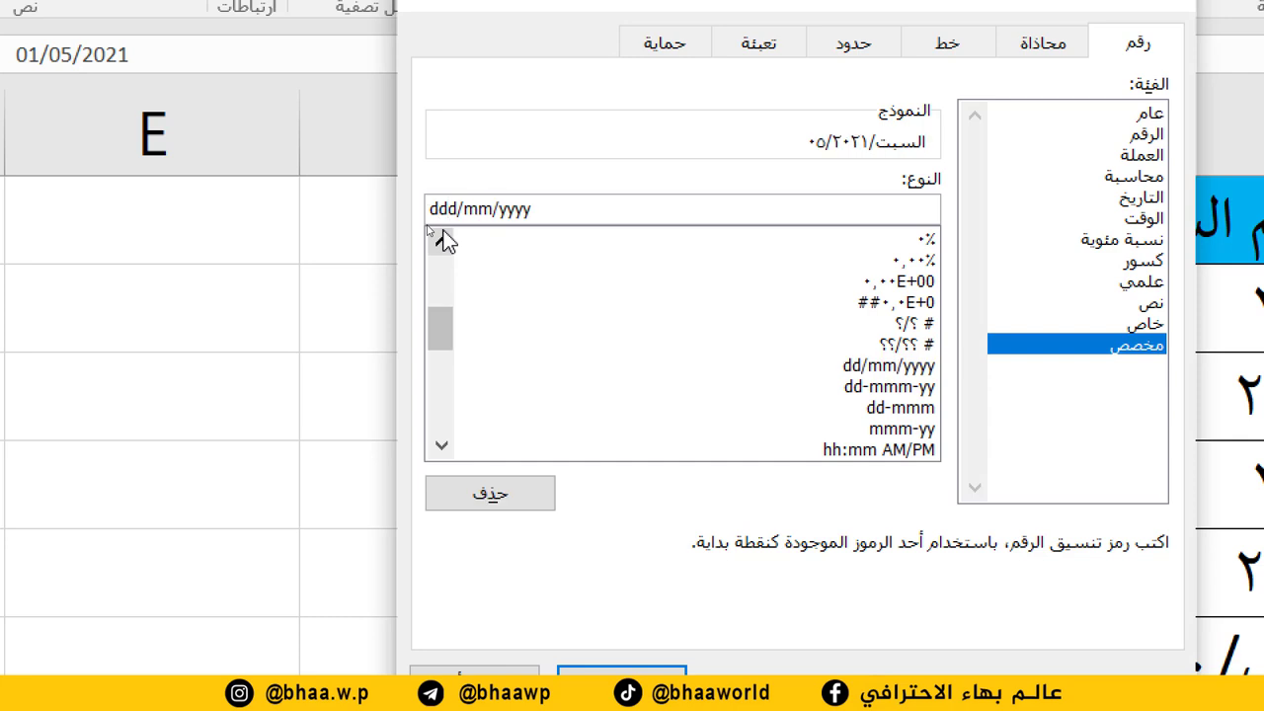
pyautogui.write('d')
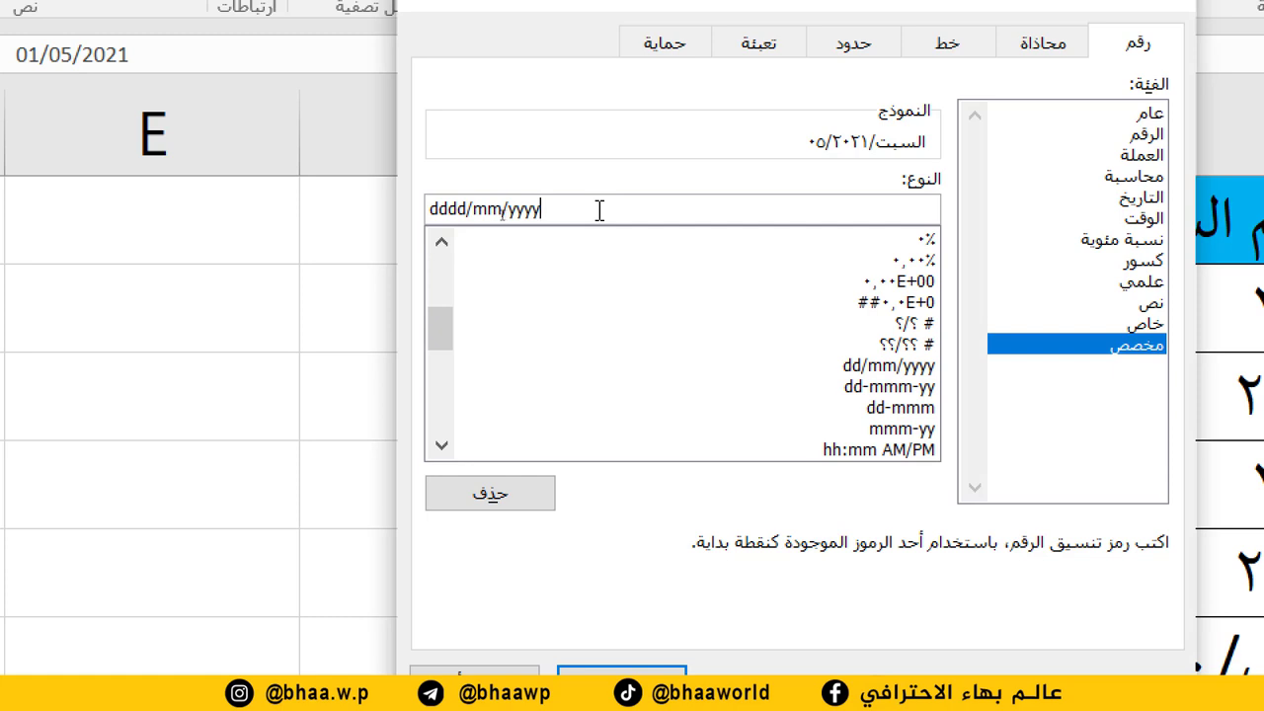
pyautogui.moveTo(556, 207); pyautogui.dragTo(467, 210)
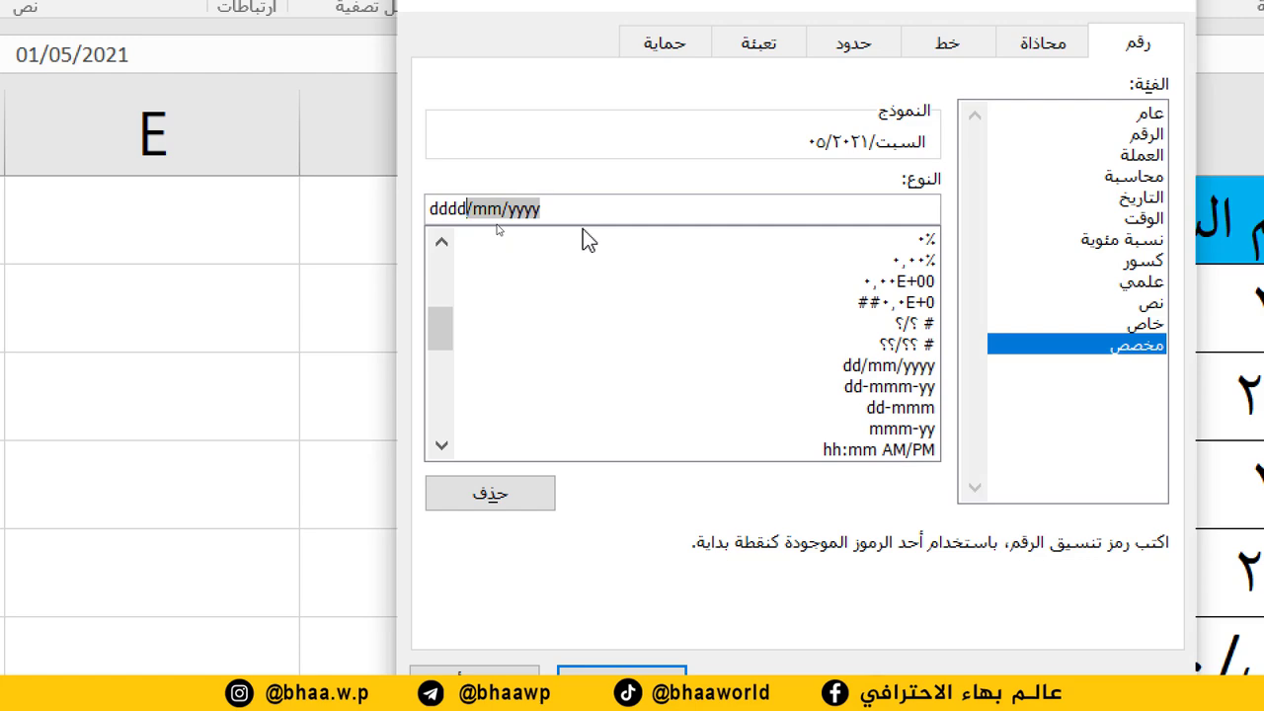
pyautogui.press('BackSpace')
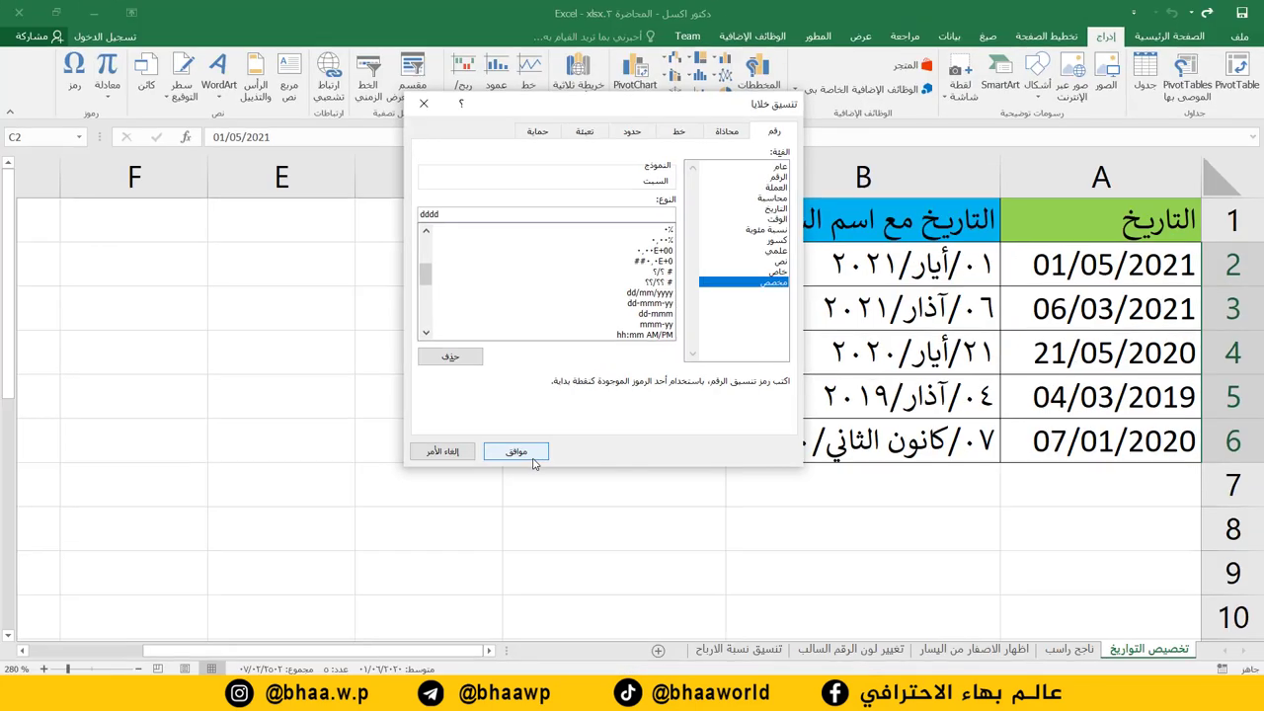
pyautogui.click(532, 456)
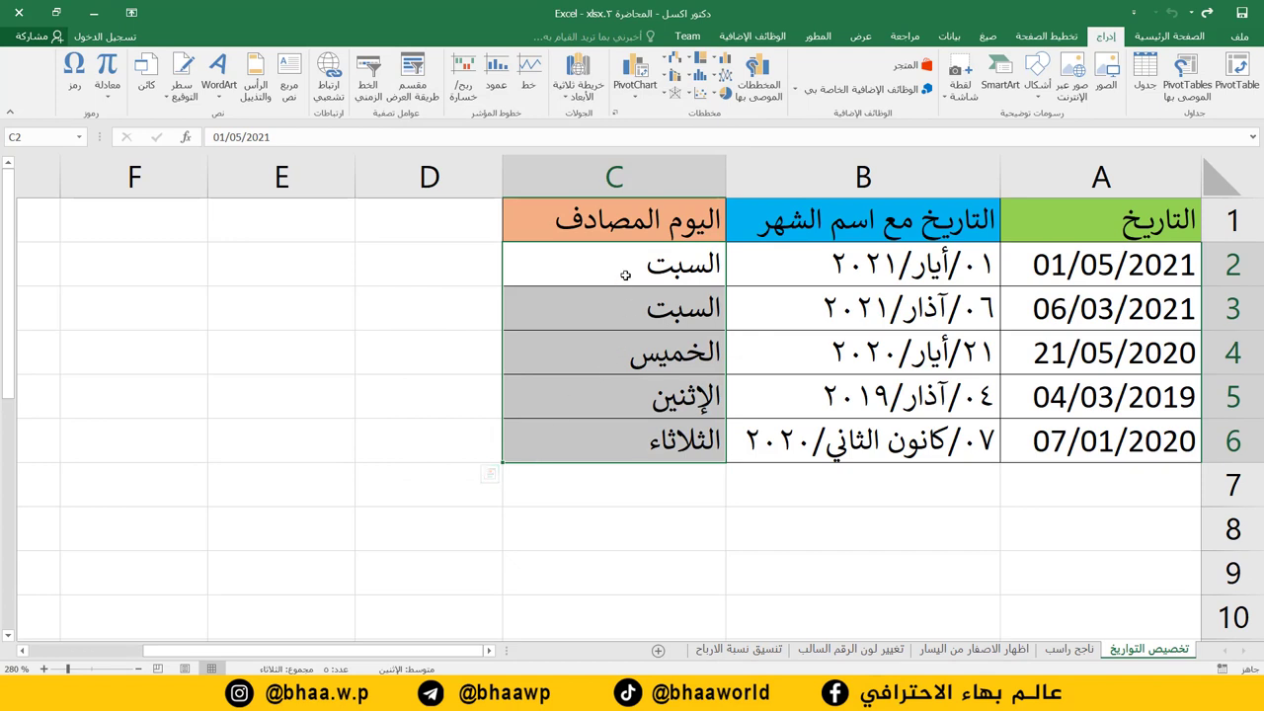
pyautogui.click(625, 276)
pyautogui.click(626, 314)
pyautogui.click(638, 348)
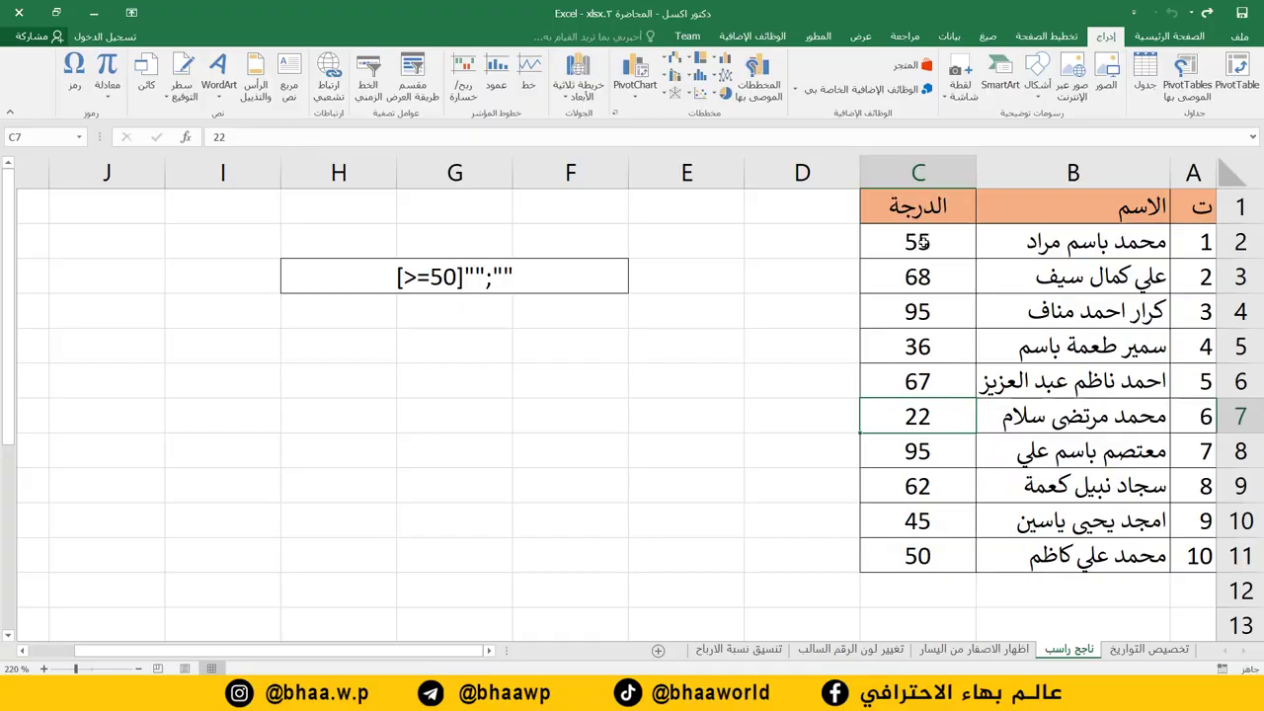
# On the ناجح راسب sheet, open cell formatting for the grades in C2:C11 and choose the custom number category.
pyautogui.moveTo(921, 243); pyautogui.dragTo(915, 561)
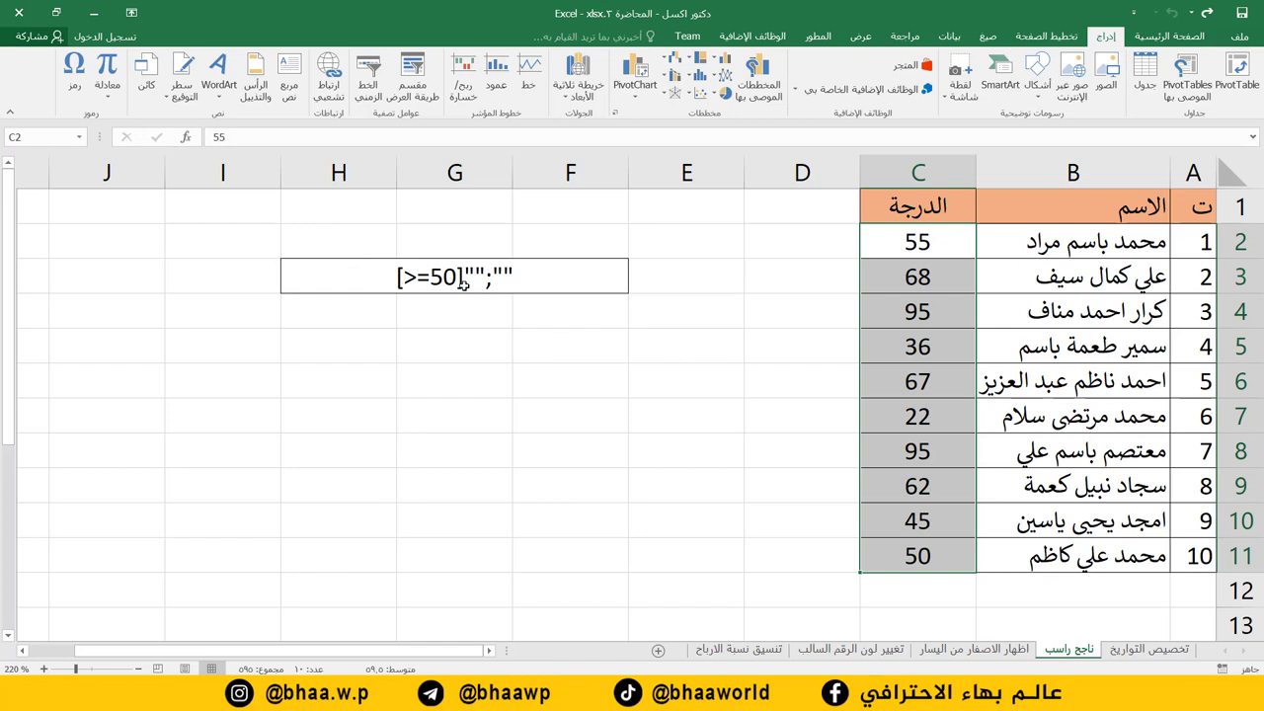
pyautogui.hotkey('shift', 'BackSpace')
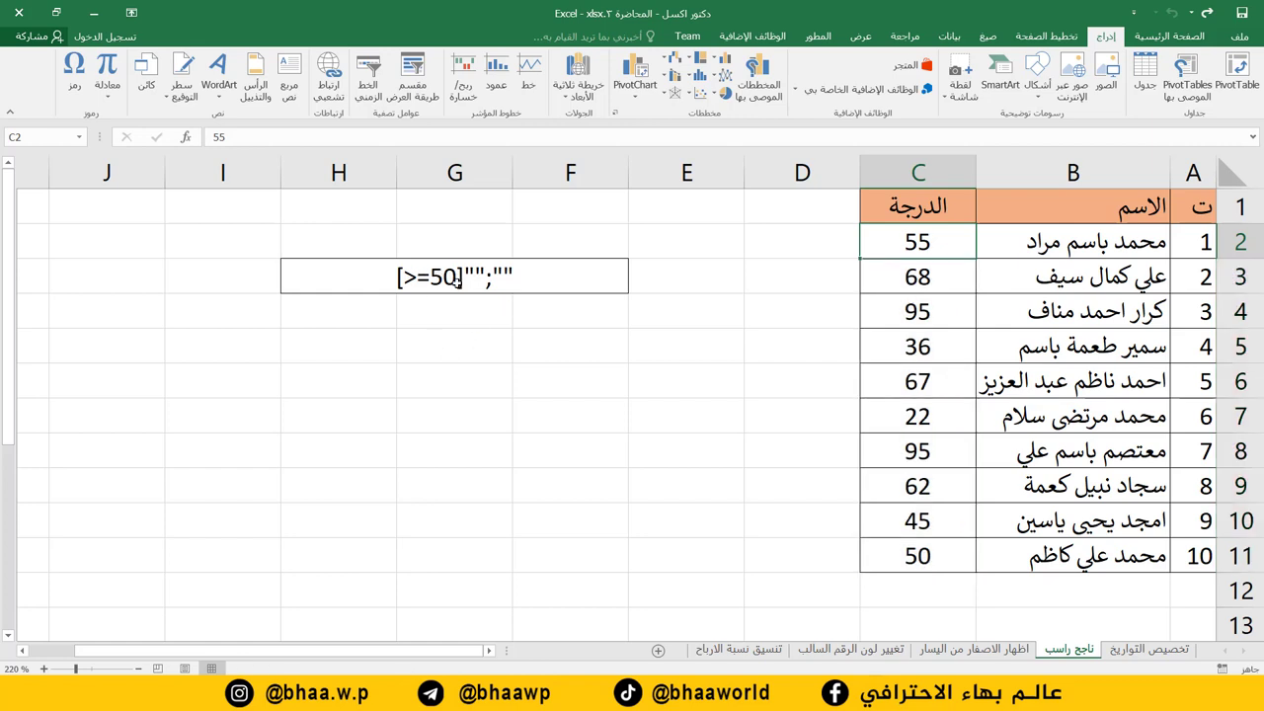
pyautogui.moveTo(920, 287); pyautogui.dragTo(928, 556)
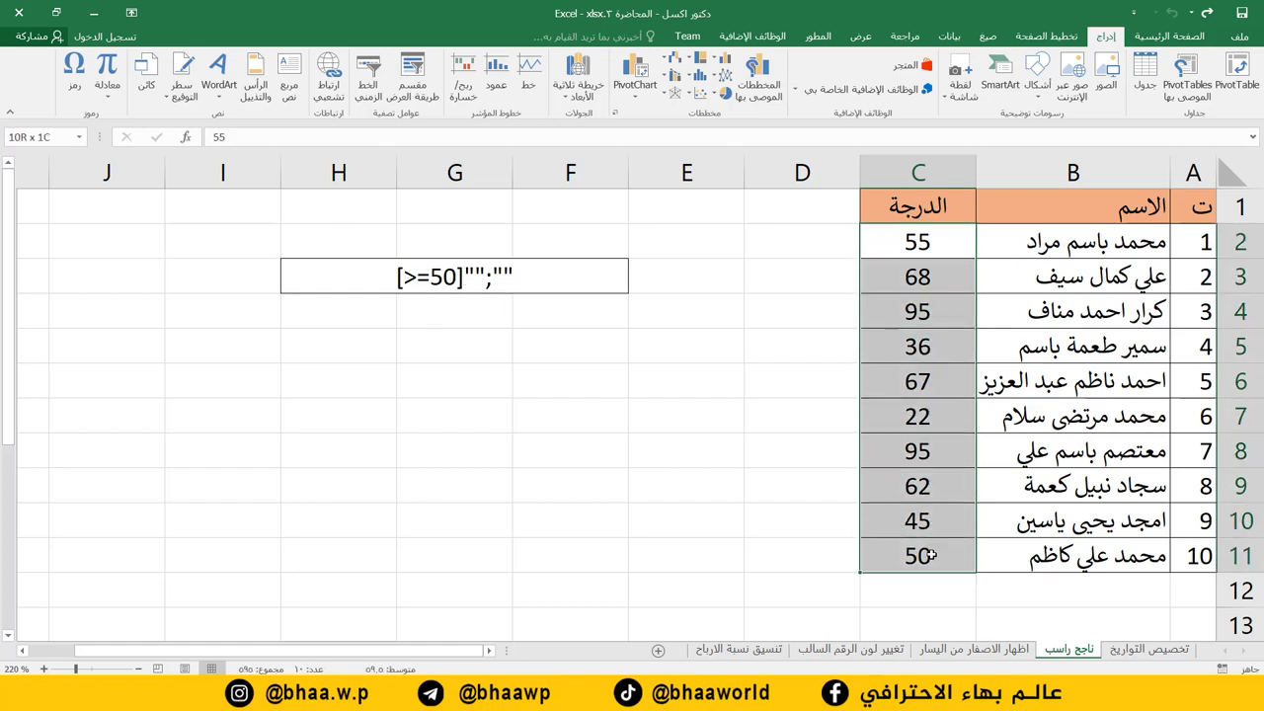
pyautogui.rightClick(919, 278)
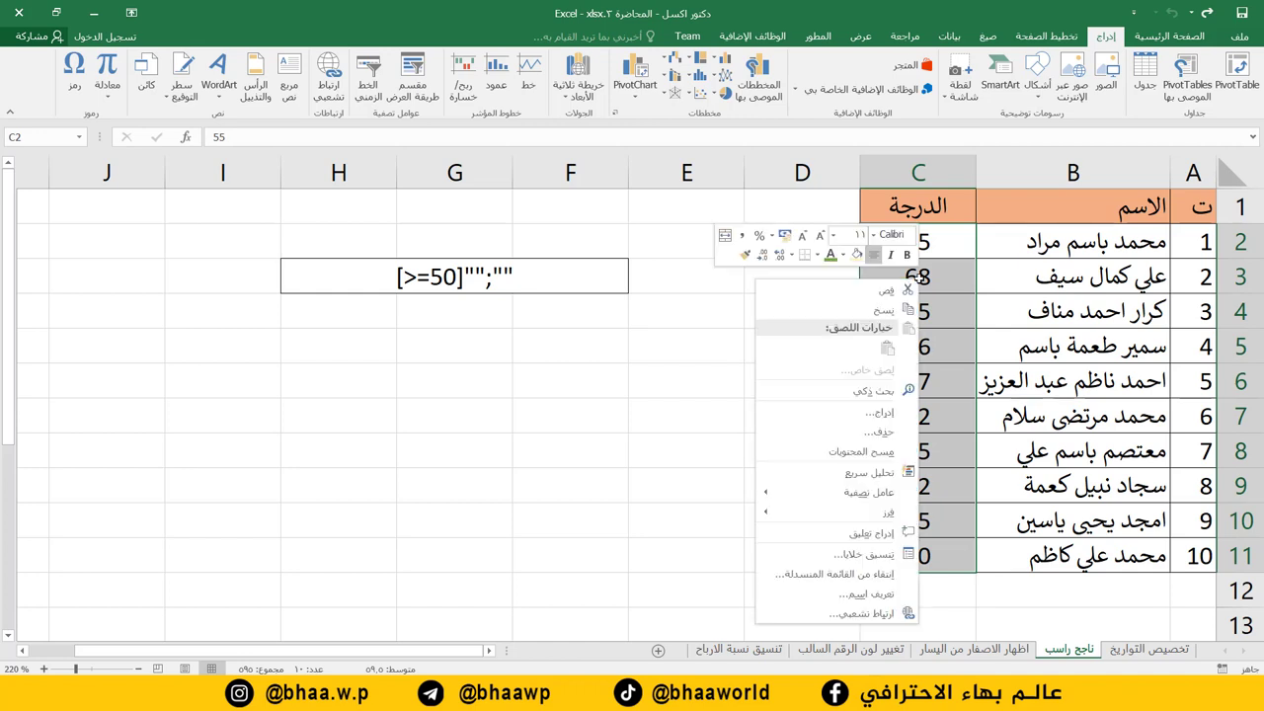
pyautogui.click(874, 555)
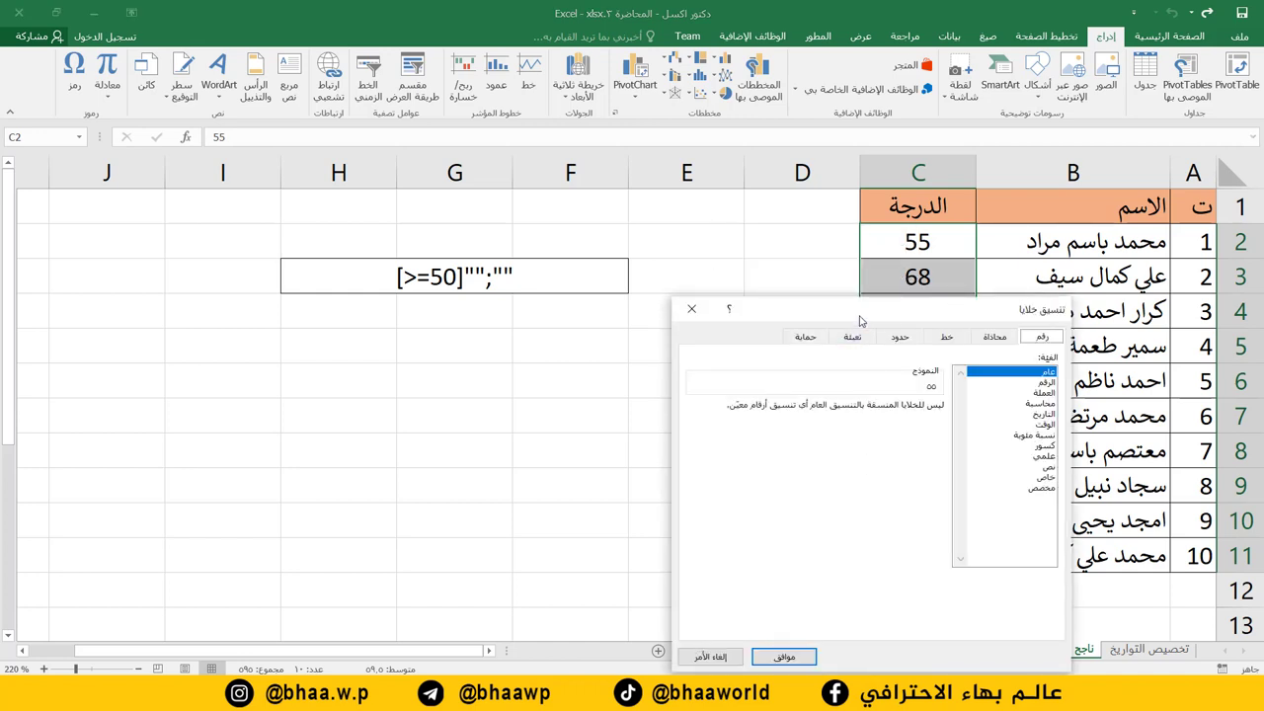
pyautogui.moveTo(856, 318); pyautogui.dragTo(776, 328)
pyautogui.click(961, 498)
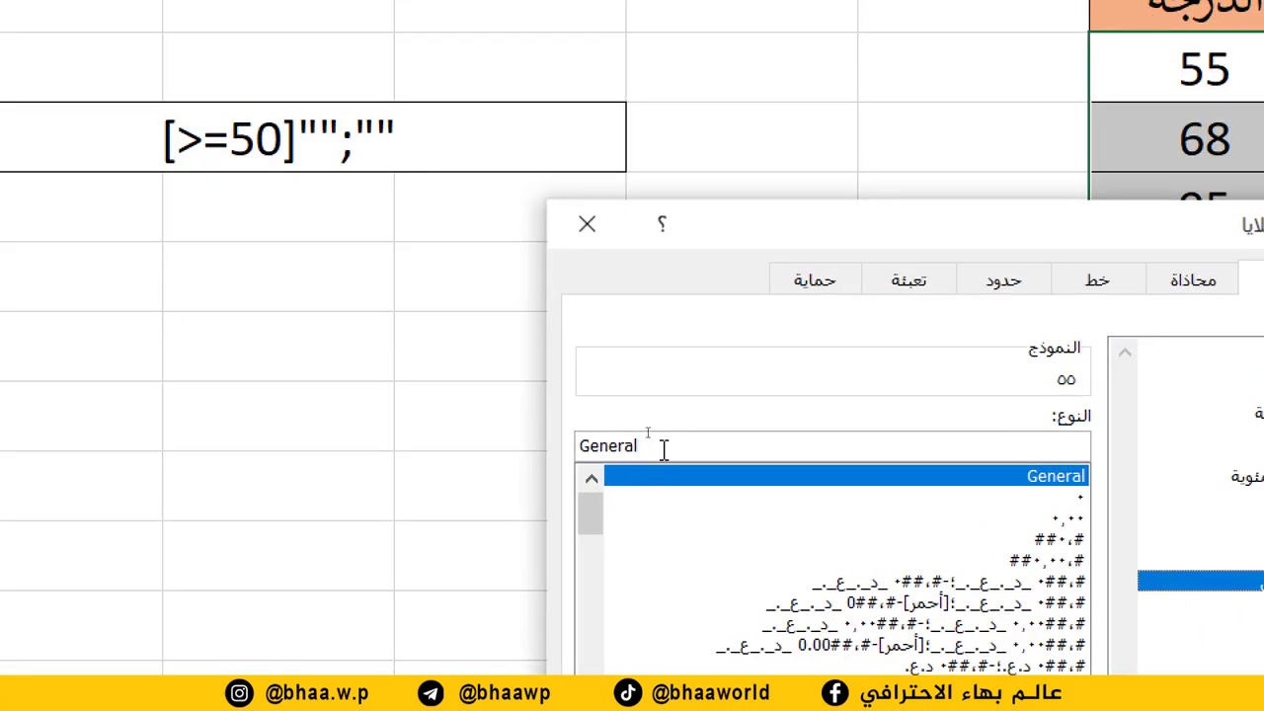
# Replace the General format code for the grades with [>=50]"";"".
pyautogui.moveTo(663, 449); pyautogui.dragTo(567, 443)
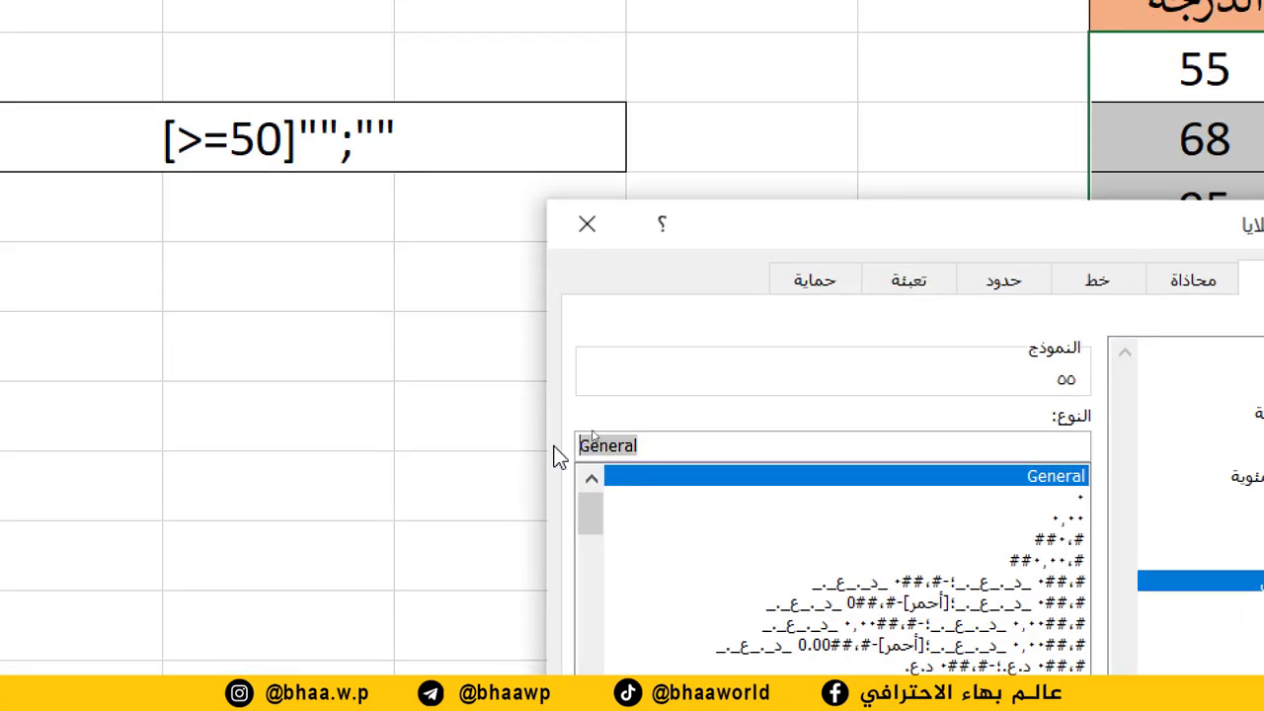
pyautogui.press('BackSpace')
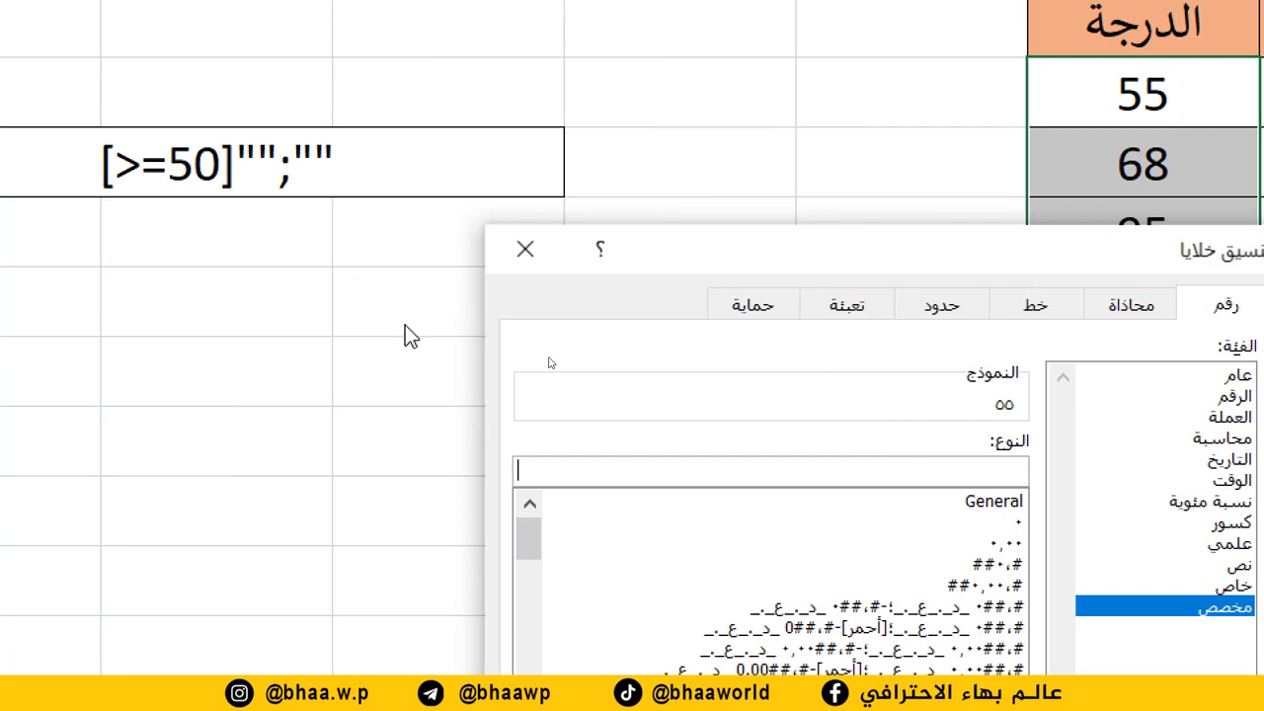
pyautogui.write('[]"";""')
pyautogui.press('Home')
pyautogui.press('Right')
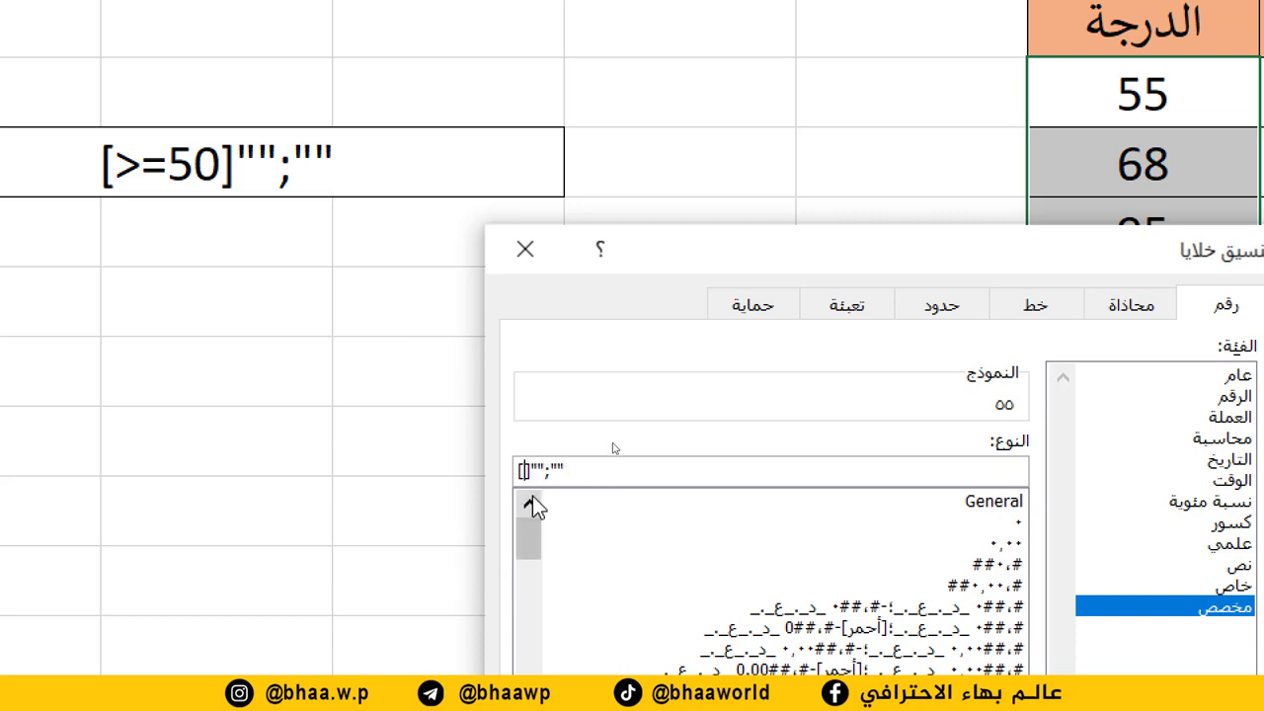
pyautogui.write('>=50')
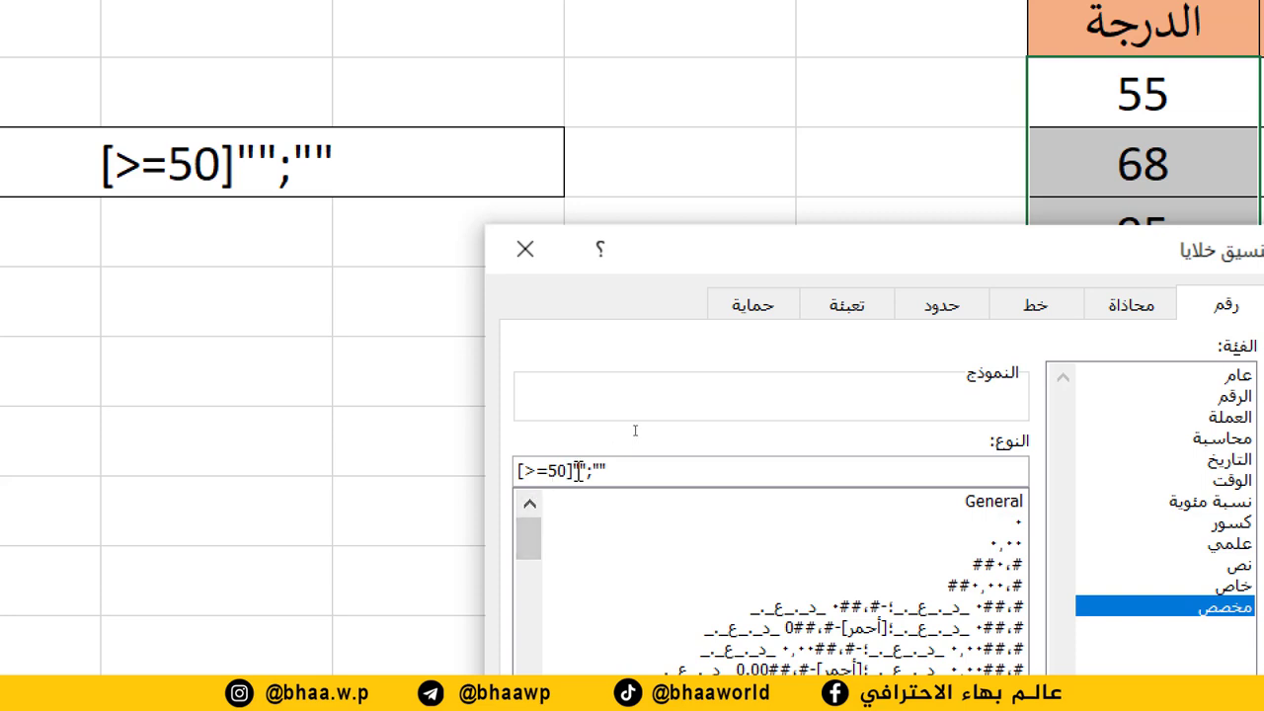
# Complete the format code with the text ناجح for grades of at least 50 and راسب for the others.
pyautogui.press('Right')
pyautogui.hotkey('alt', 'shift')
pyautogui.write('ناجح')
pyautogui.click(633, 472)
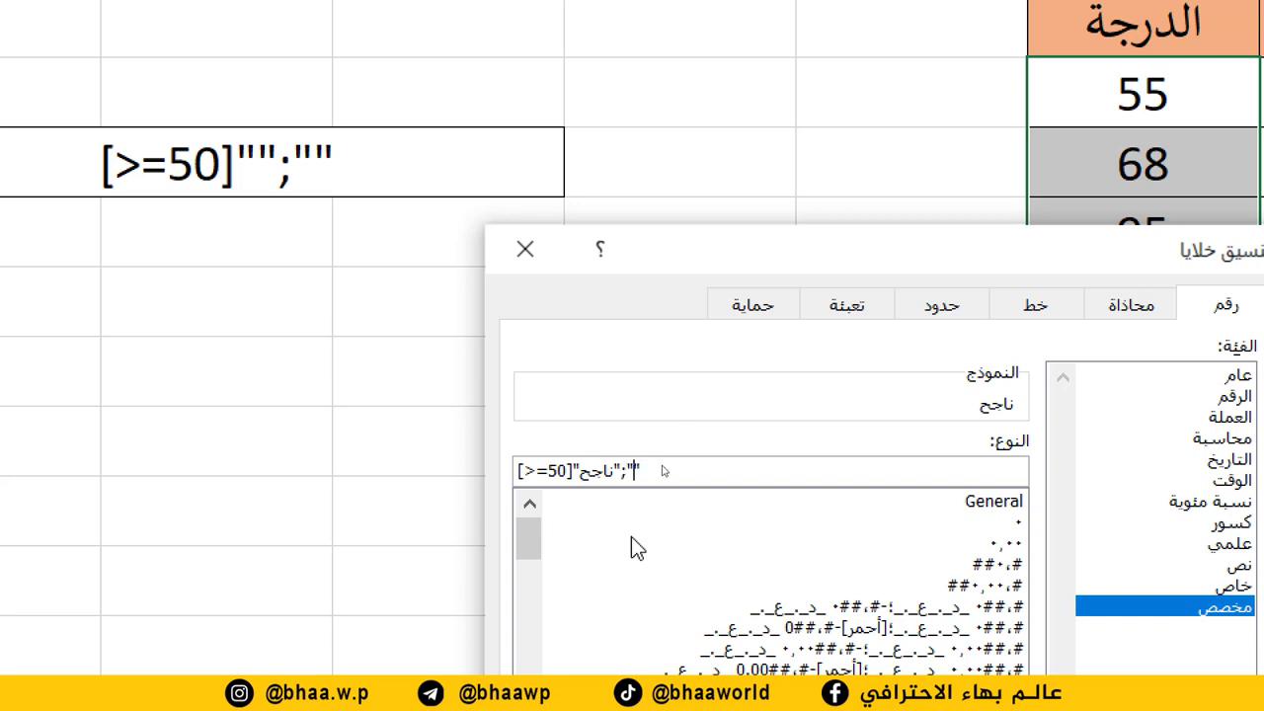
pyautogui.write('راسب')
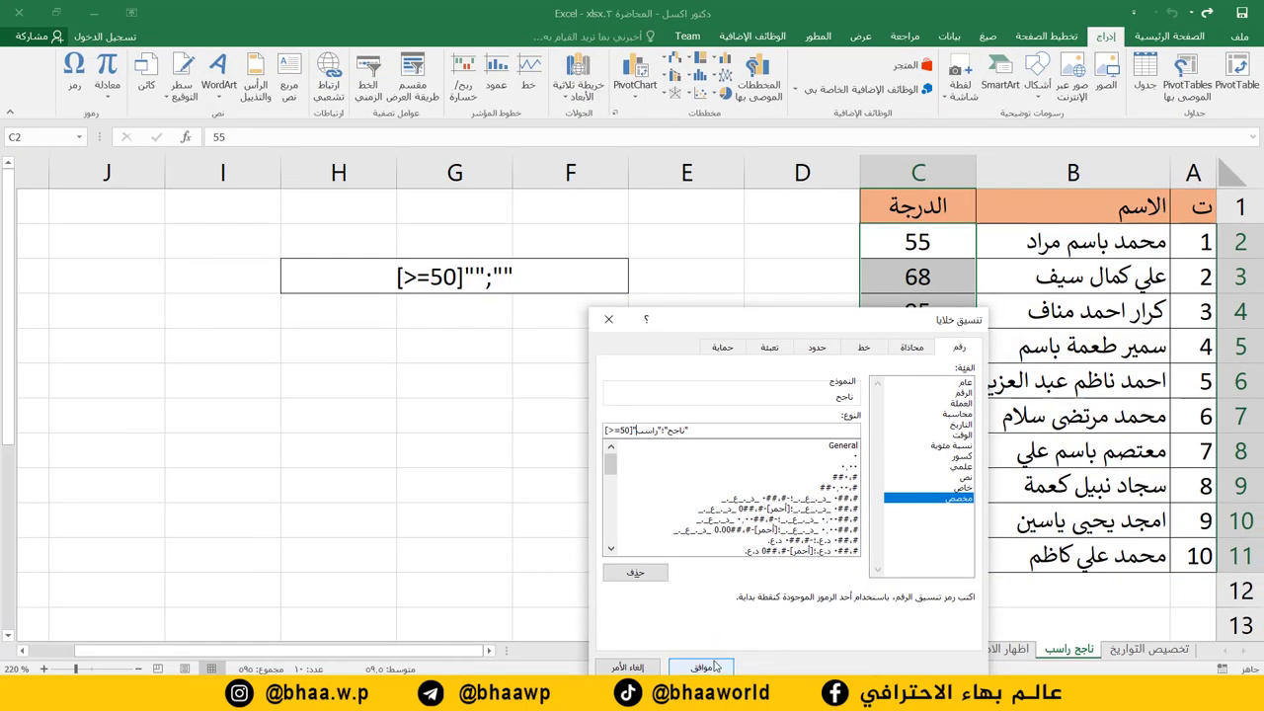
# Apply the ناجح/راسب format to the grades and check the stored grade behind the displayed text in C5.
pyautogui.click(701, 668)
pyautogui.click(803, 420)
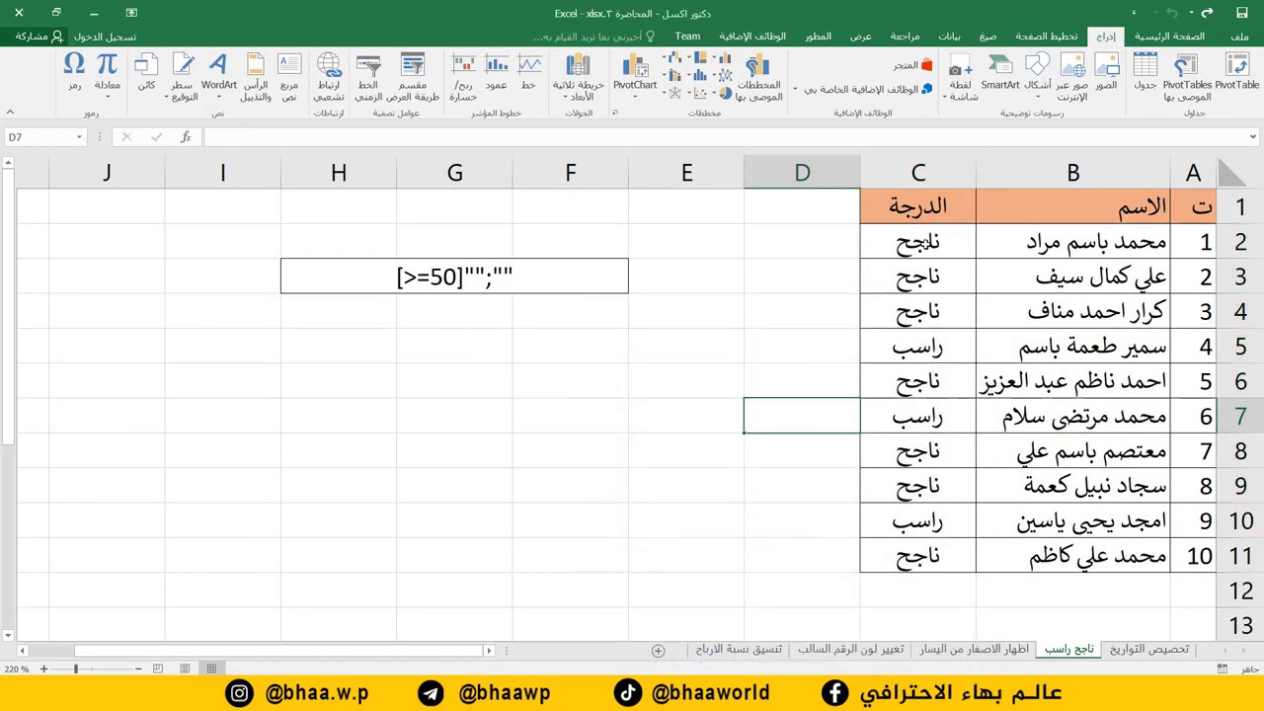
pyautogui.click(930, 346)
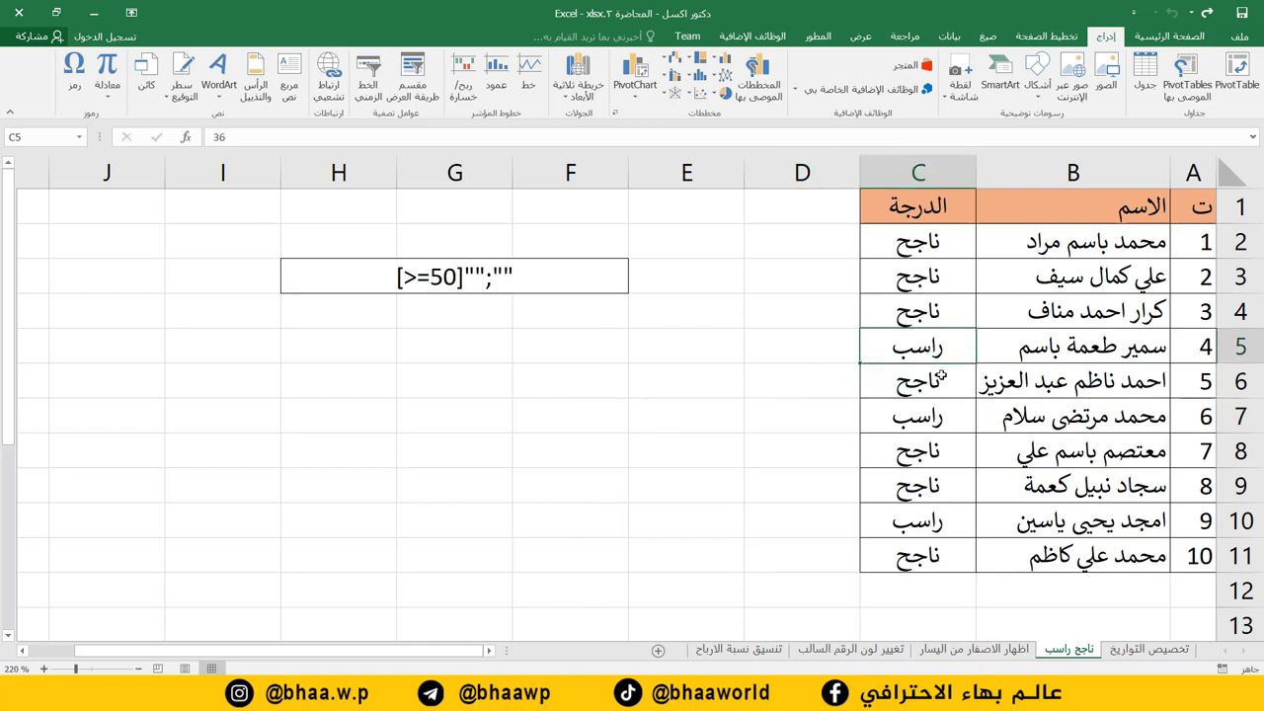
pyautogui.click(242, 130)
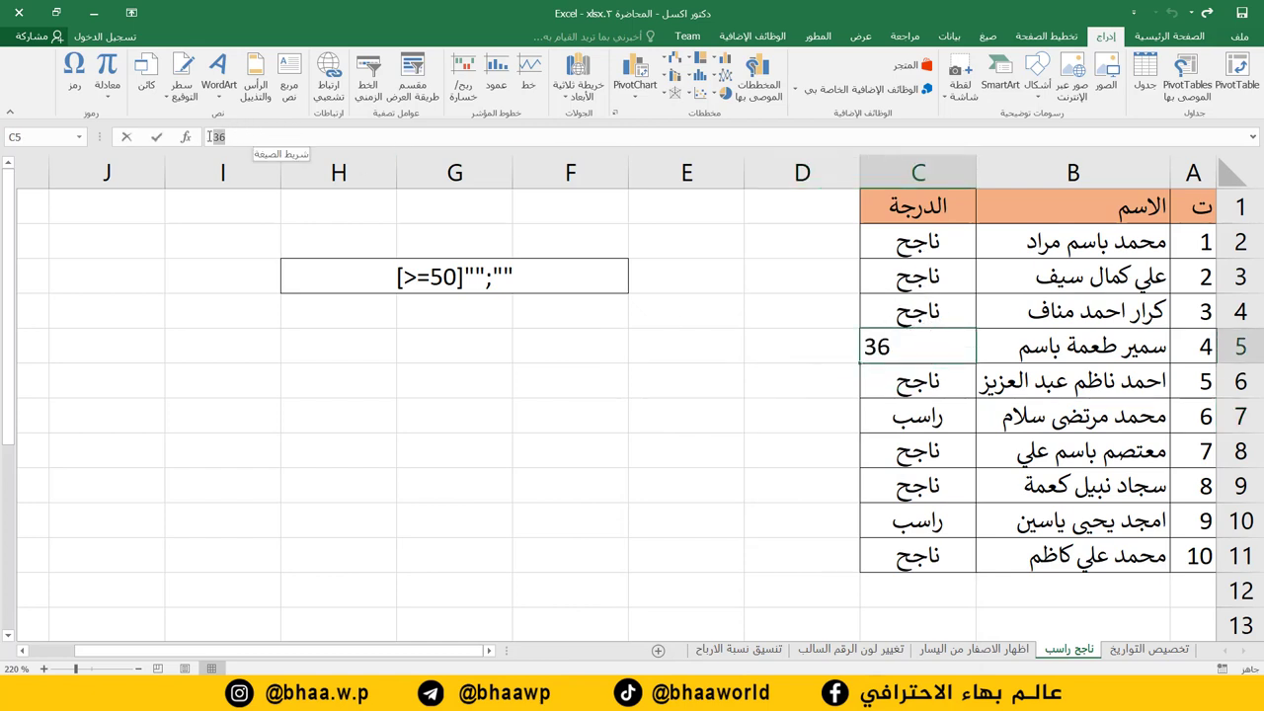
pyautogui.click(856, 453)
pyautogui.moveTo(921, 240); pyautogui.dragTo(914, 559)
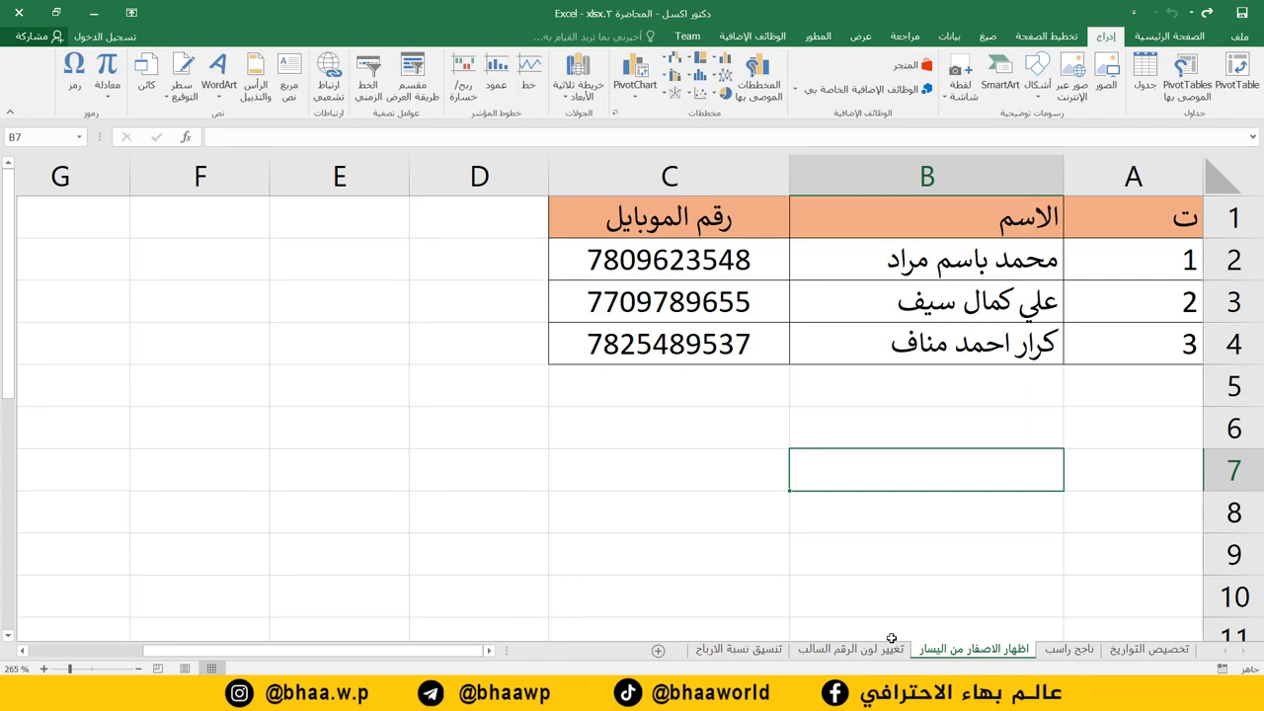
# On the اظهار الاصفار من اليسار sheet, enter 00964 in cell E5 without changing its format.
pyautogui.click(303, 381)
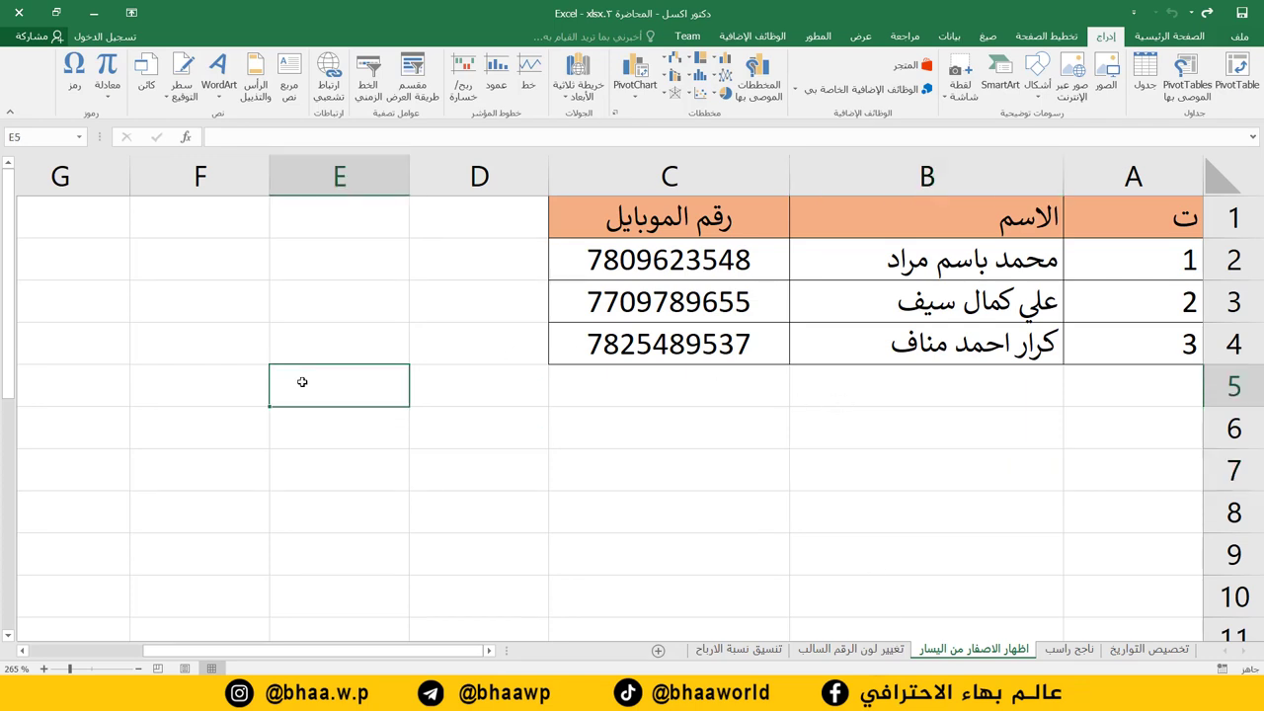
pyautogui.write('00964')
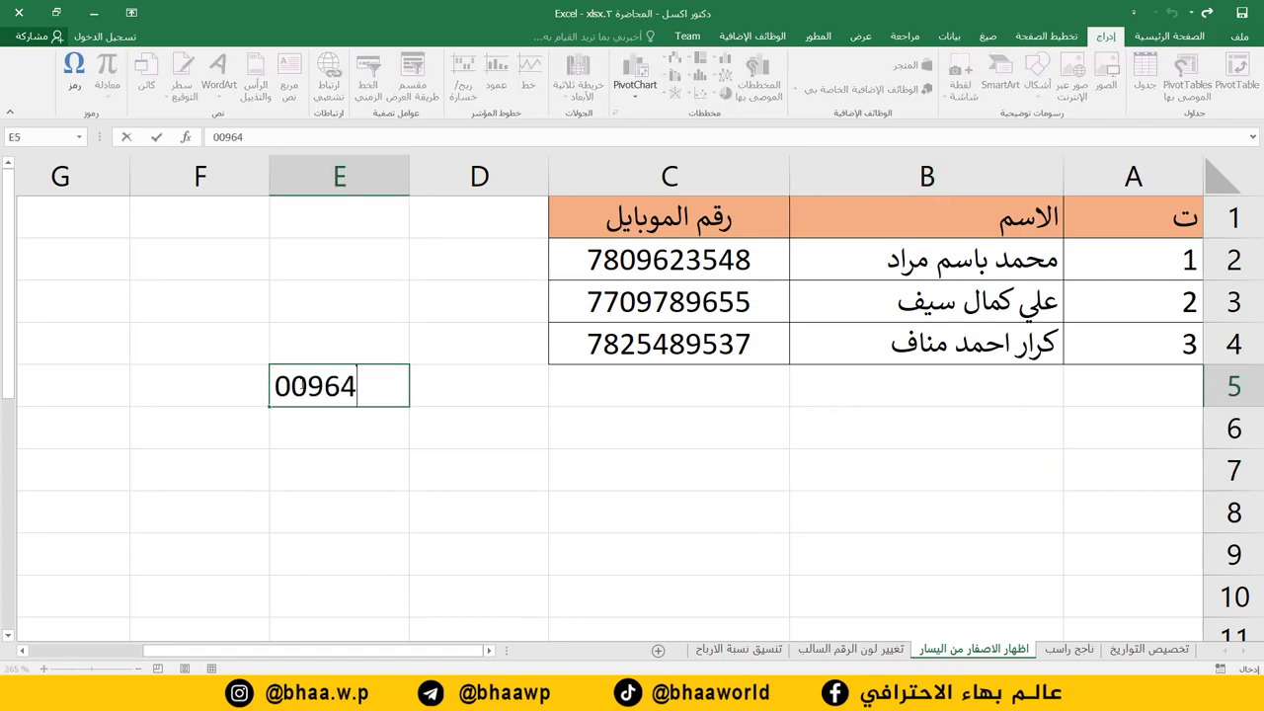
pyautogui.press('Return')
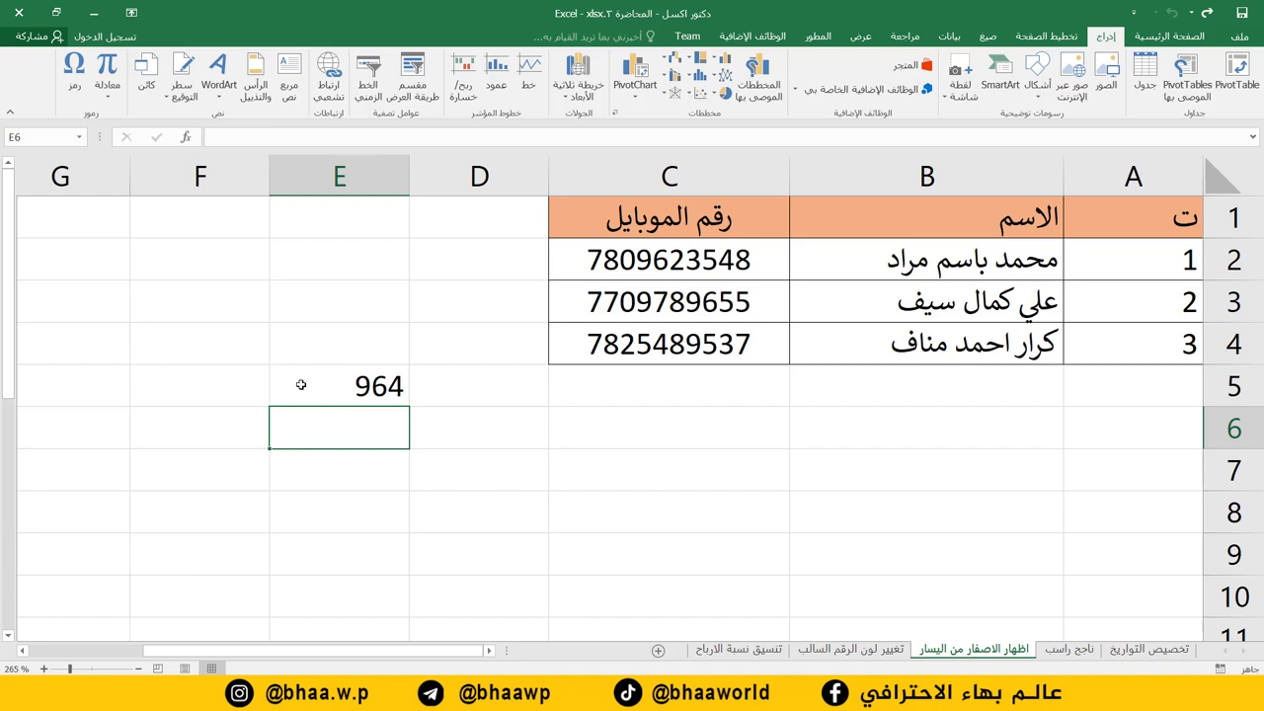
# Format cell E5 as text and enter 00964 in it again.
pyautogui.click(362, 390)
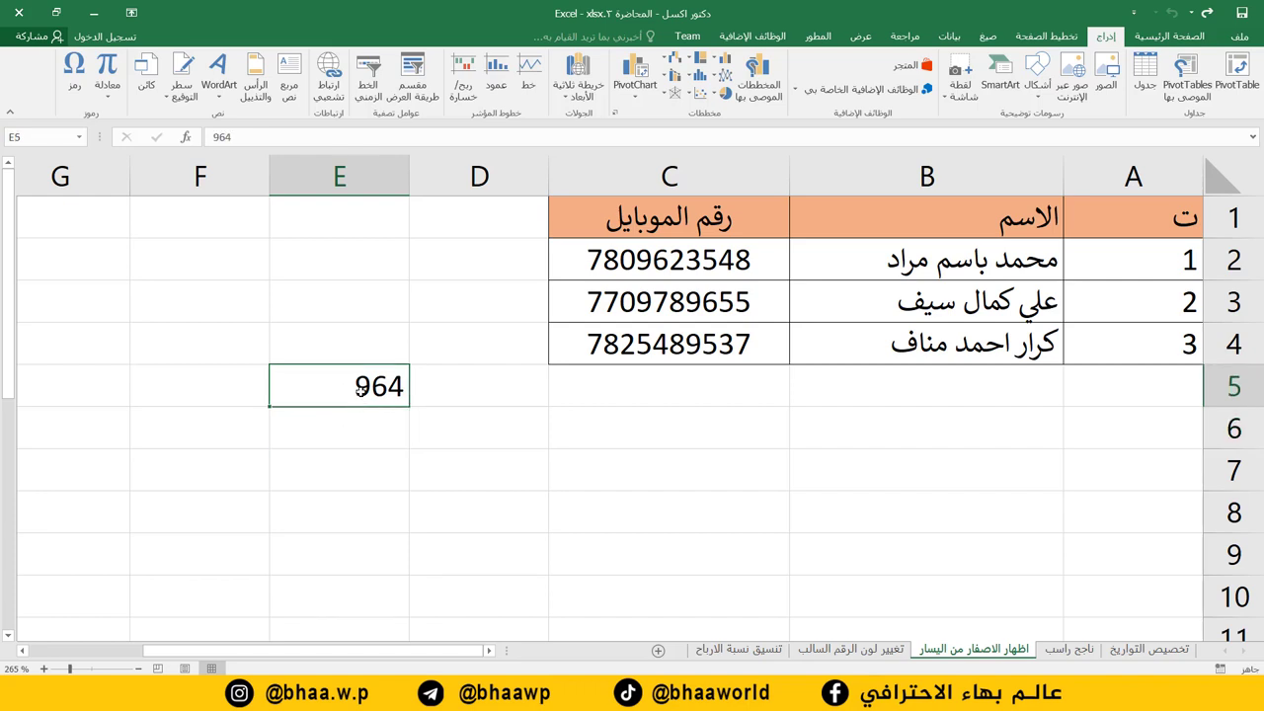
pyautogui.click(1162, 34)
pyautogui.click(684, 66)
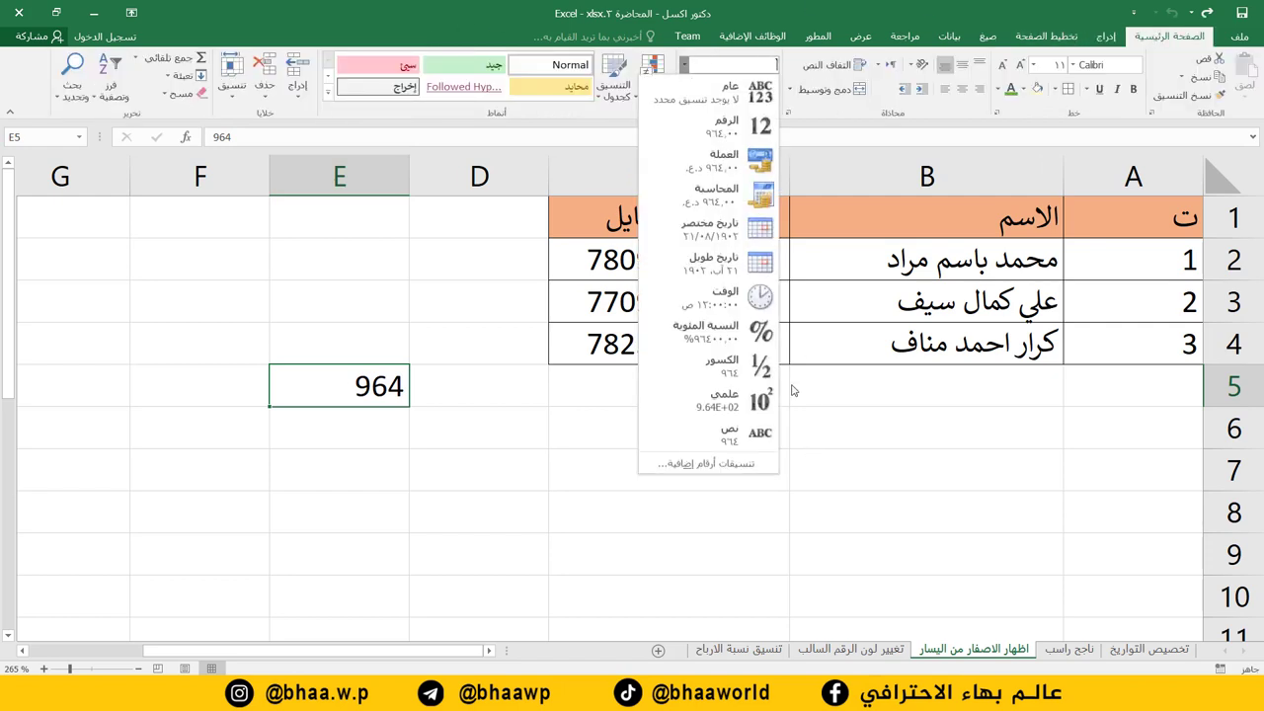
pyautogui.click(728, 435)
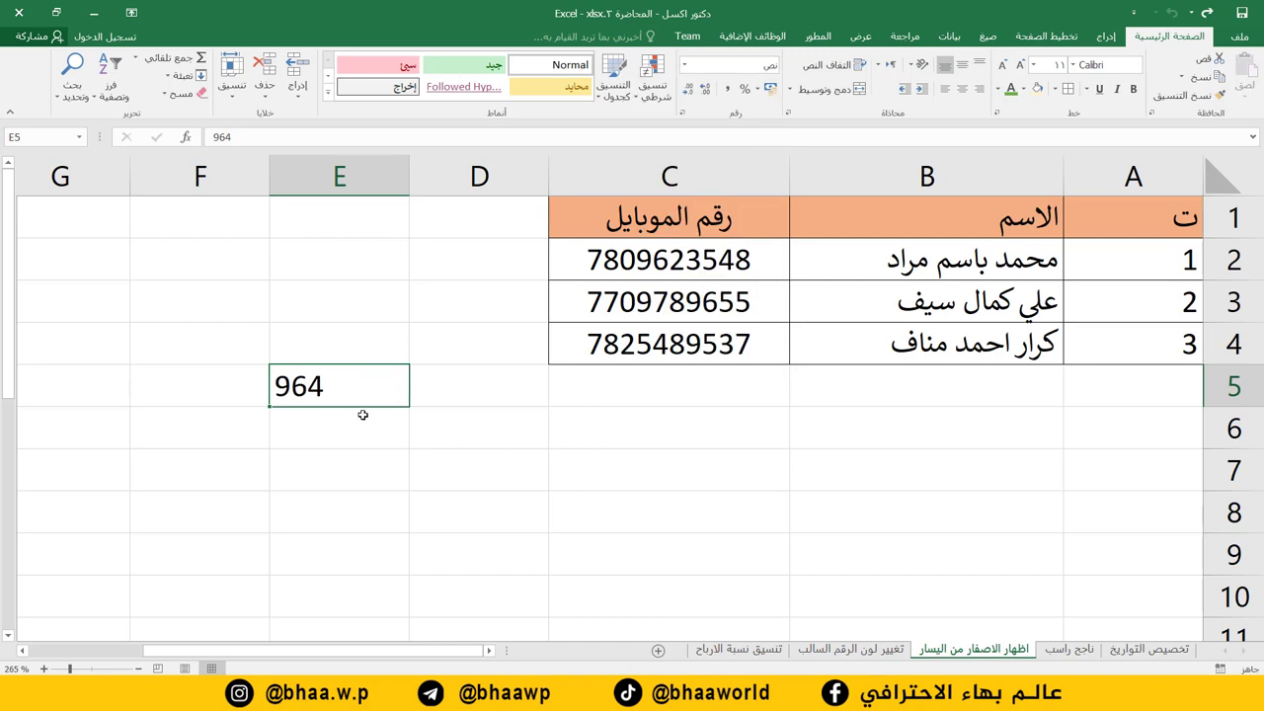
pyautogui.write('00964')
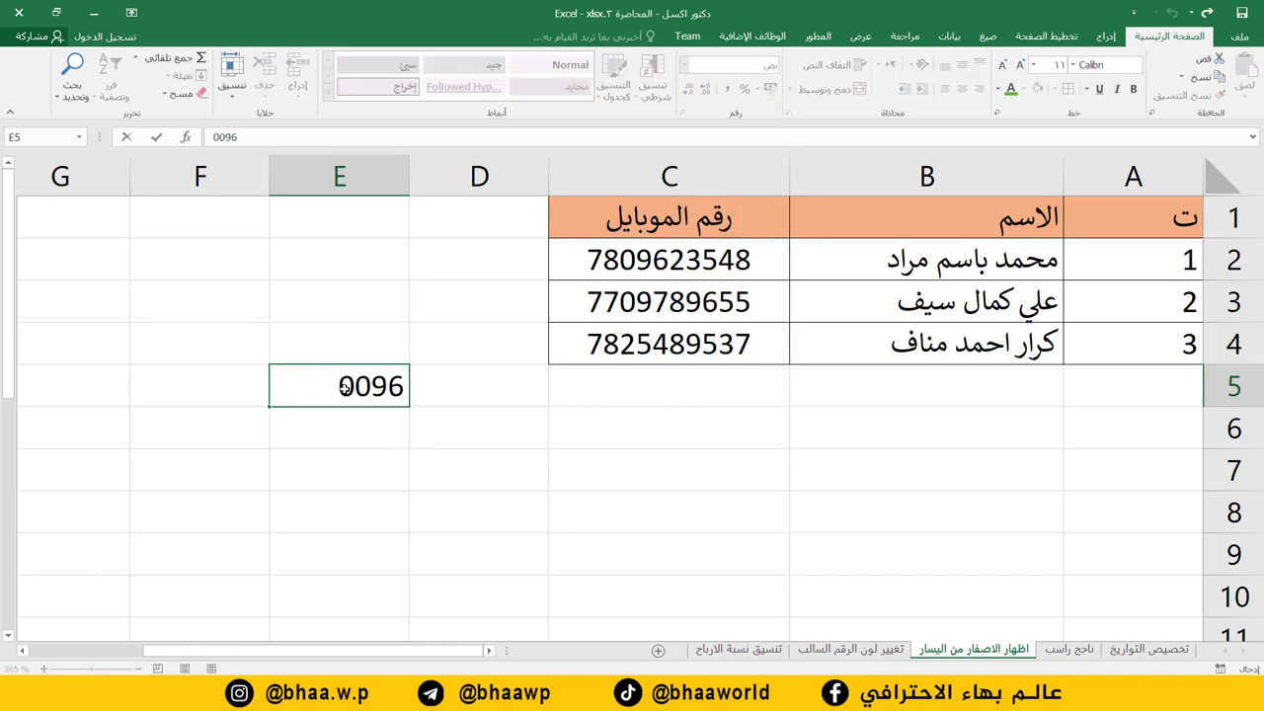
pyautogui.press('Return')
# Clear the test entry from cell E5.
pyautogui.click(341, 388)
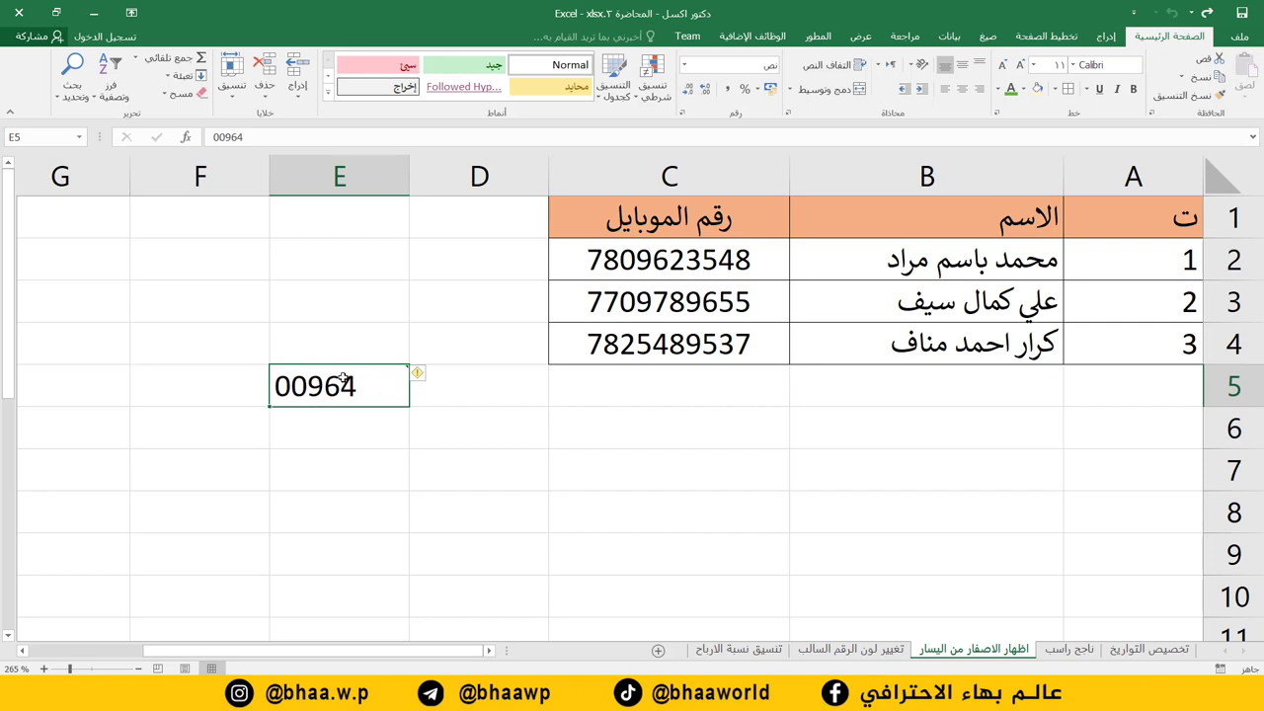
pyautogui.press('Delete')
pyautogui.click(508, 422)
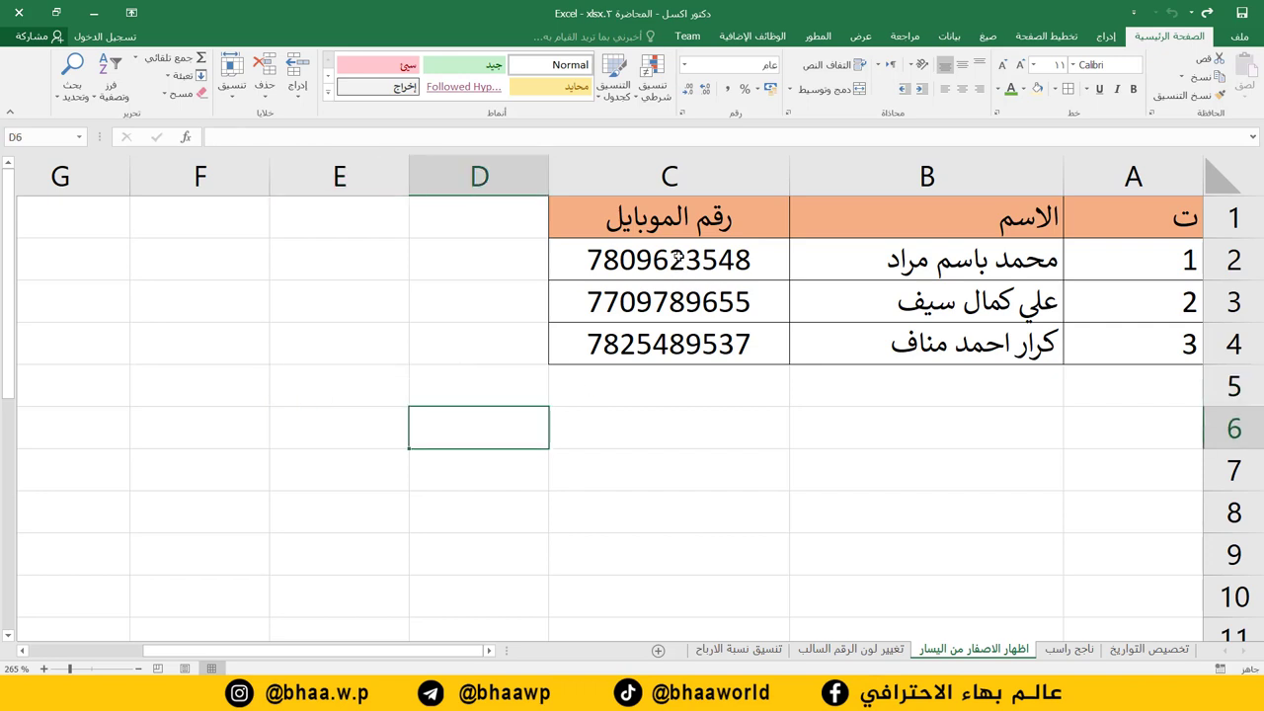
pyautogui.moveTo(677, 258); pyautogui.dragTo(673, 351)
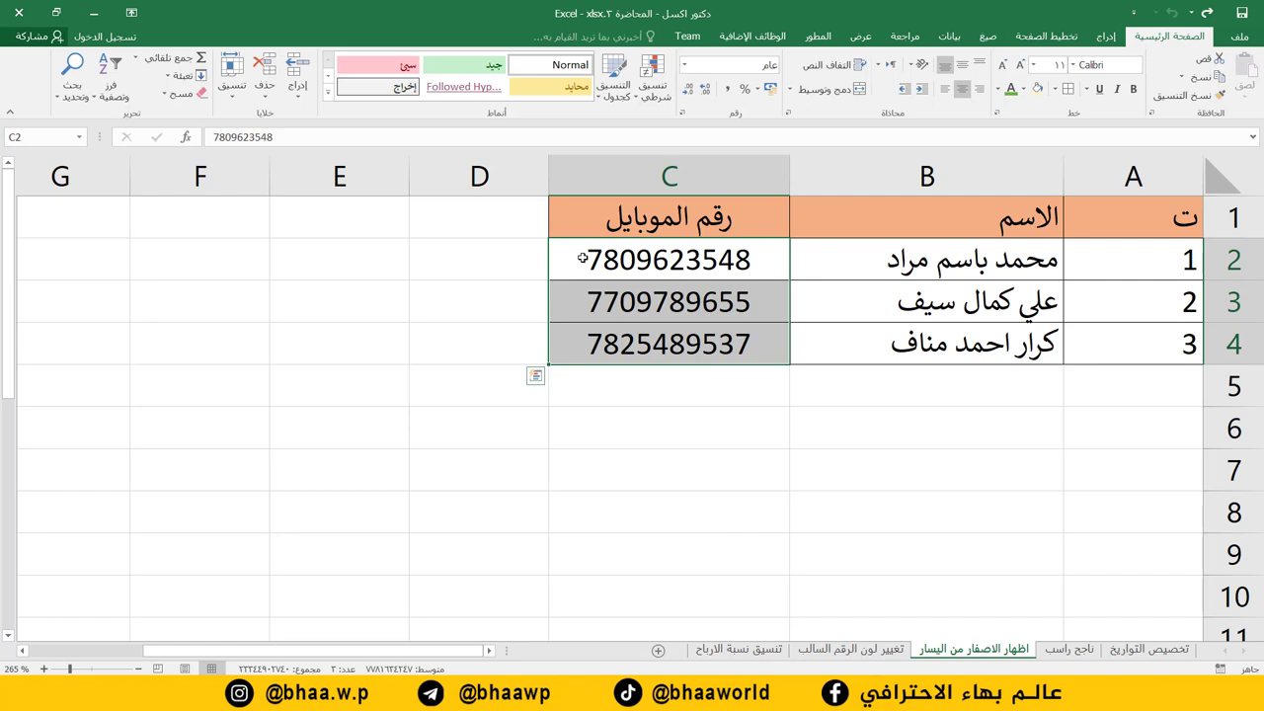
pyautogui.rightClick(702, 263)
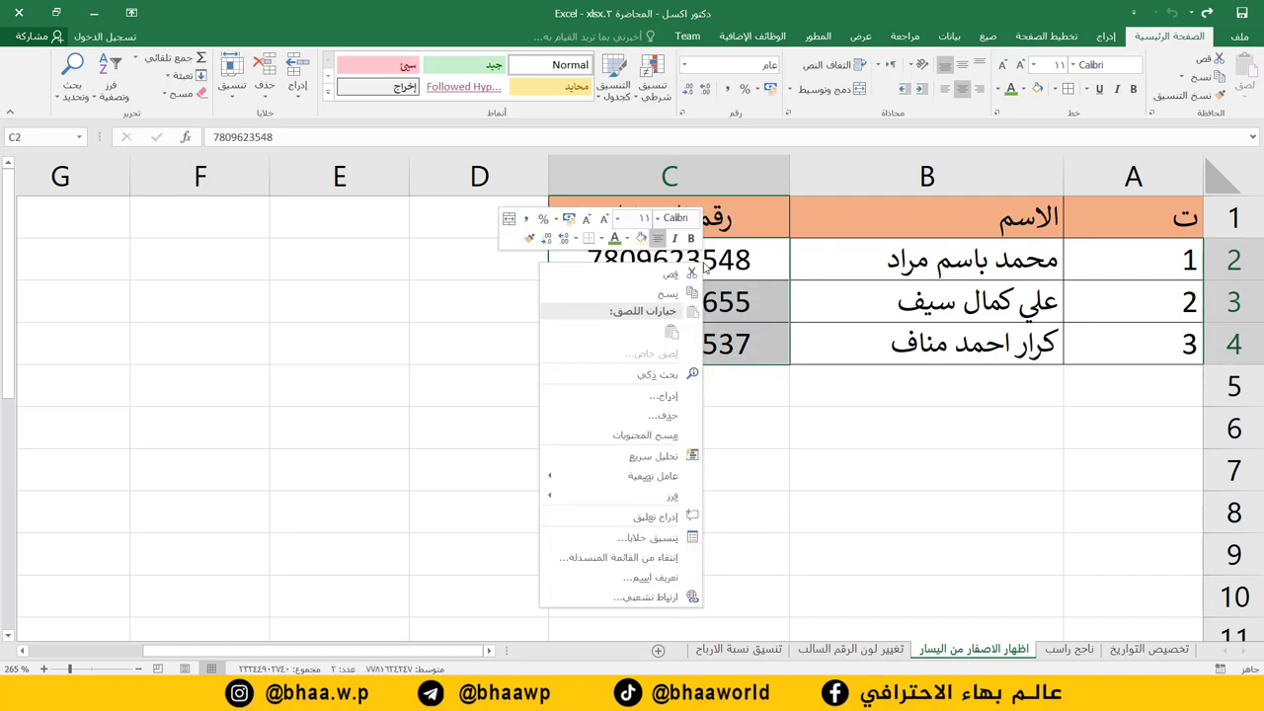
pyautogui.click(656, 538)
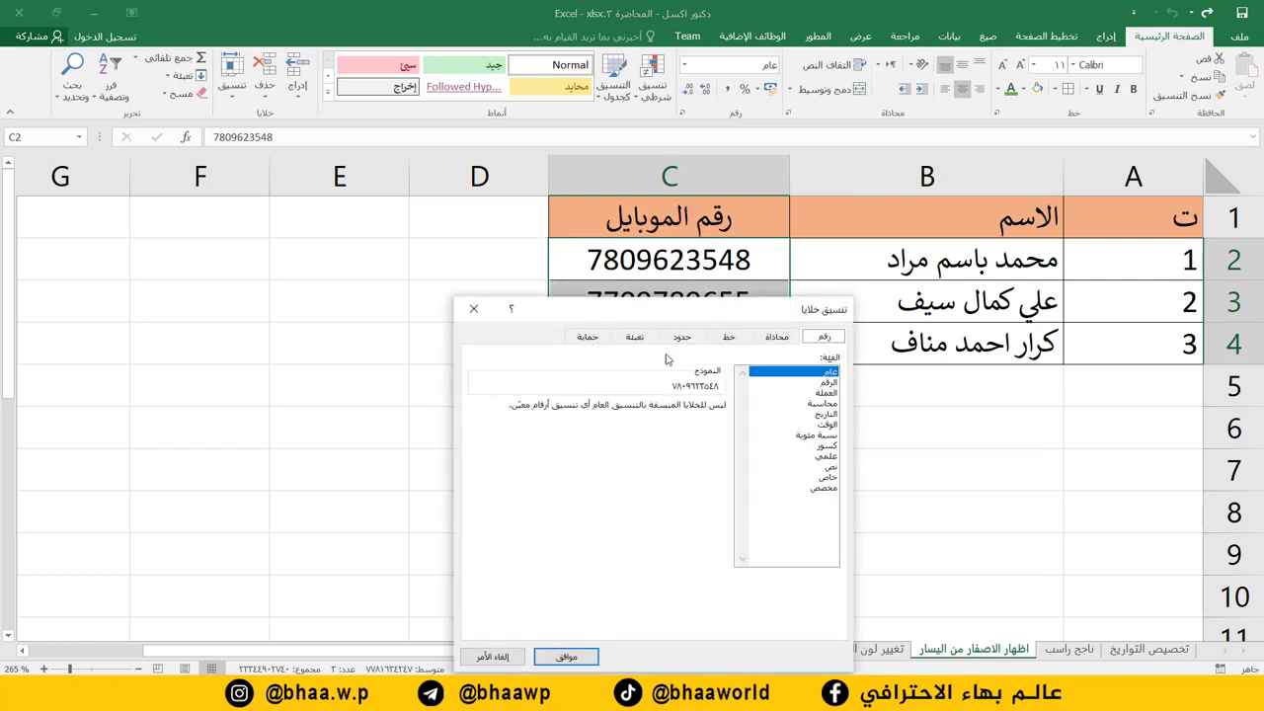
pyautogui.moveTo(664, 309); pyautogui.dragTo(296, 235)
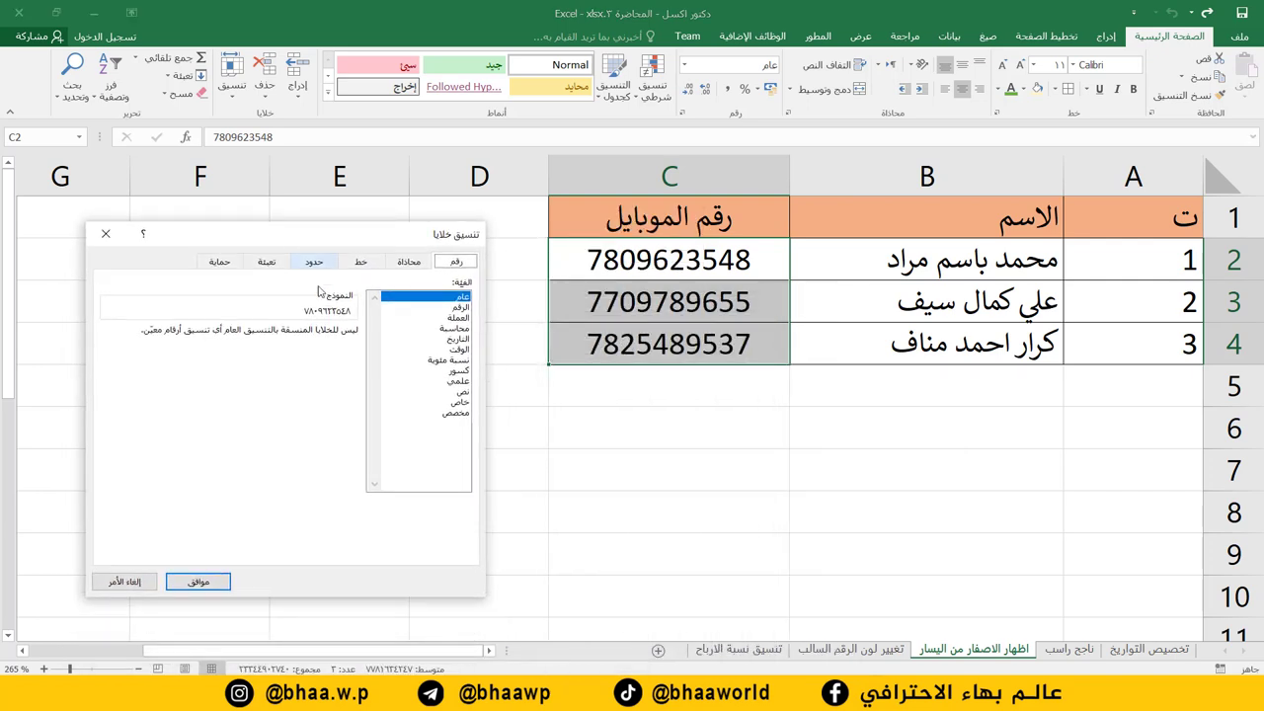
pyautogui.click(454, 411)
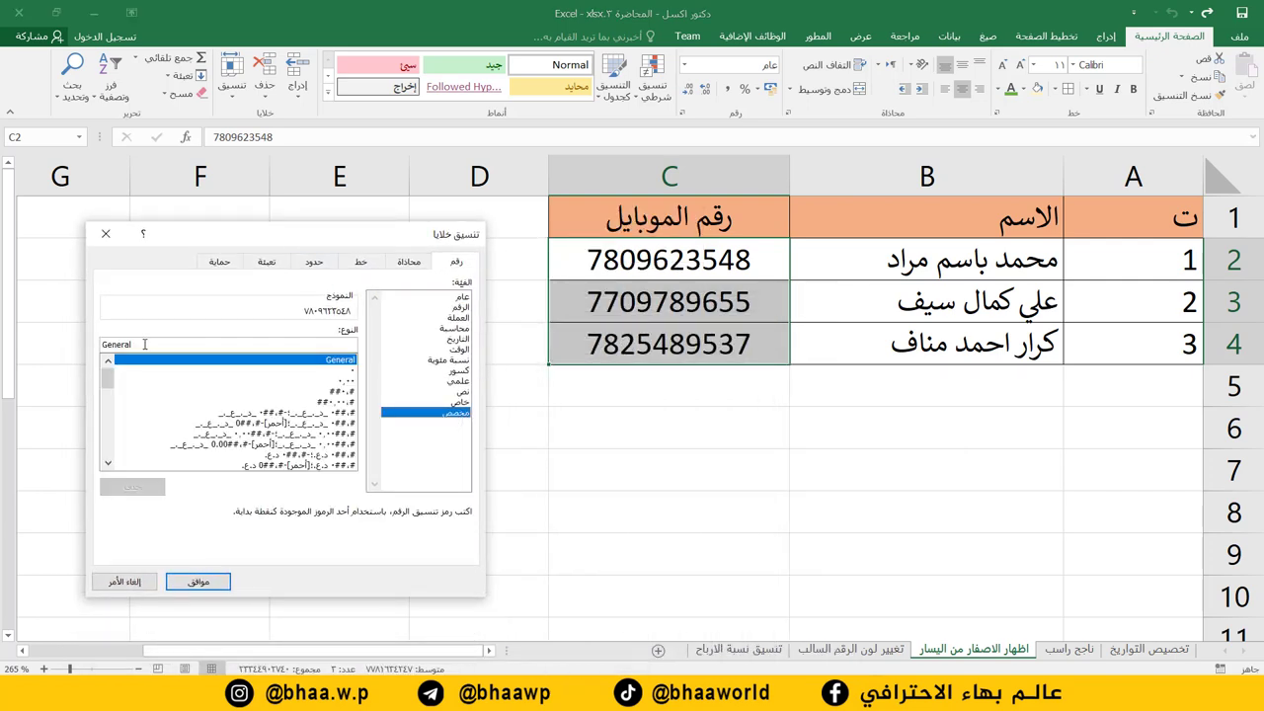
pyautogui.doubleClick(144, 344)
pyautogui.press('BackSpace')
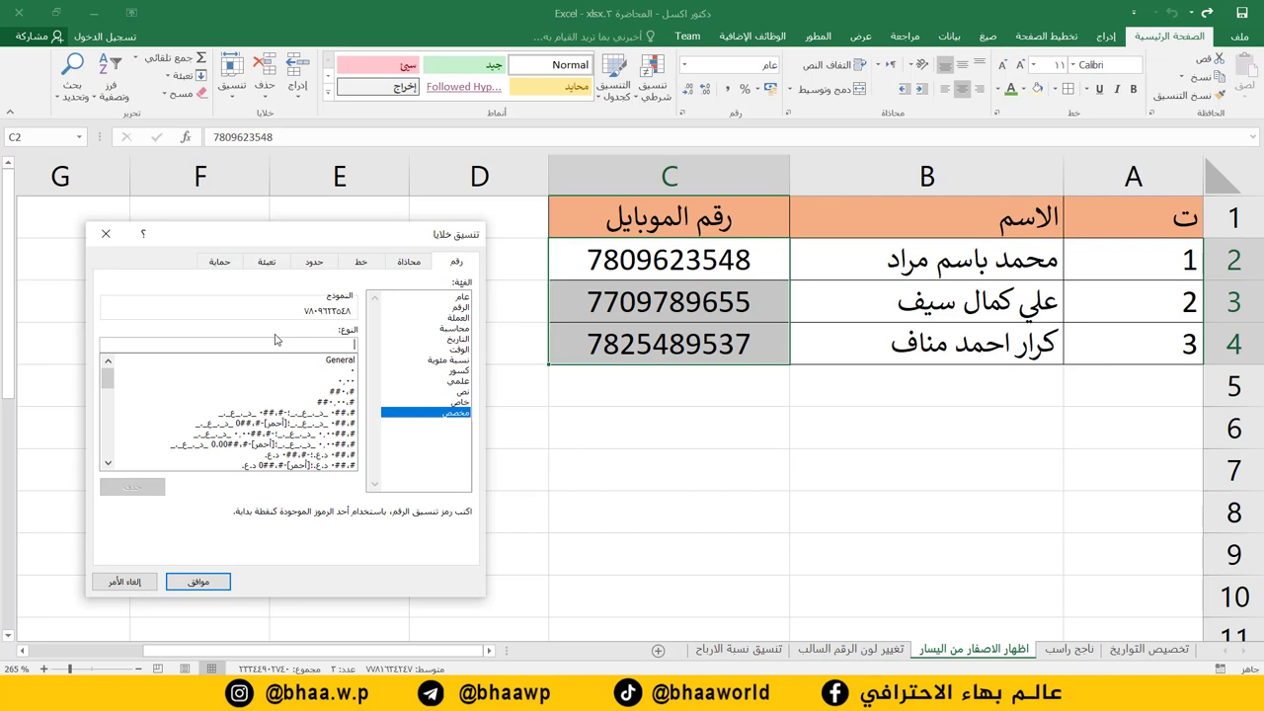
pyautogui.write('00000000000')
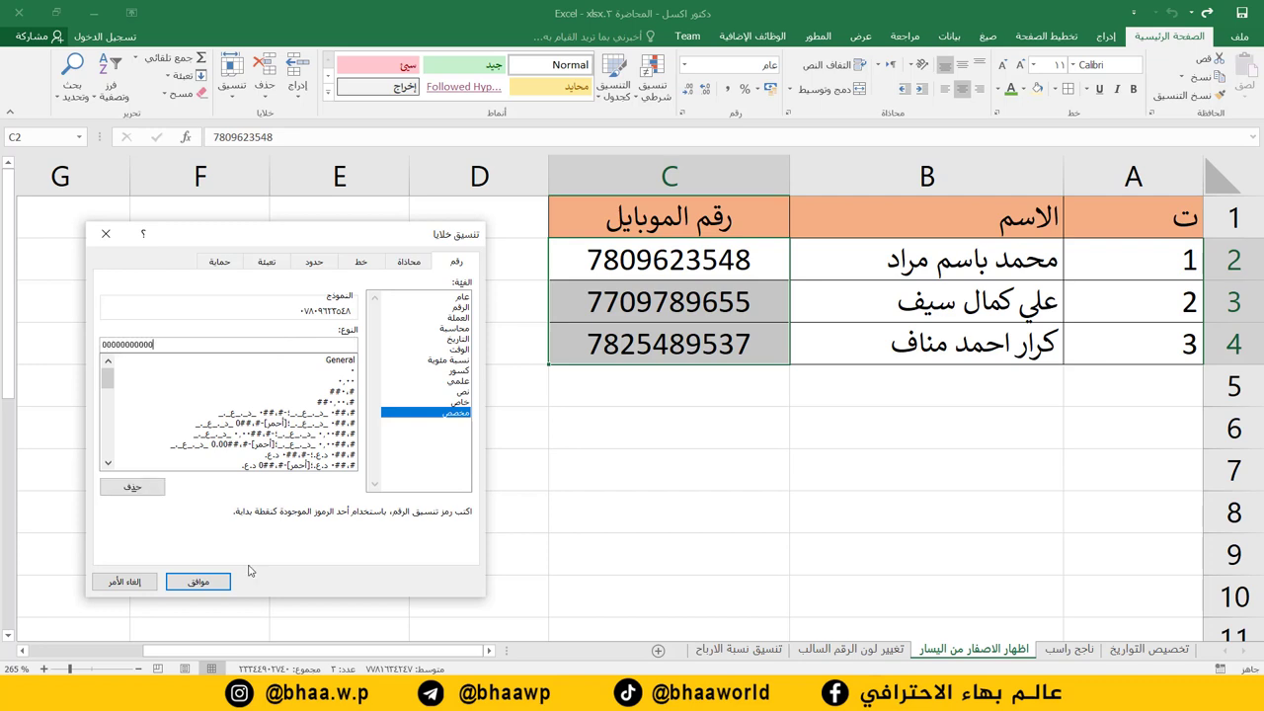
pyautogui.click(198, 583)
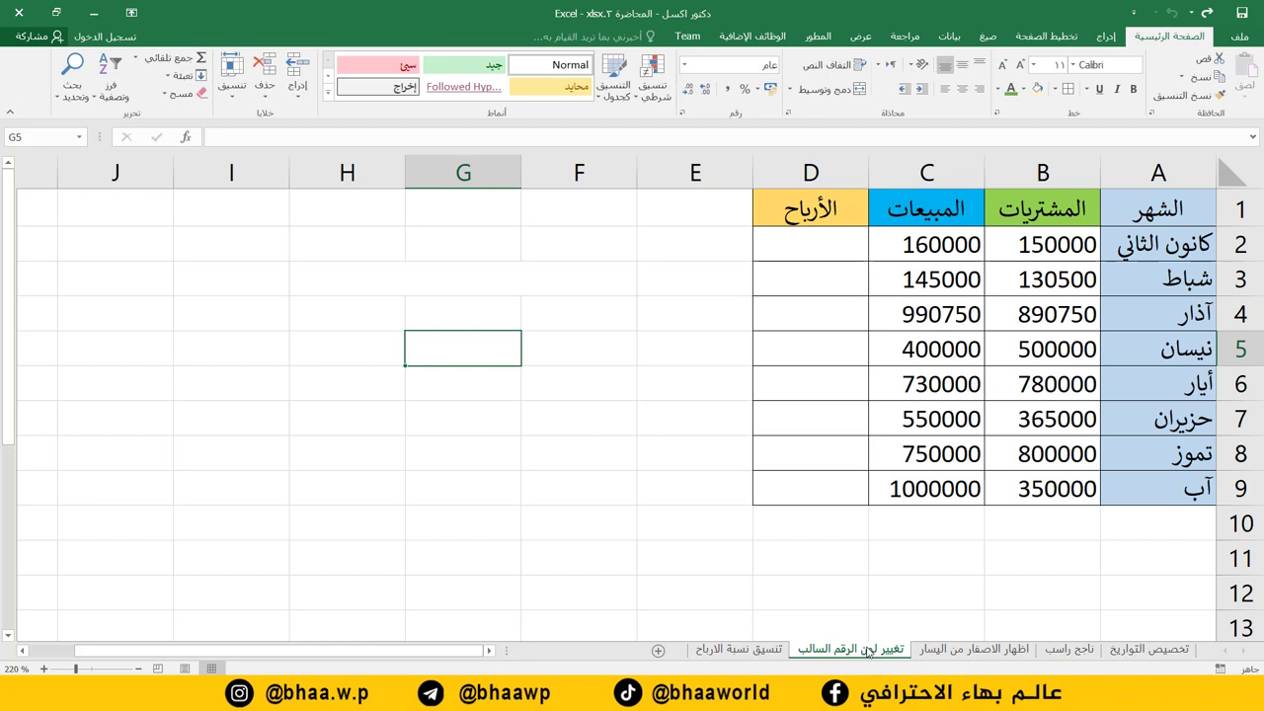
pyautogui.moveTo(1061, 217); pyautogui.dragTo(1059, 452)
pyautogui.moveTo(910, 209); pyautogui.dragTo(913, 454)
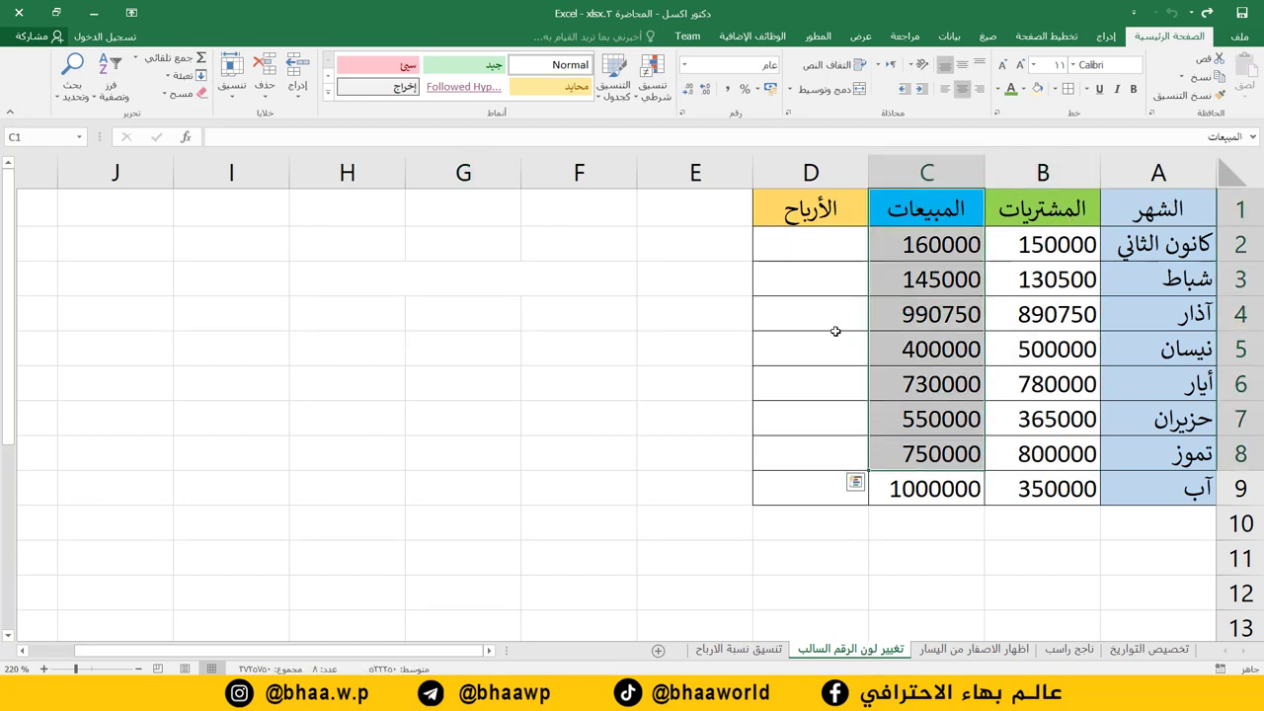
pyautogui.click(810, 244)
pyautogui.moveTo(810, 309); pyautogui.dragTo(810, 500)
# On the تغيير لون الرقم السالب sheet, calculate the profit in D2 with =C2-B2 and fill the formula down to D9.
pyautogui.click(819, 249)
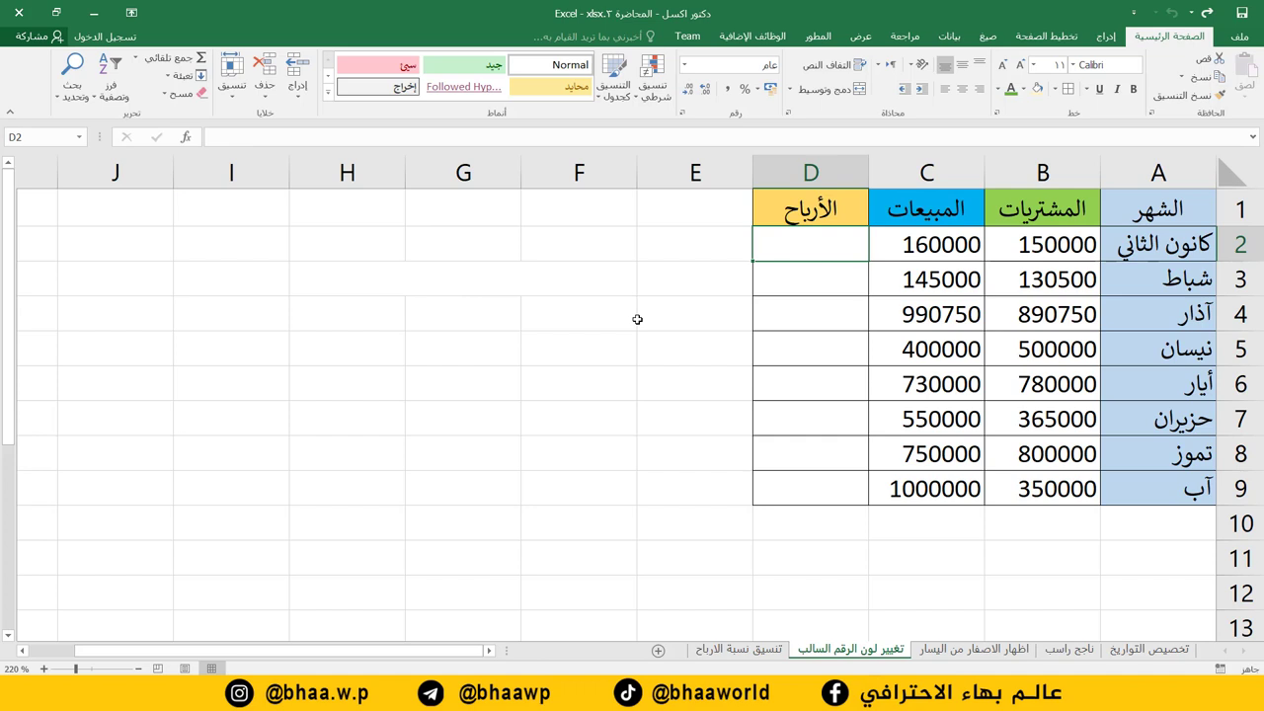
pyautogui.write('=')
pyautogui.click(923, 245)
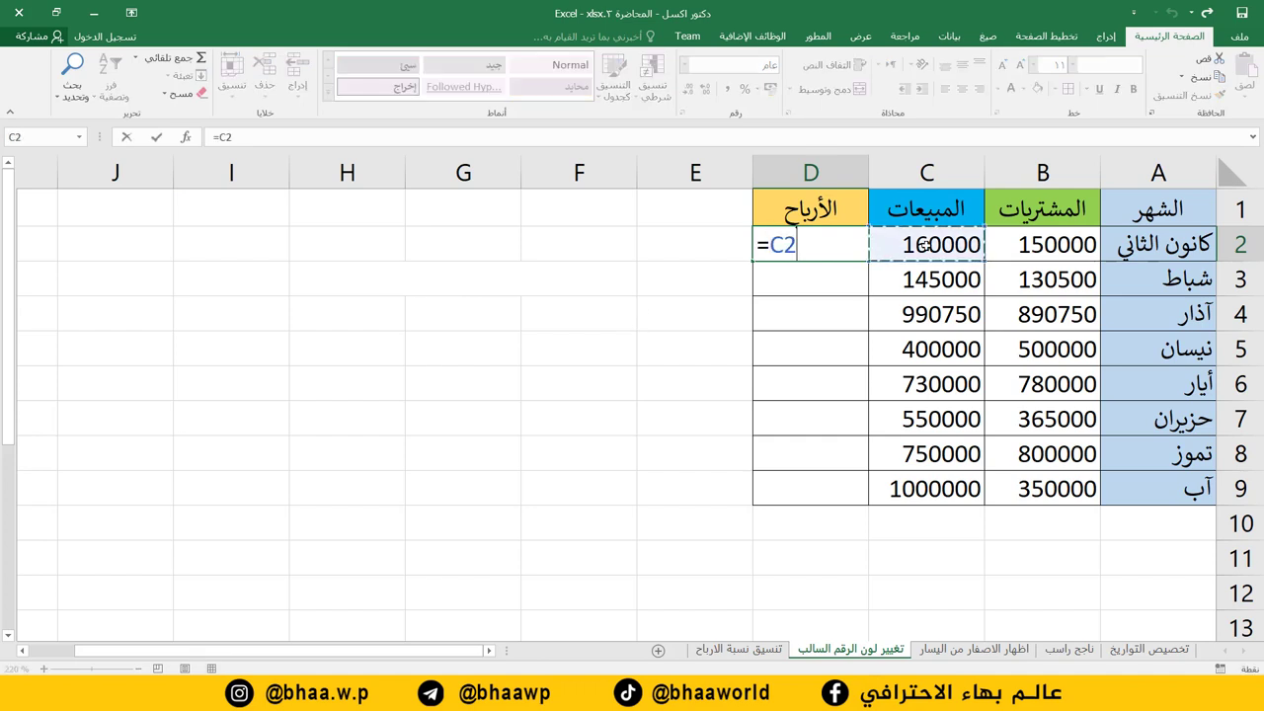
pyautogui.write('-')
pyautogui.click(1085, 241)
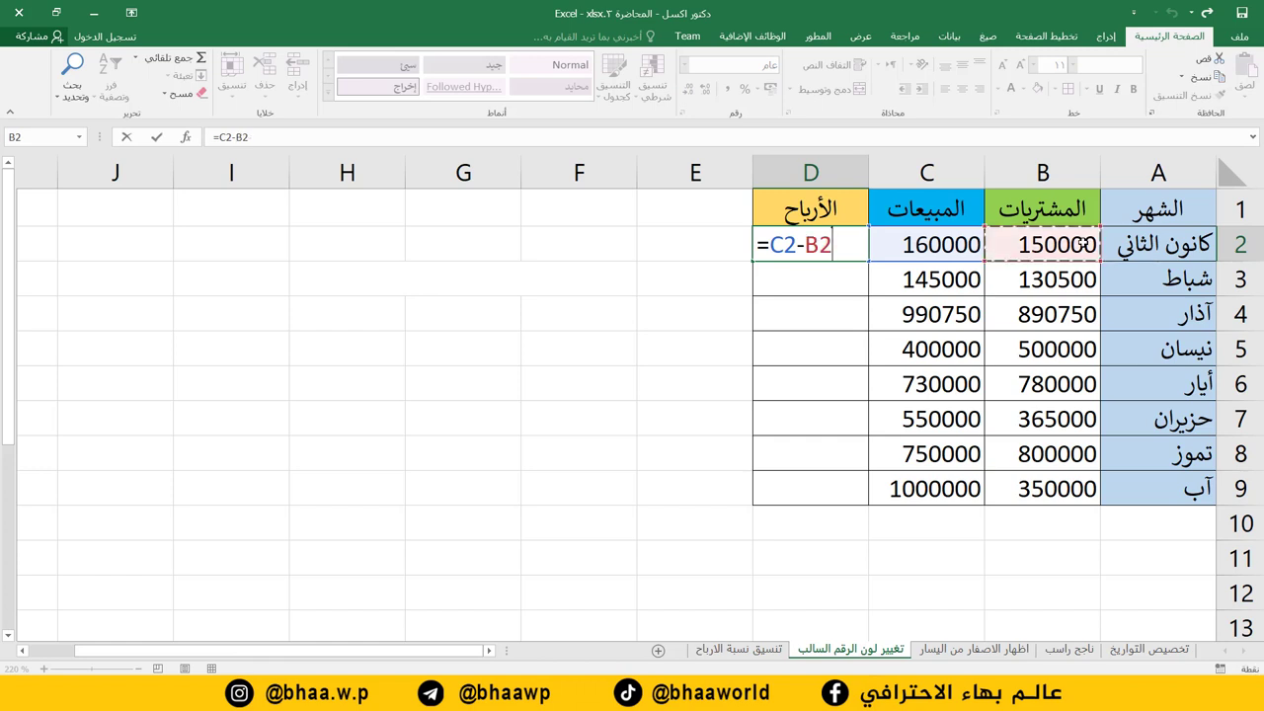
pyautogui.press('Return')
pyautogui.click(826, 242)
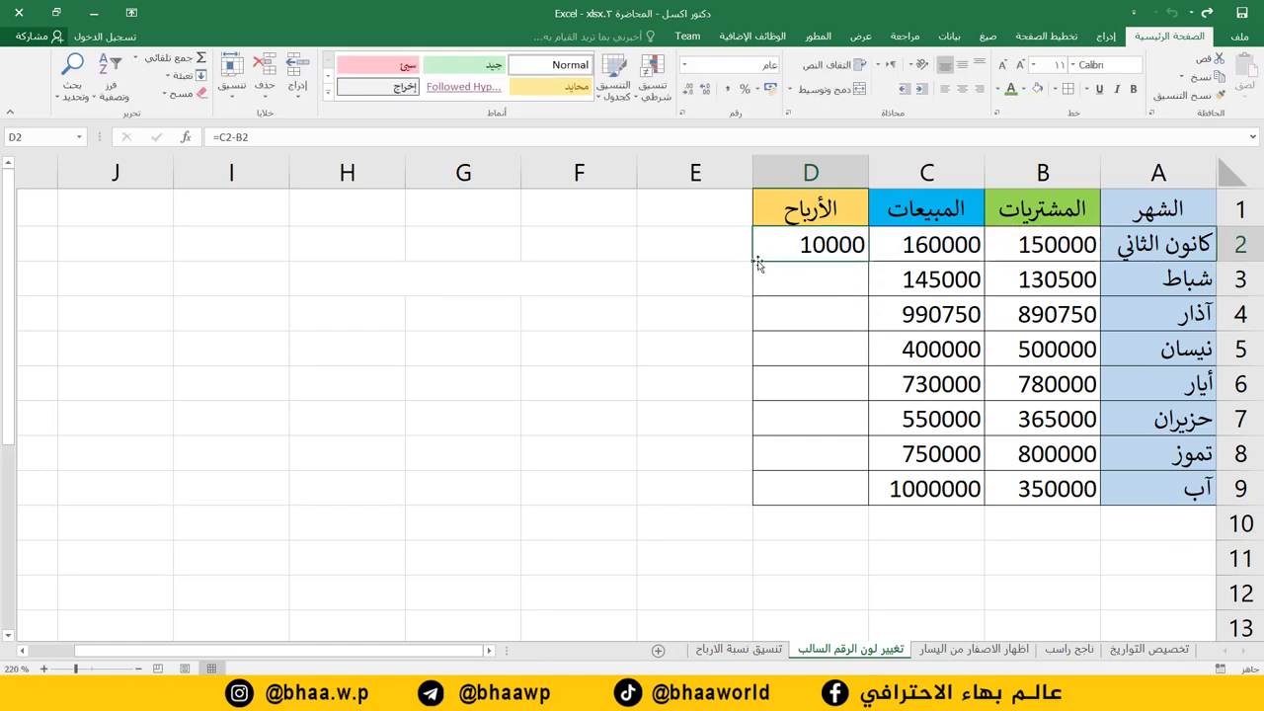
pyautogui.moveTo(755, 261); pyautogui.dragTo(810, 499)
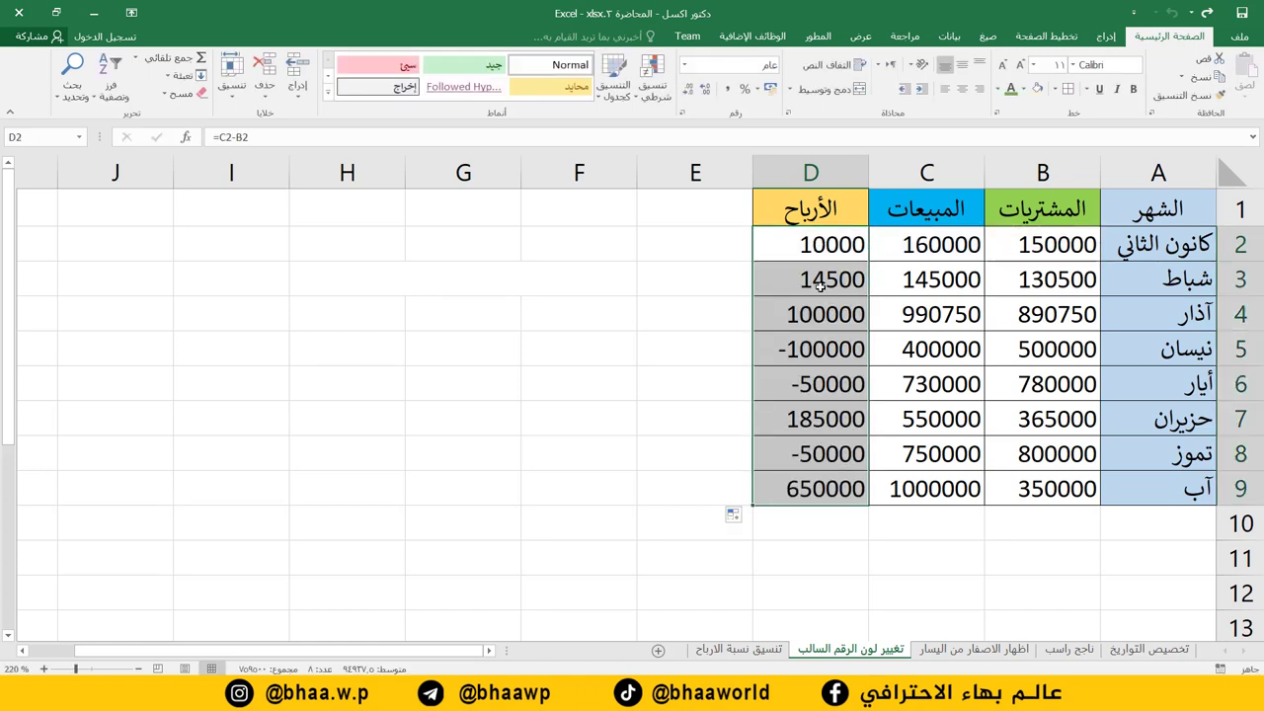
# Examine the profits in column D for negative results and compare them with the purchases and sales of the same months.
pyautogui.click(834, 354)
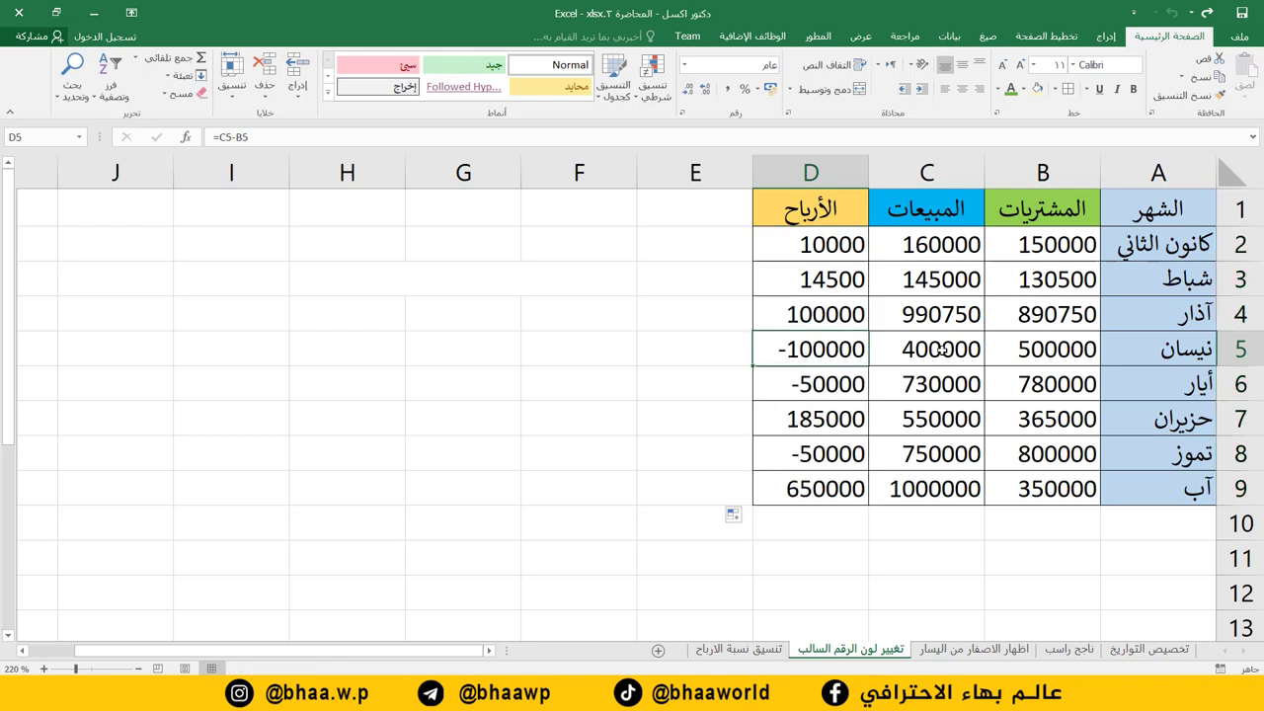
pyautogui.click(1051, 348)
pyautogui.click(919, 352)
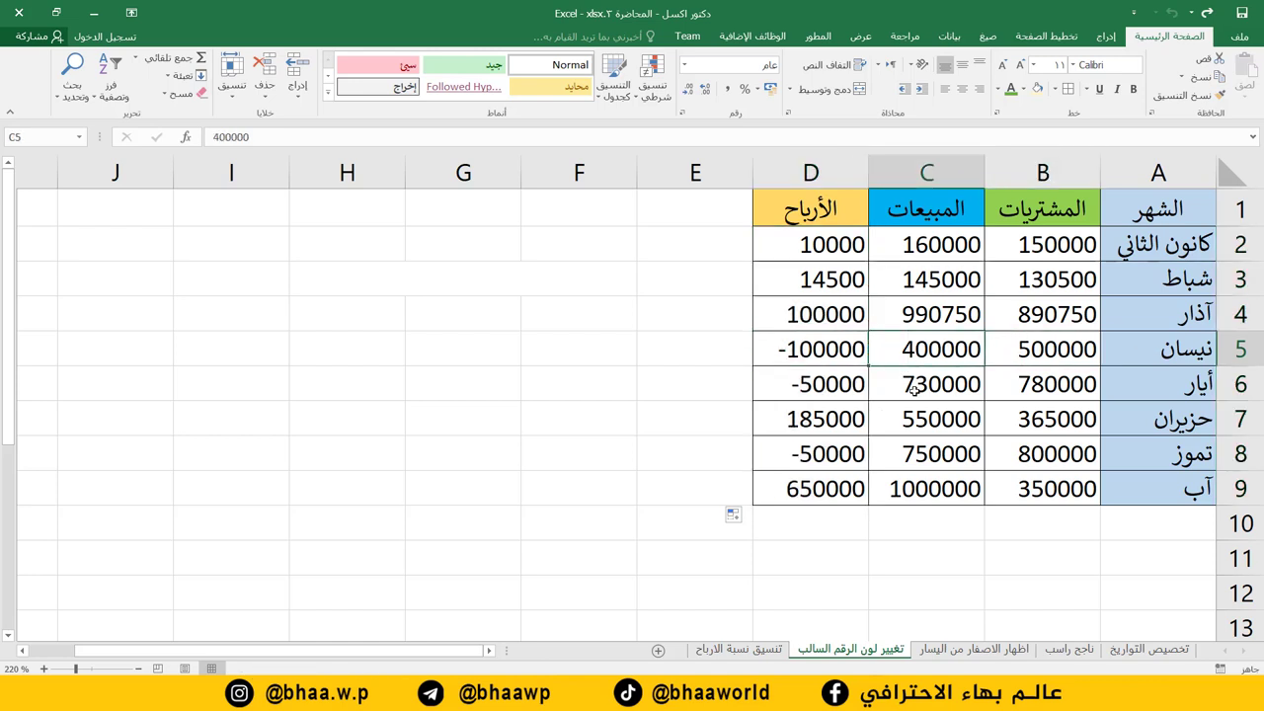
pyautogui.click(806, 355)
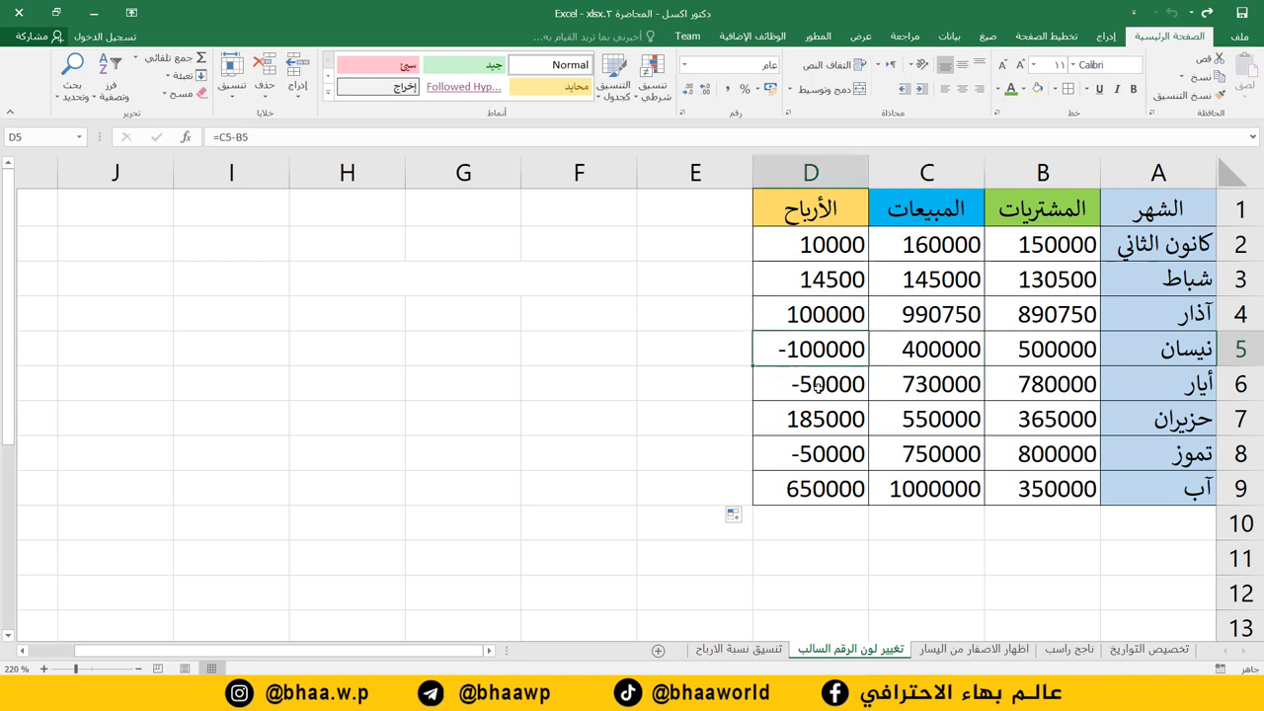
pyautogui.click(931, 386)
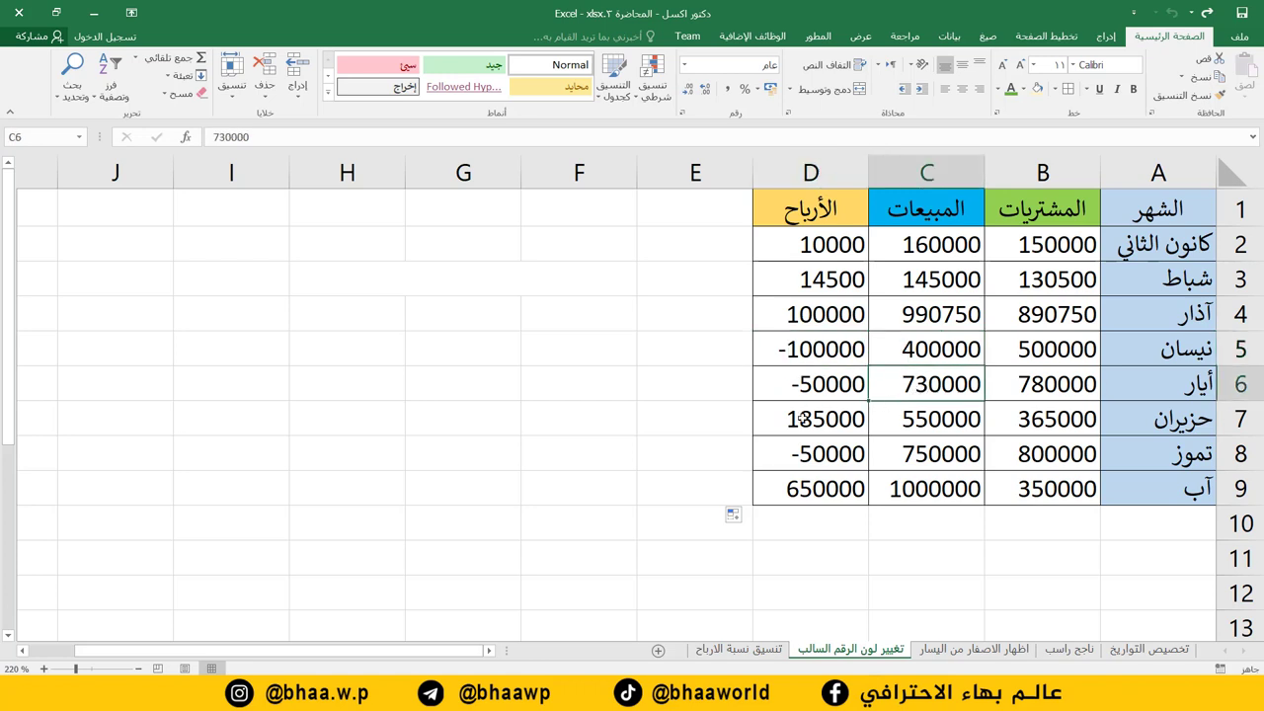
pyautogui.click(824, 460)
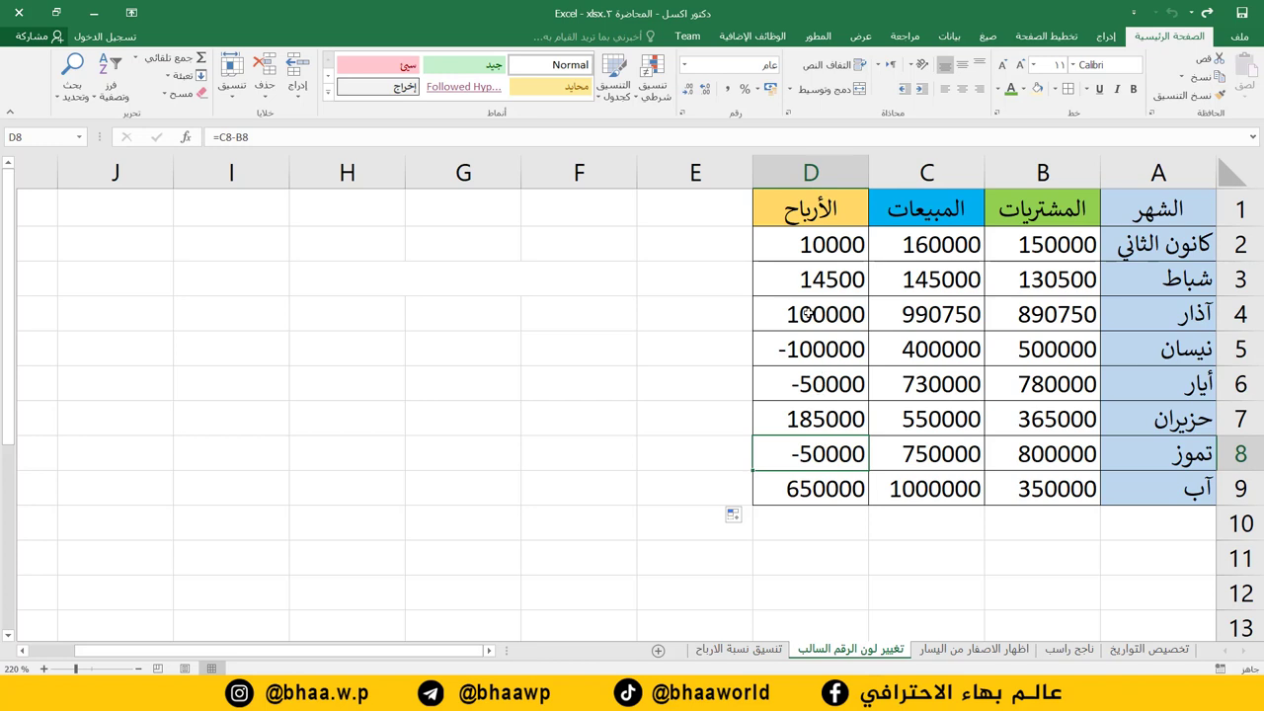
pyautogui.click(801, 352)
pyautogui.moveTo(801, 366); pyautogui.dragTo(803, 401)
pyautogui.click(811, 447)
pyautogui.moveTo(821, 350); pyautogui.dragTo(818, 387)
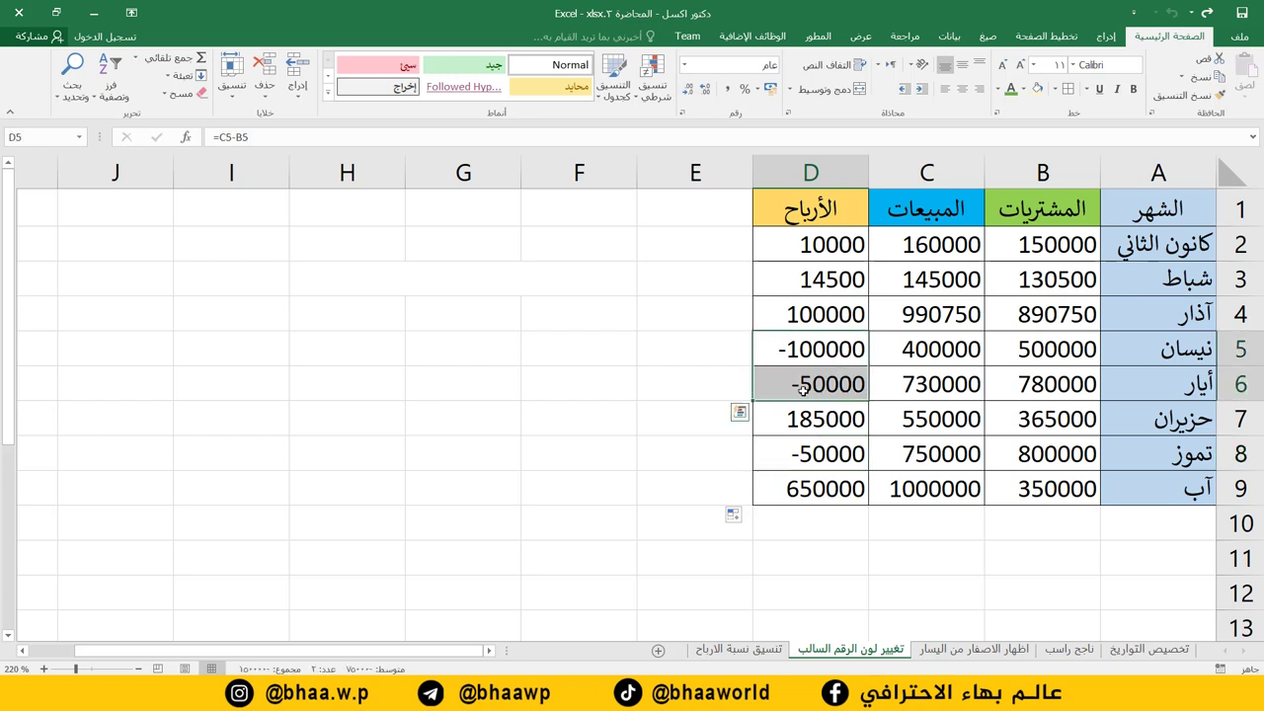
pyautogui.click(816, 488)
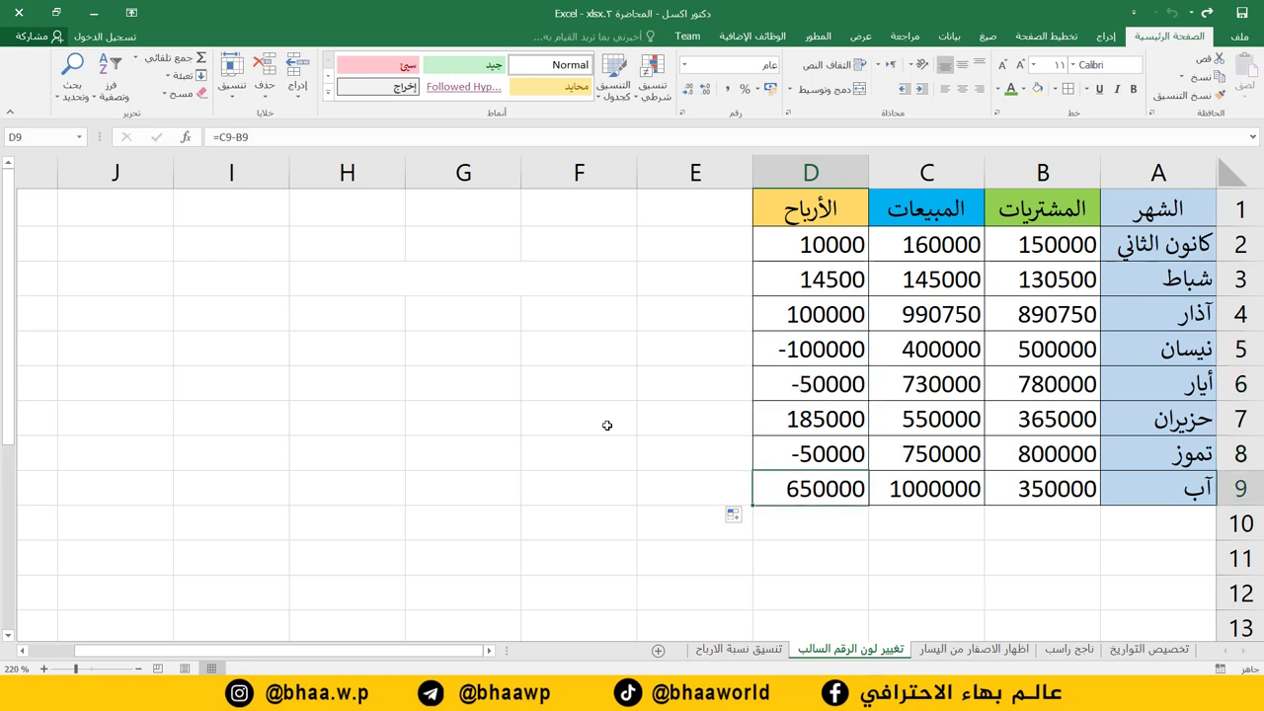
pyautogui.scroll(-1, 573, 409)
pyautogui.scroll(-2, 573, 409)
pyautogui.scroll(2, 728, 384)
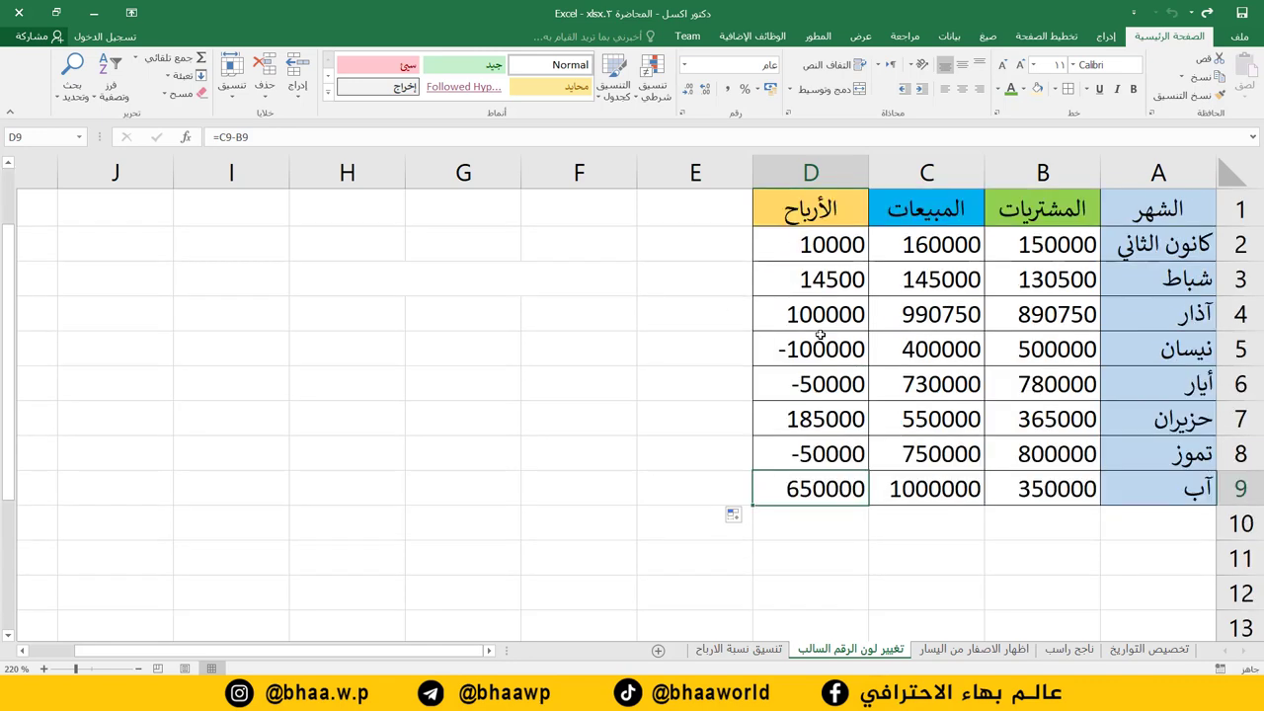
# Build the custom number format General;-General;General for the profits in D2:D9, reusing the copied General code for each section.
pyautogui.moveTo(804, 244); pyautogui.dragTo(806, 484)
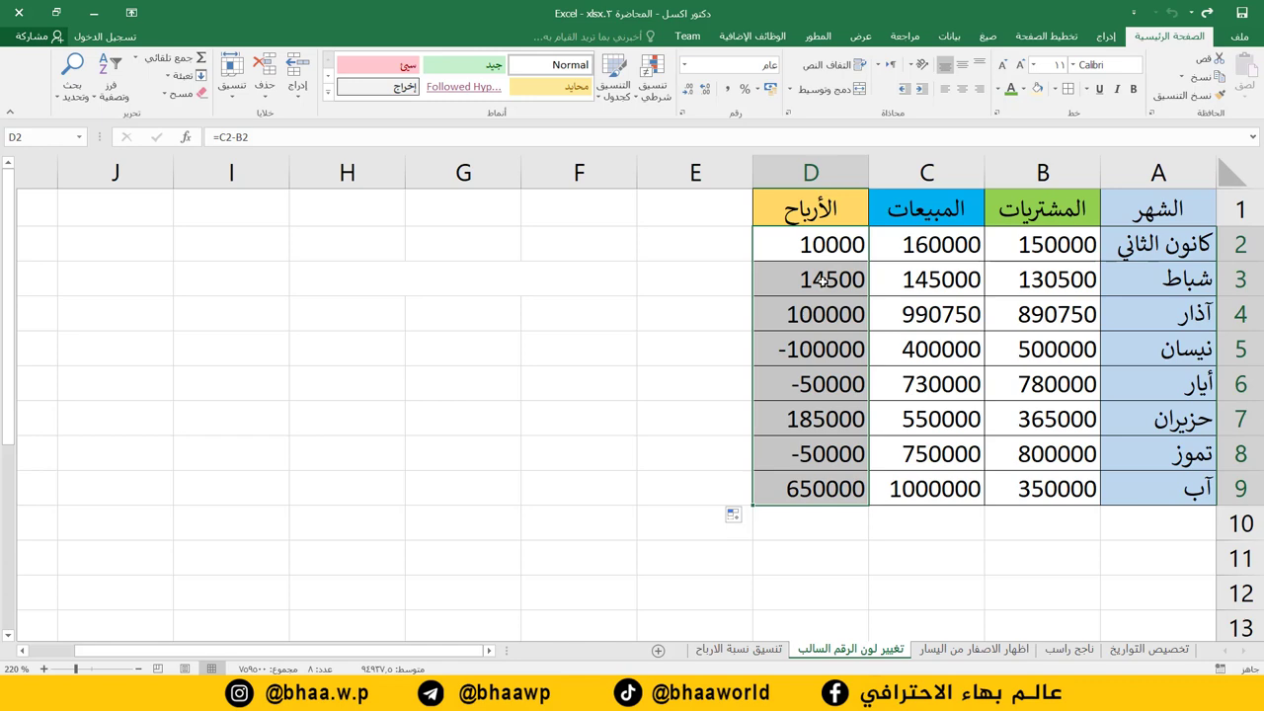
pyautogui.rightClick(822, 281)
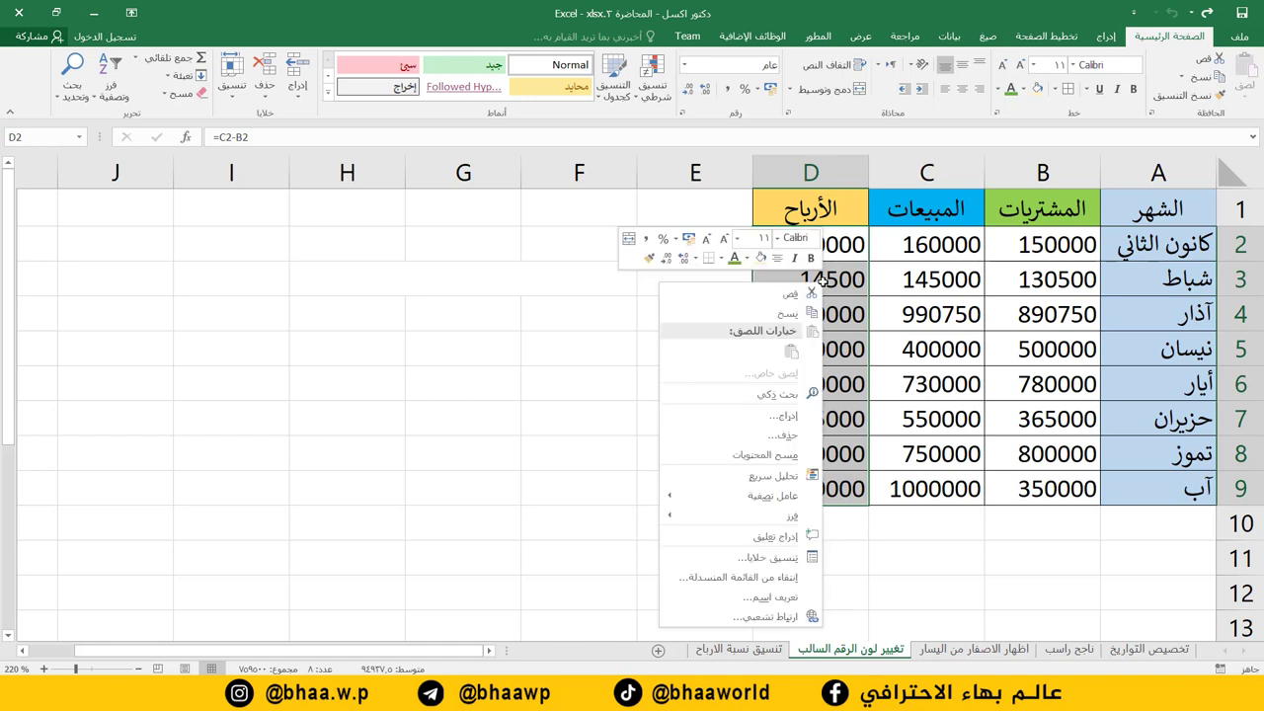
pyautogui.click(781, 558)
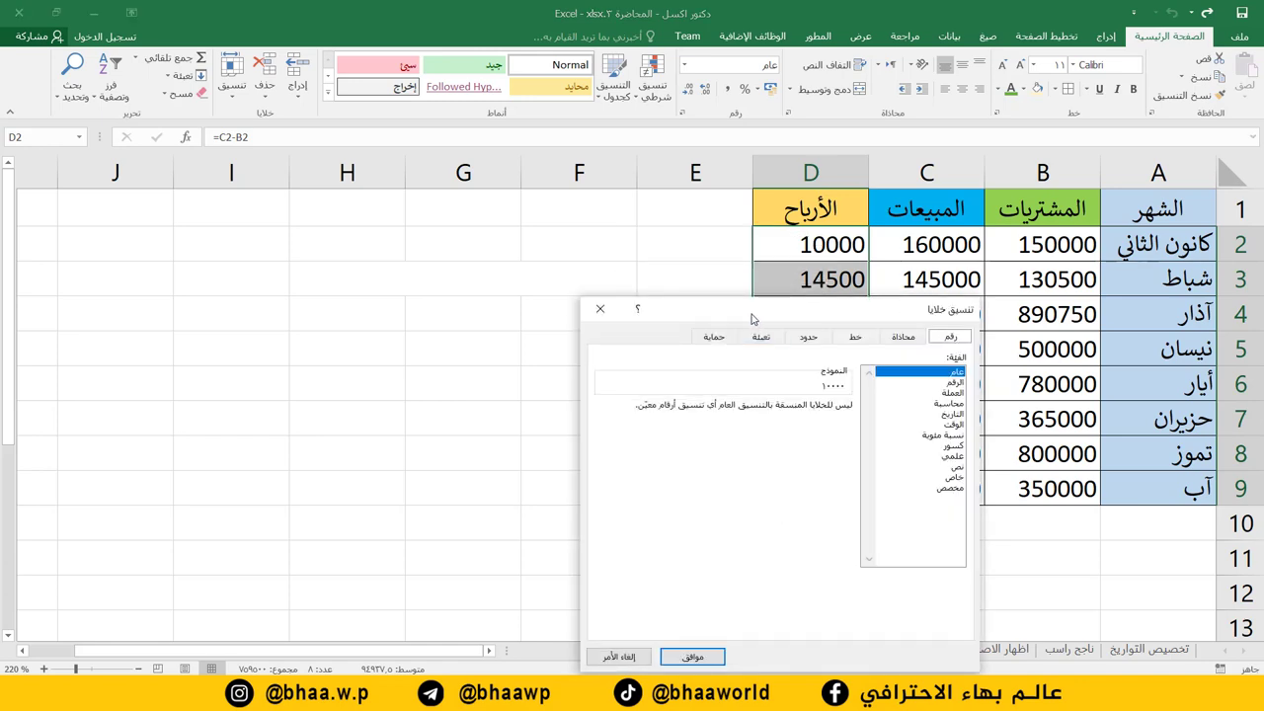
pyautogui.moveTo(752, 319); pyautogui.dragTo(472, 269)
pyautogui.click(649, 442)
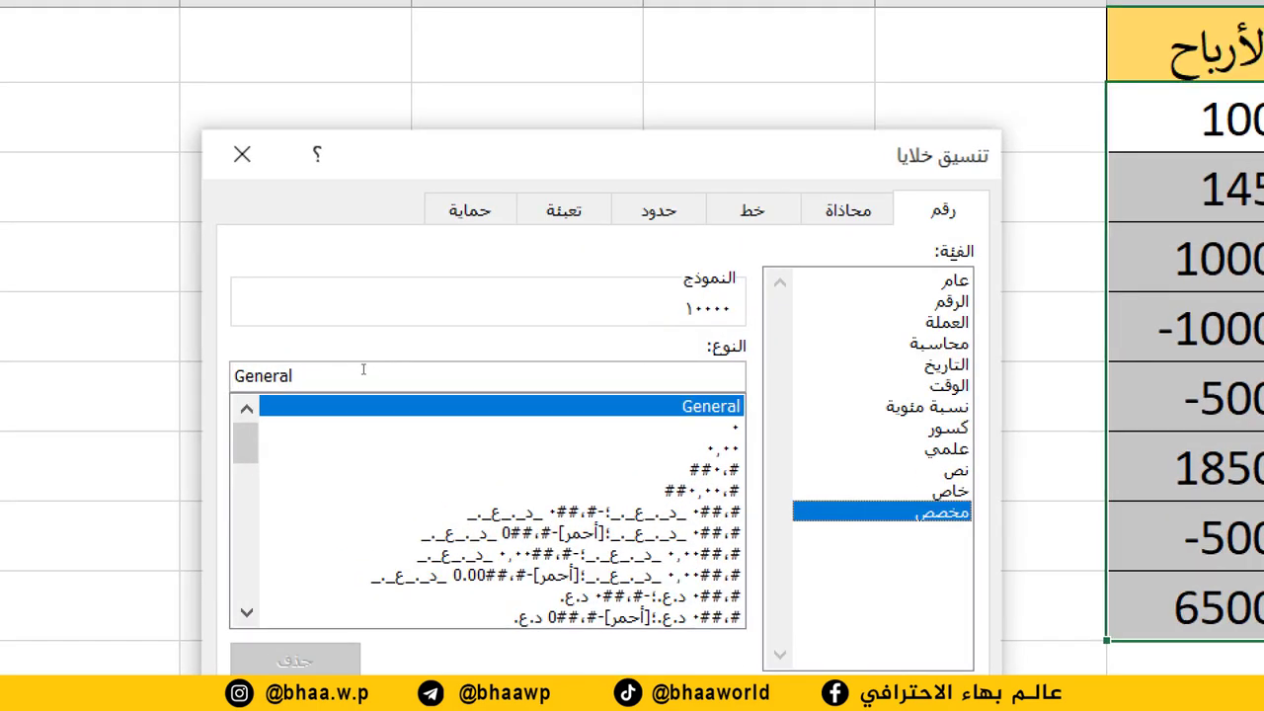
pyautogui.moveTo(357, 376); pyautogui.dragTo(208, 375)
pyautogui.rightClick(331, 372)
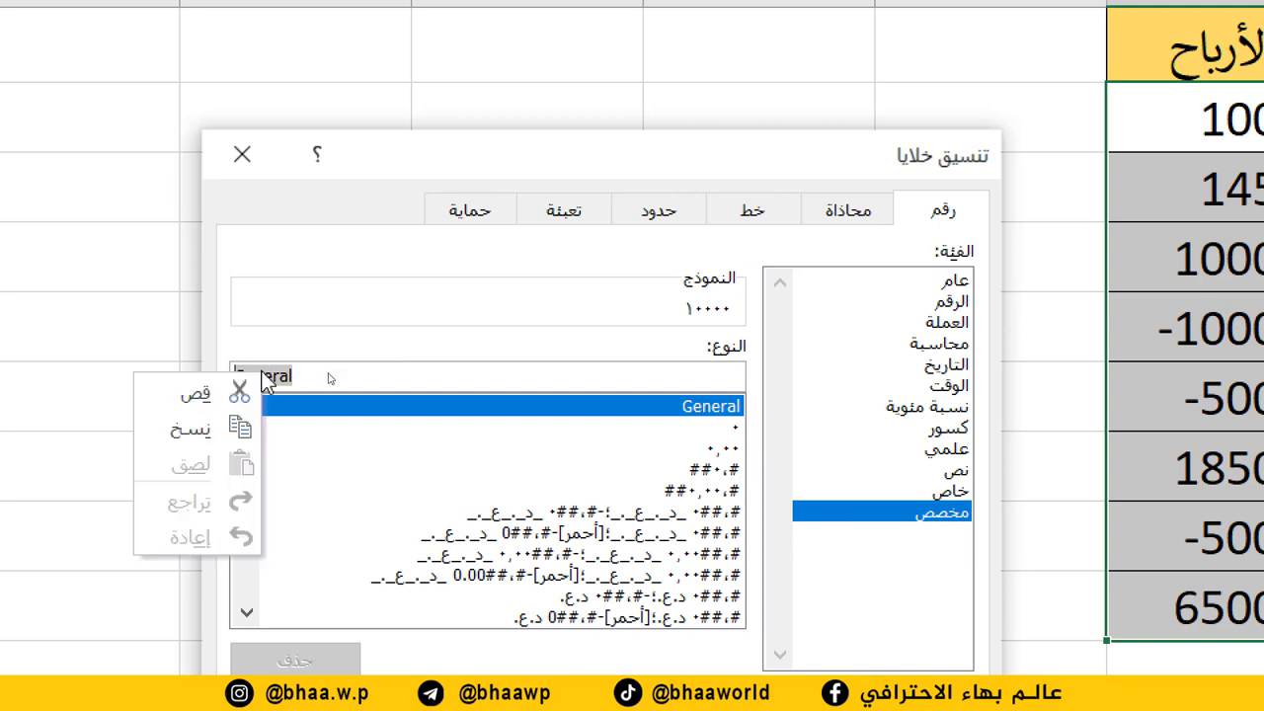
pyautogui.click(292, 394)
pyautogui.click(224, 205)
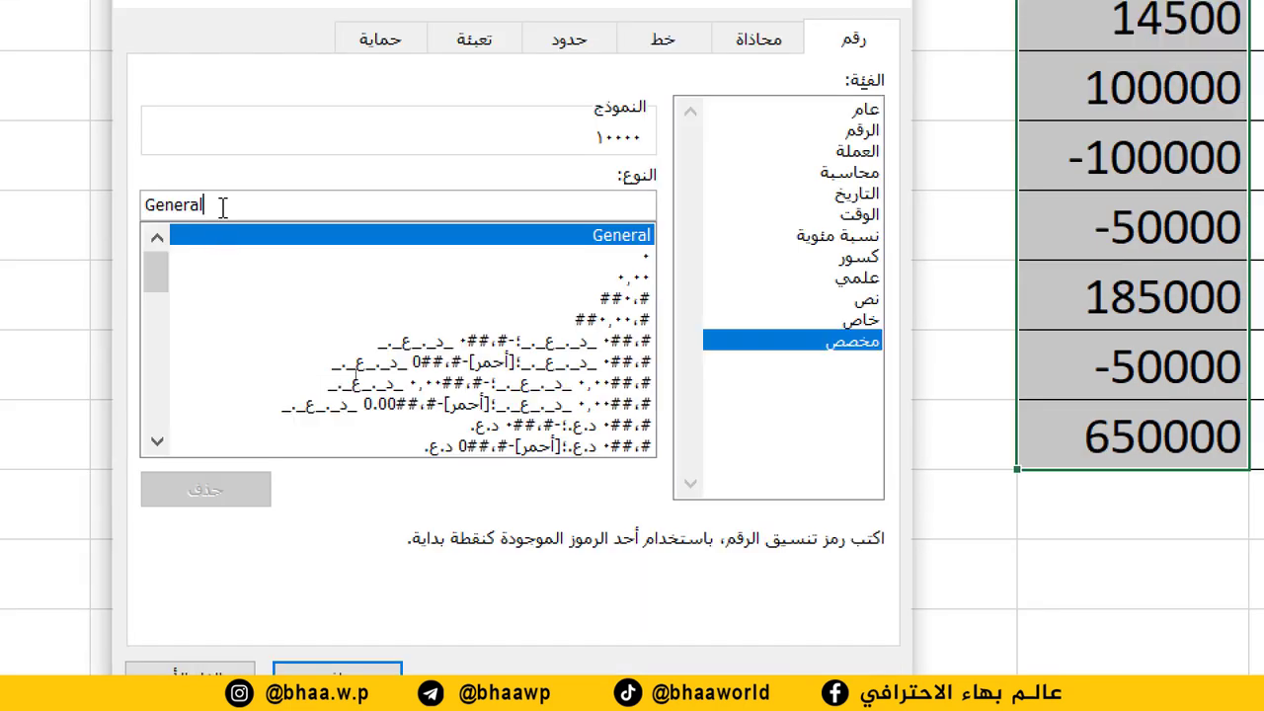
pyautogui.write(';')
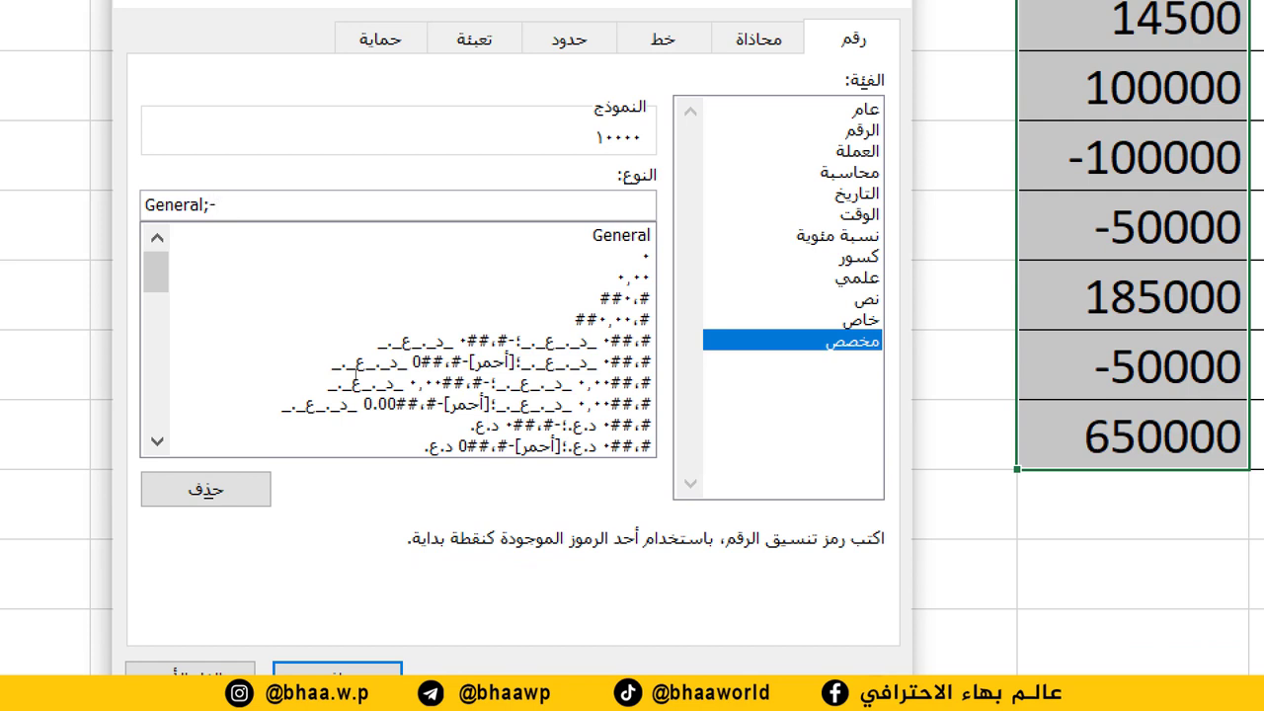
pyautogui.write('-')
pyautogui.hotkey('ctrl', 'v')
pyautogui.hotkey('ctrl', 'v')
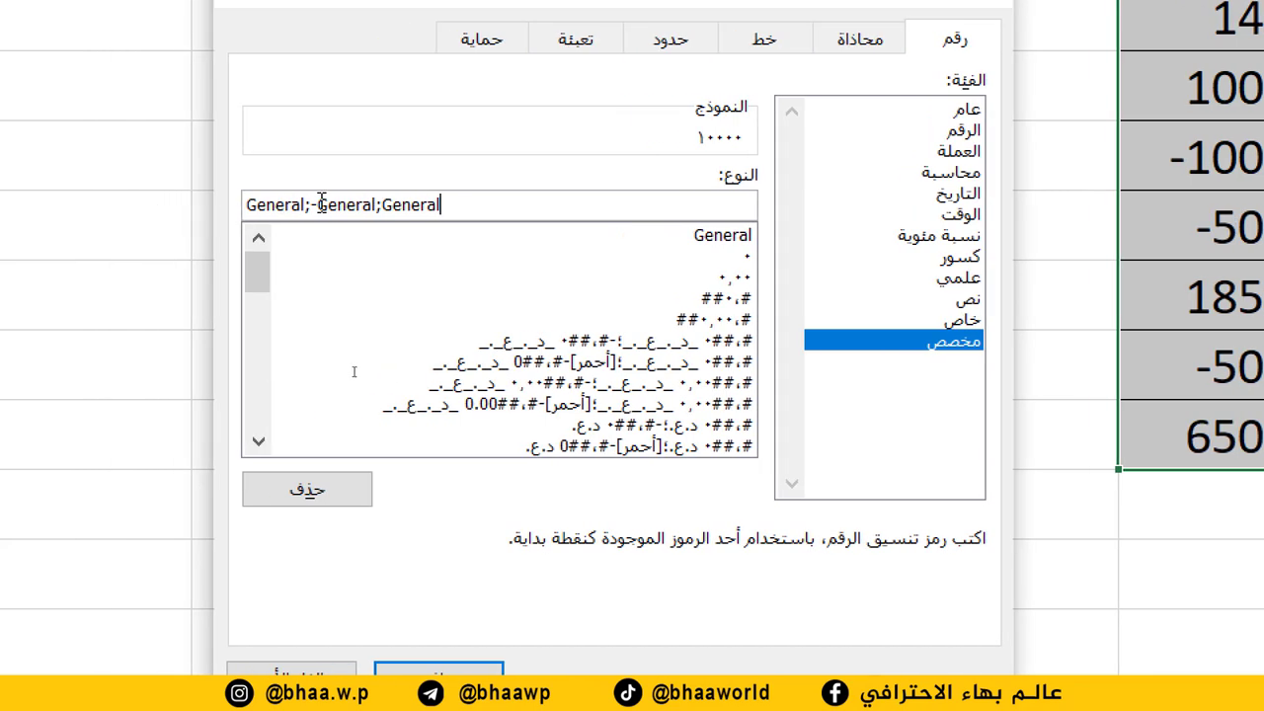
# Add the color code [أحمر] before the negative section of the format, apply it to D2:D9 and check the profits.
pyautogui.click(314, 208)
pyautogui.write('[]')
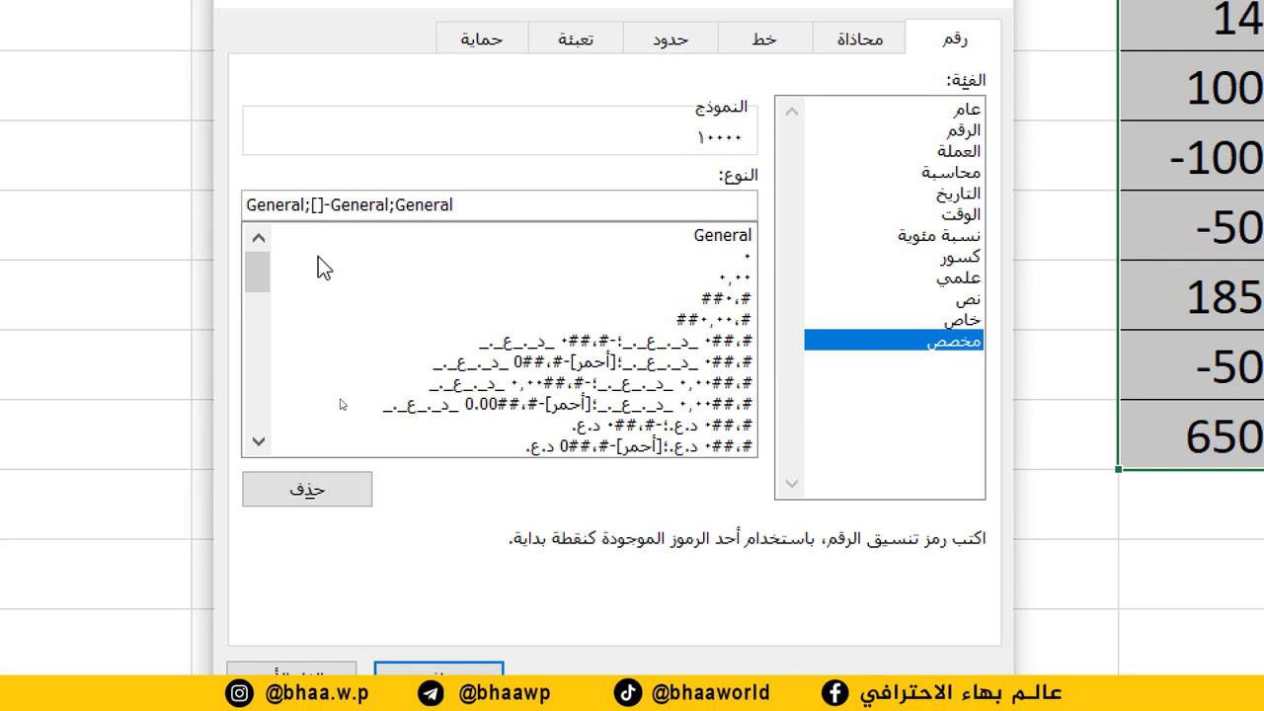
pyautogui.click(319, 202)
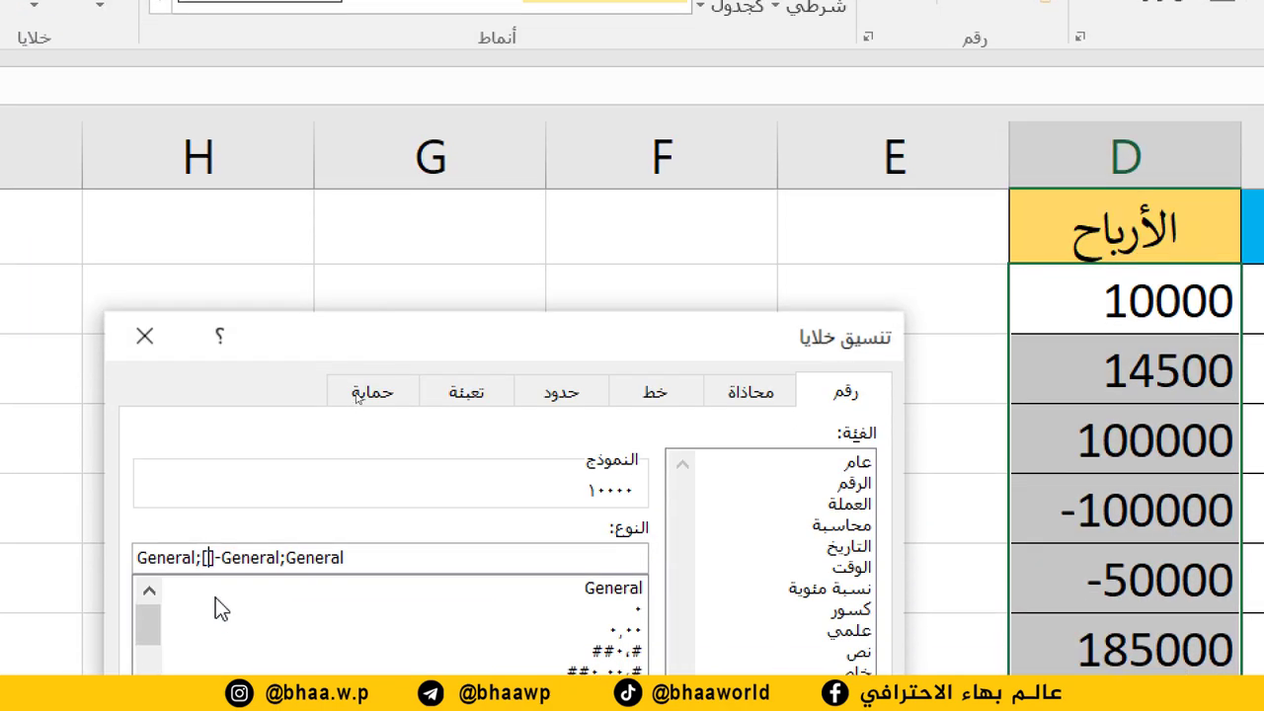
pyautogui.write('أ')
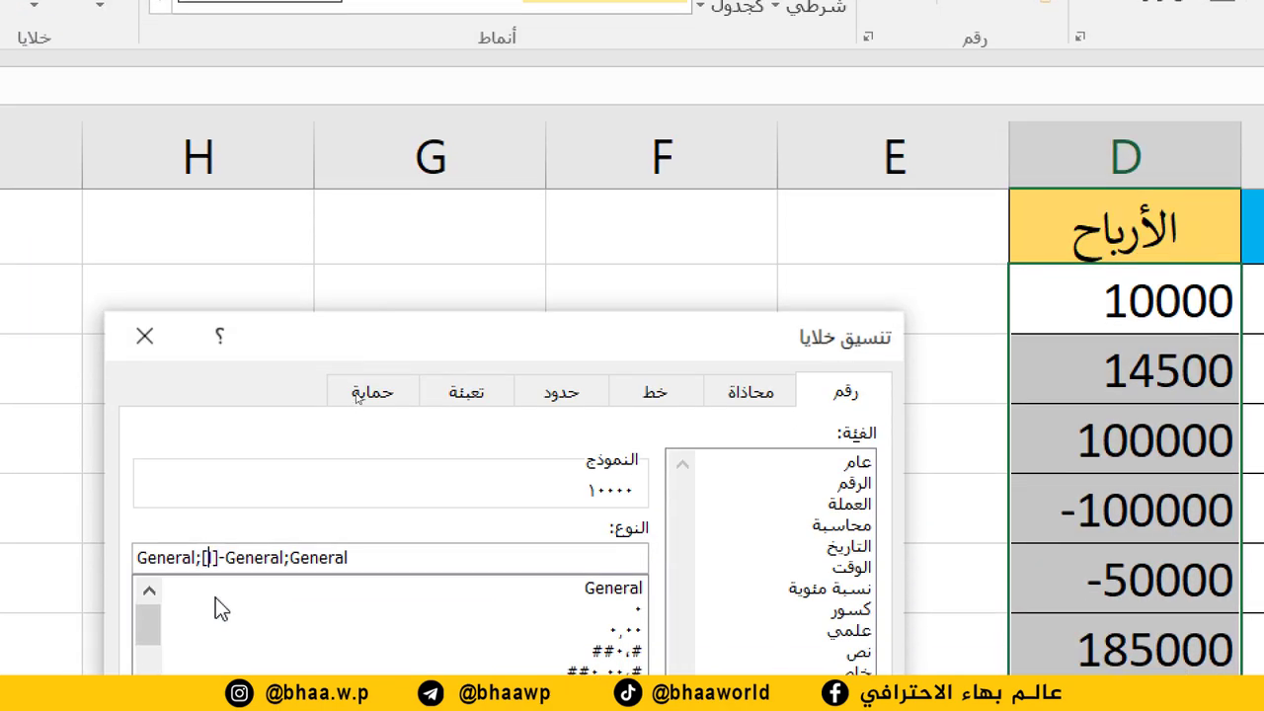
pyautogui.write('حمر')
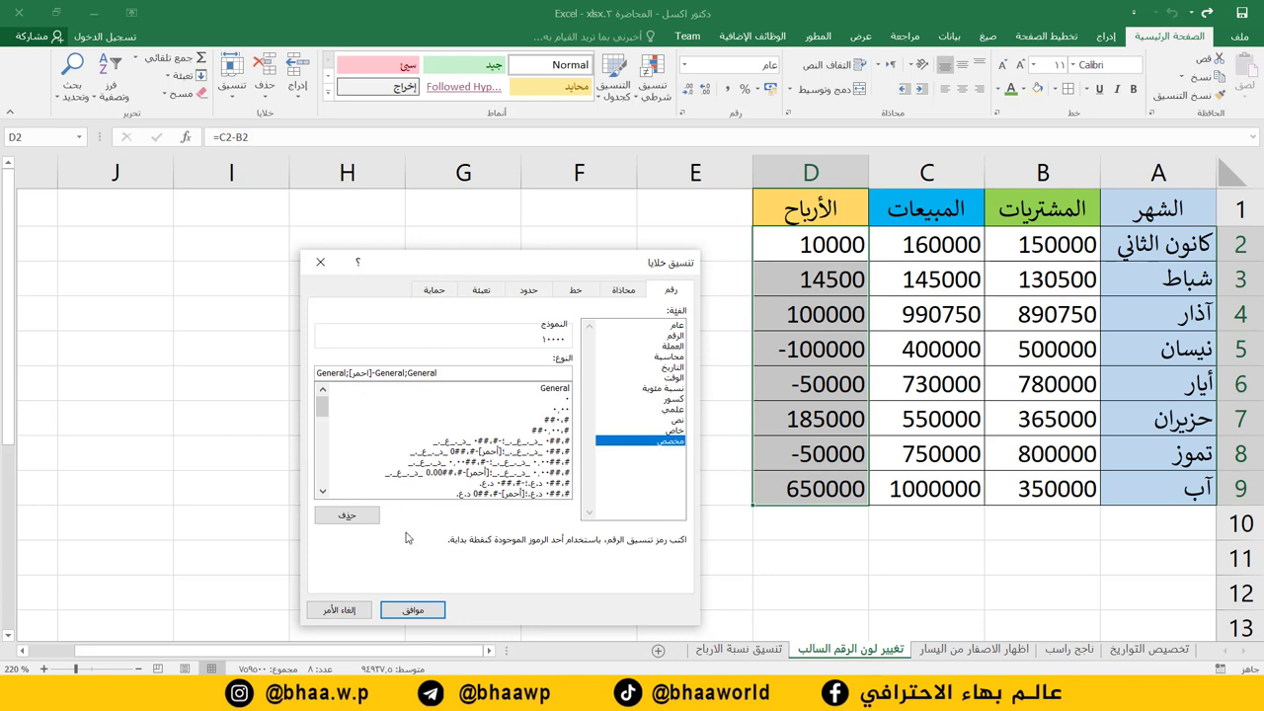
pyautogui.click(411, 608)
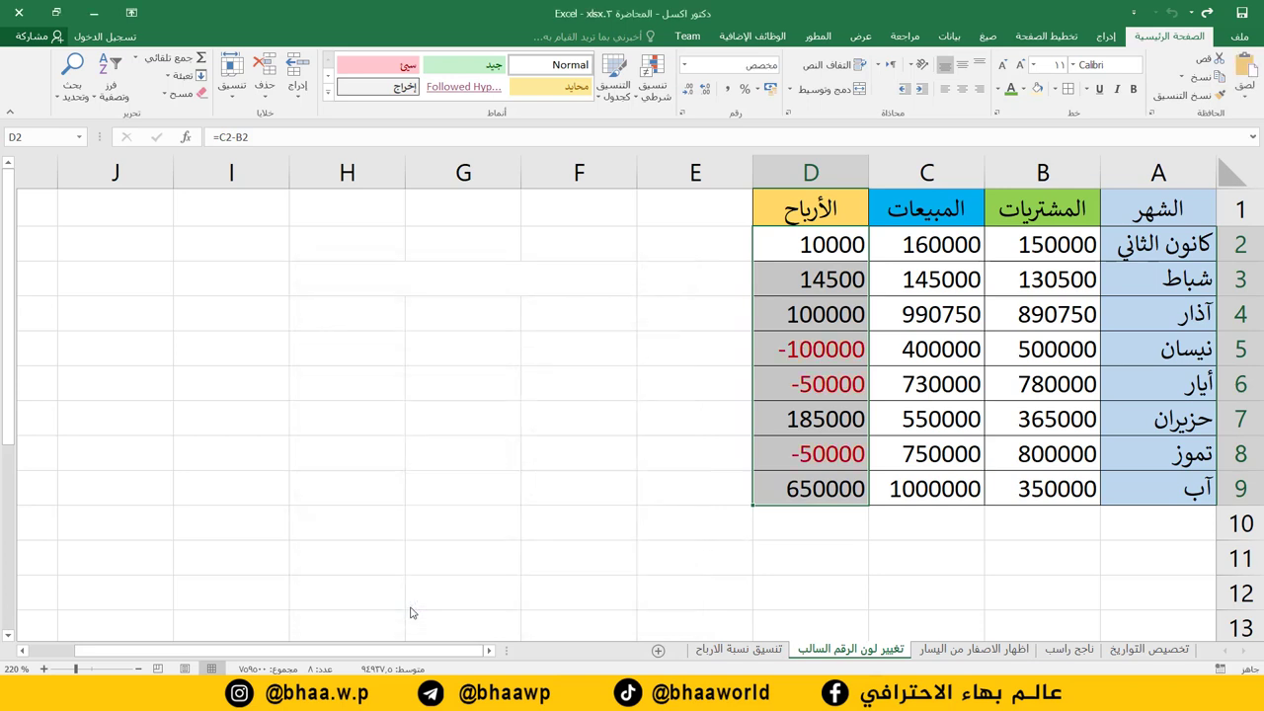
pyautogui.click(701, 454)
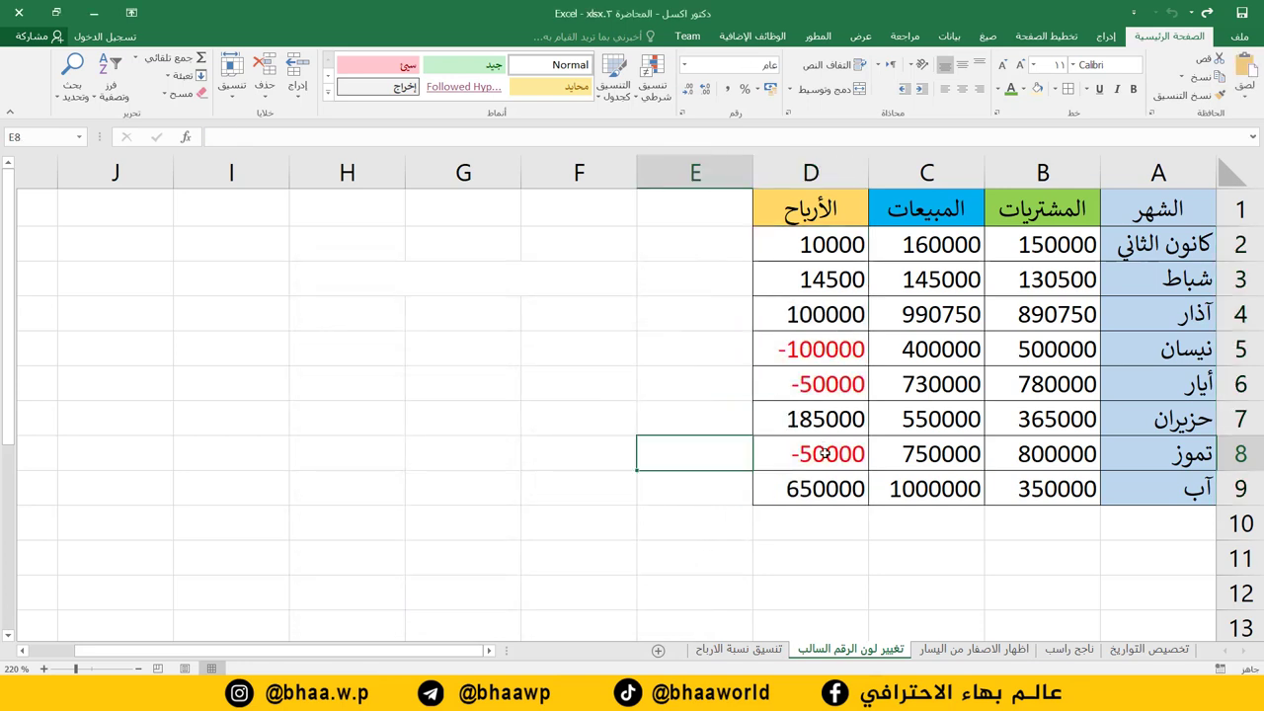
pyautogui.moveTo(846, 250); pyautogui.dragTo(834, 283)
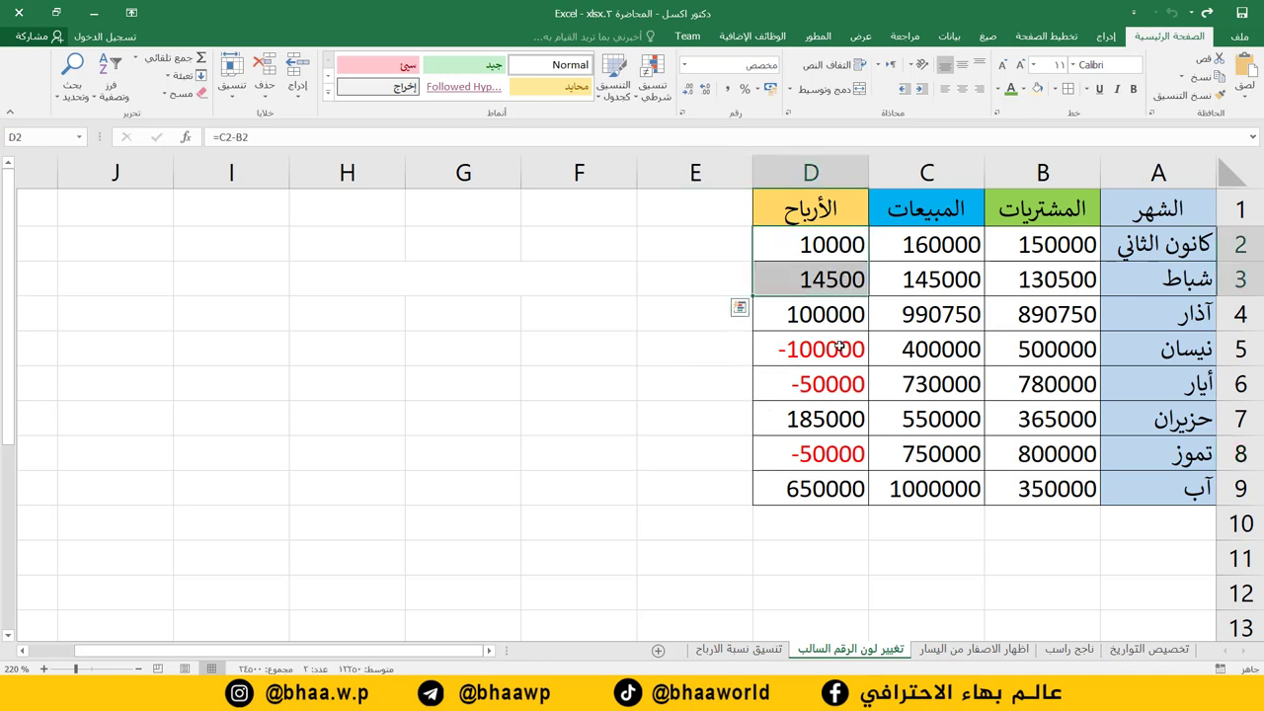
pyautogui.moveTo(840, 347); pyautogui.dragTo(838, 375)
pyautogui.click(840, 447)
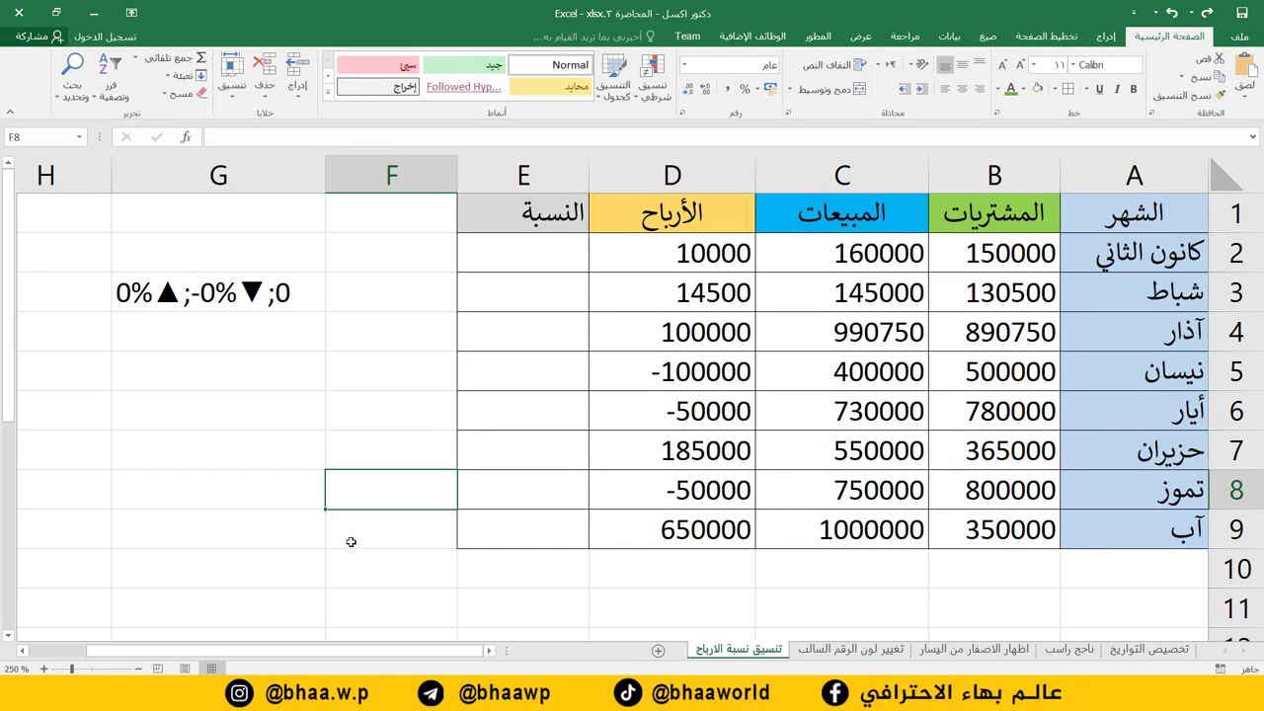
# On the تنسيق نسبة الارباح sheet, calculate the ratio in E2 with =C2/B2-1 and fill the formula down to E9.
pyautogui.click(524, 255)
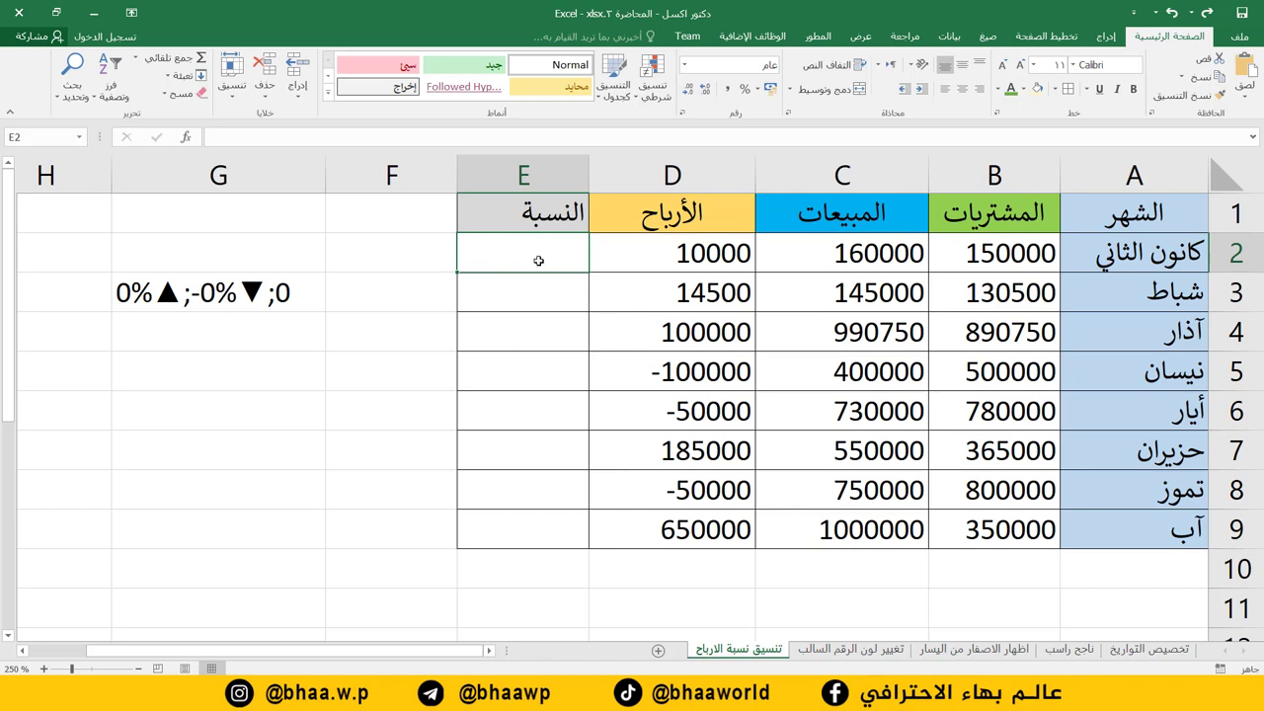
pyautogui.write('=')
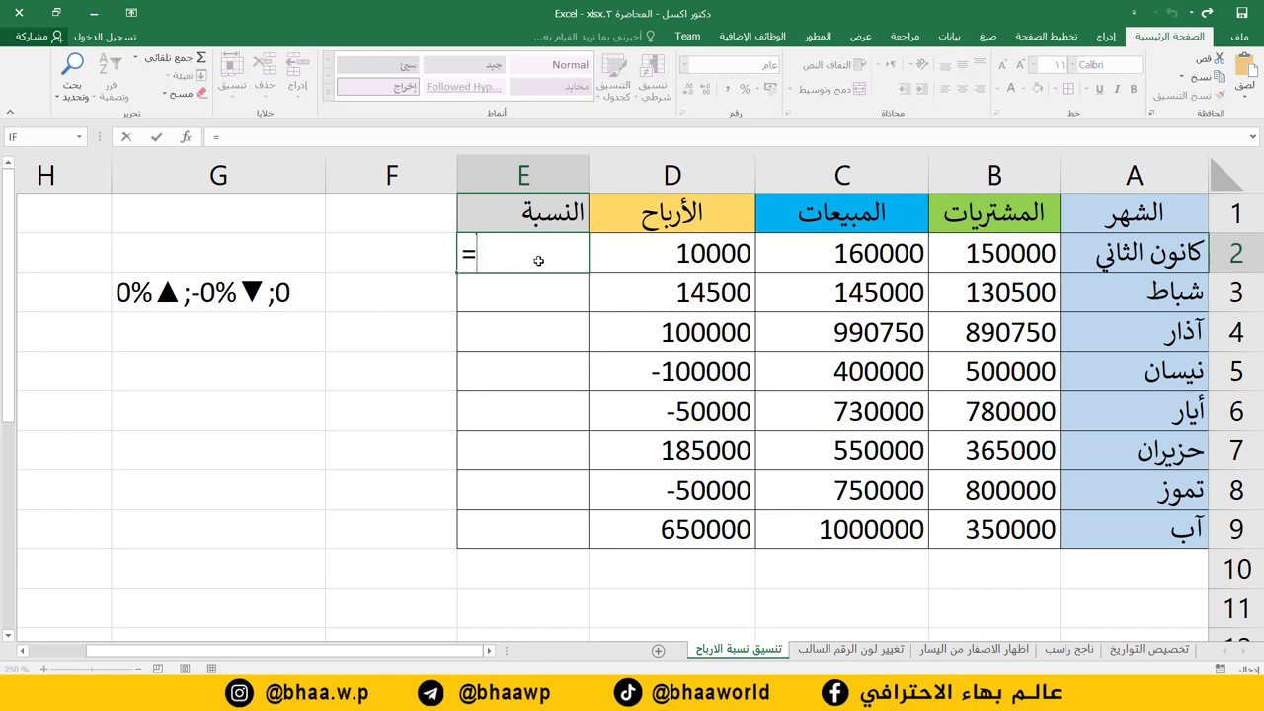
pyautogui.click(831, 250)
pyautogui.write('/')
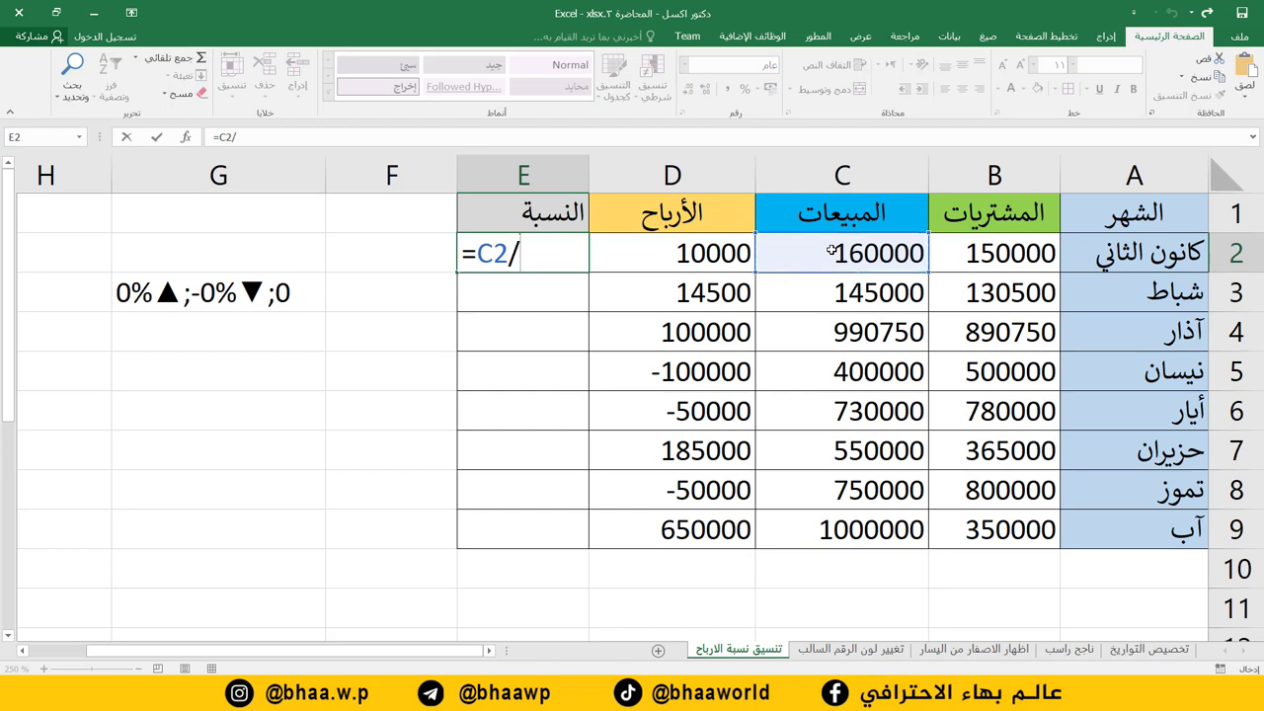
pyautogui.click(1032, 254)
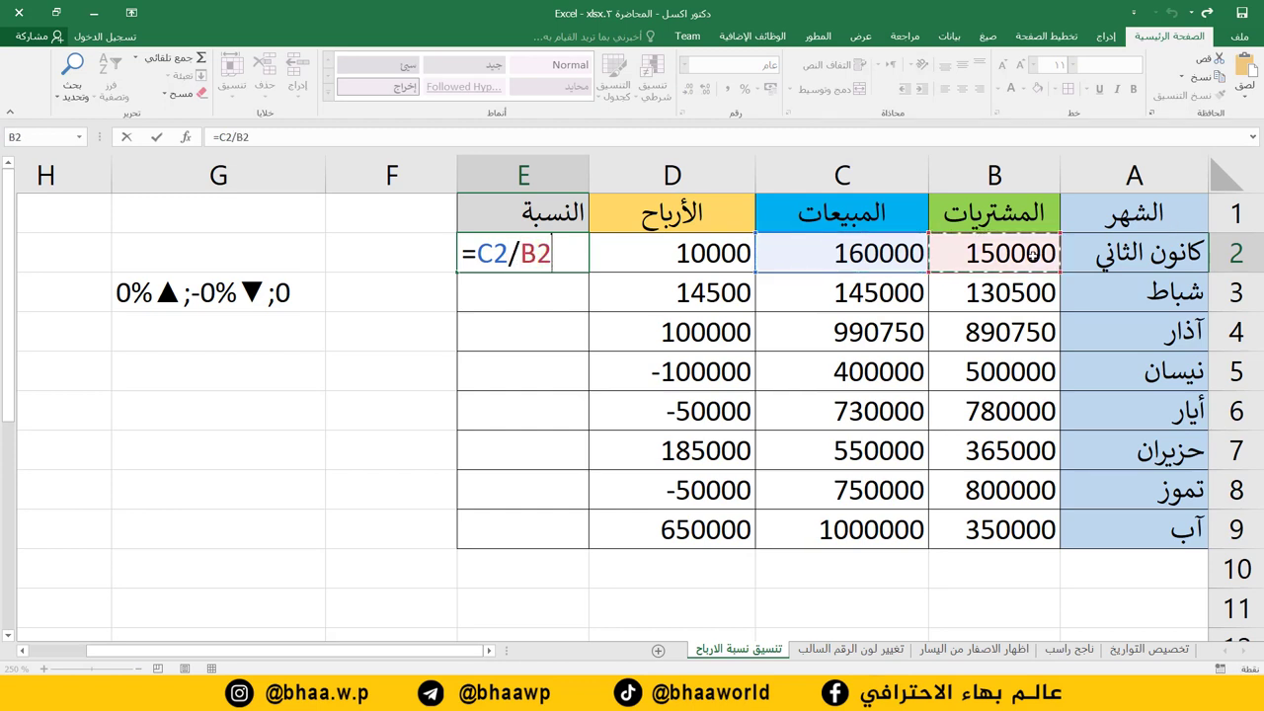
pyautogui.write('-1')
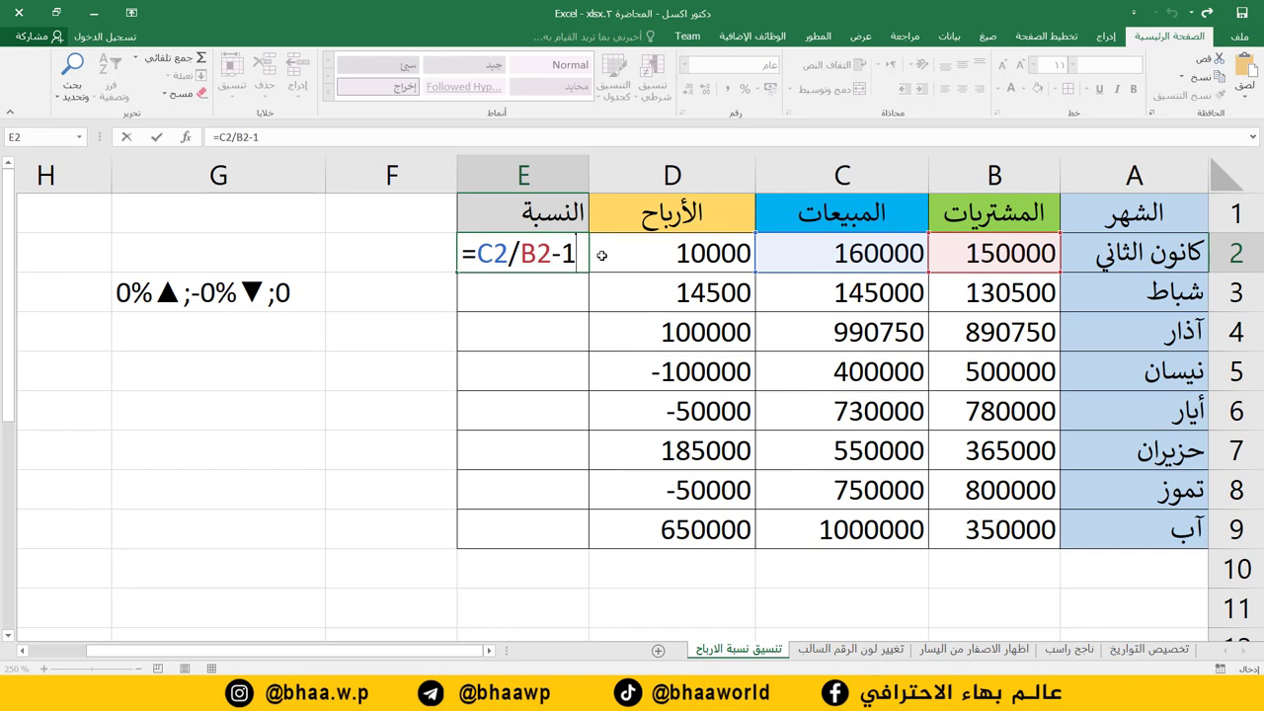
pyautogui.press('Return')
pyautogui.click(505, 249)
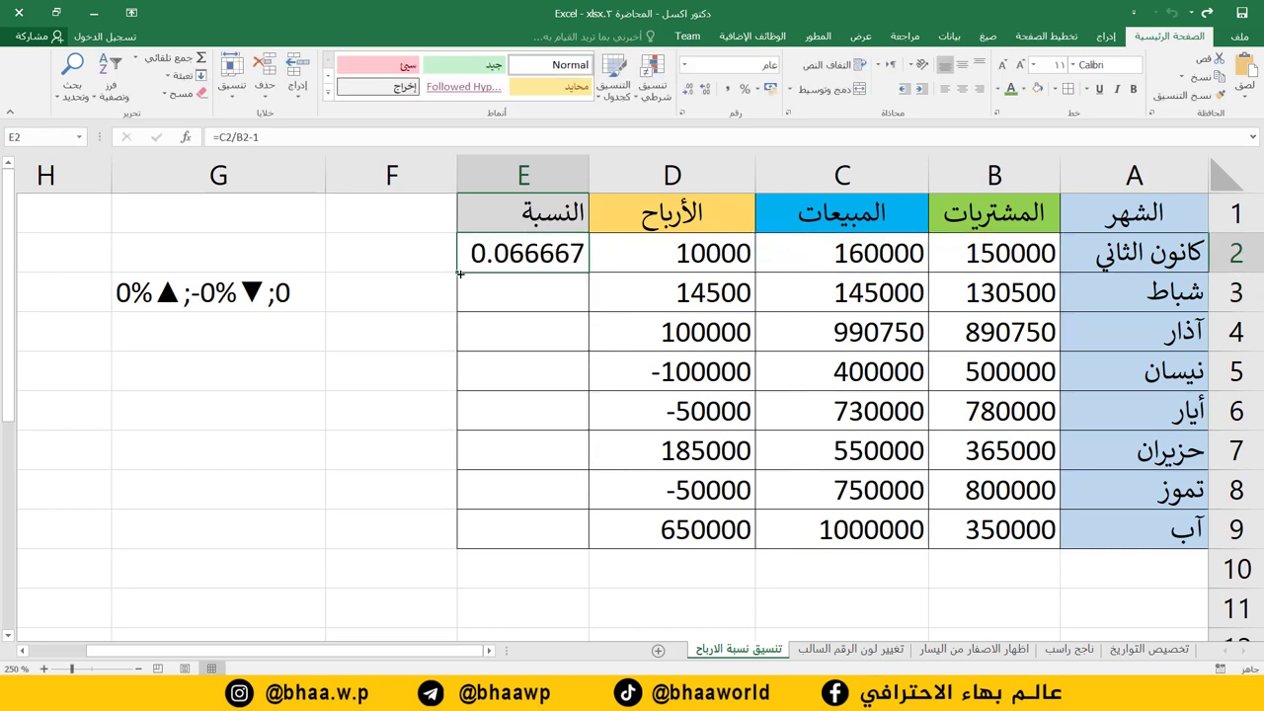
pyautogui.moveTo(457, 272); pyautogui.dragTo(476, 517)
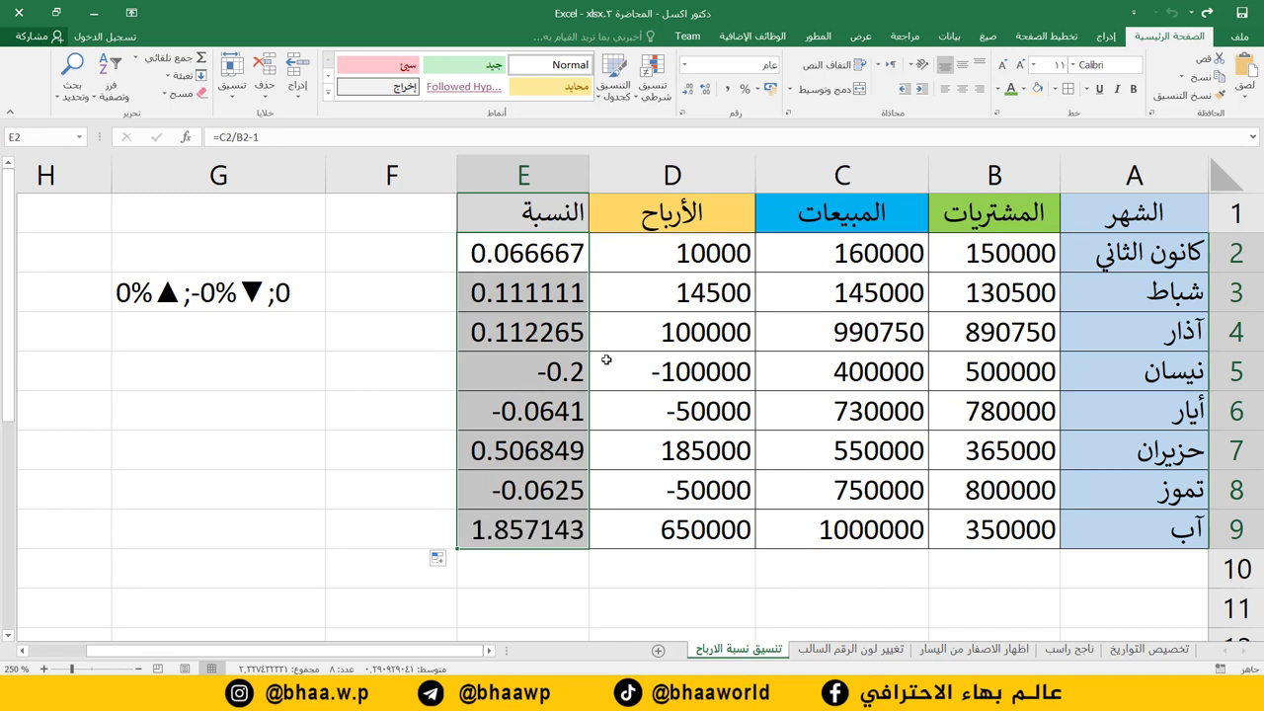
# Format the ratios in E2:E9 as percentages and review the positive and negative values.
pyautogui.moveTo(533, 254); pyautogui.dragTo(528, 530)
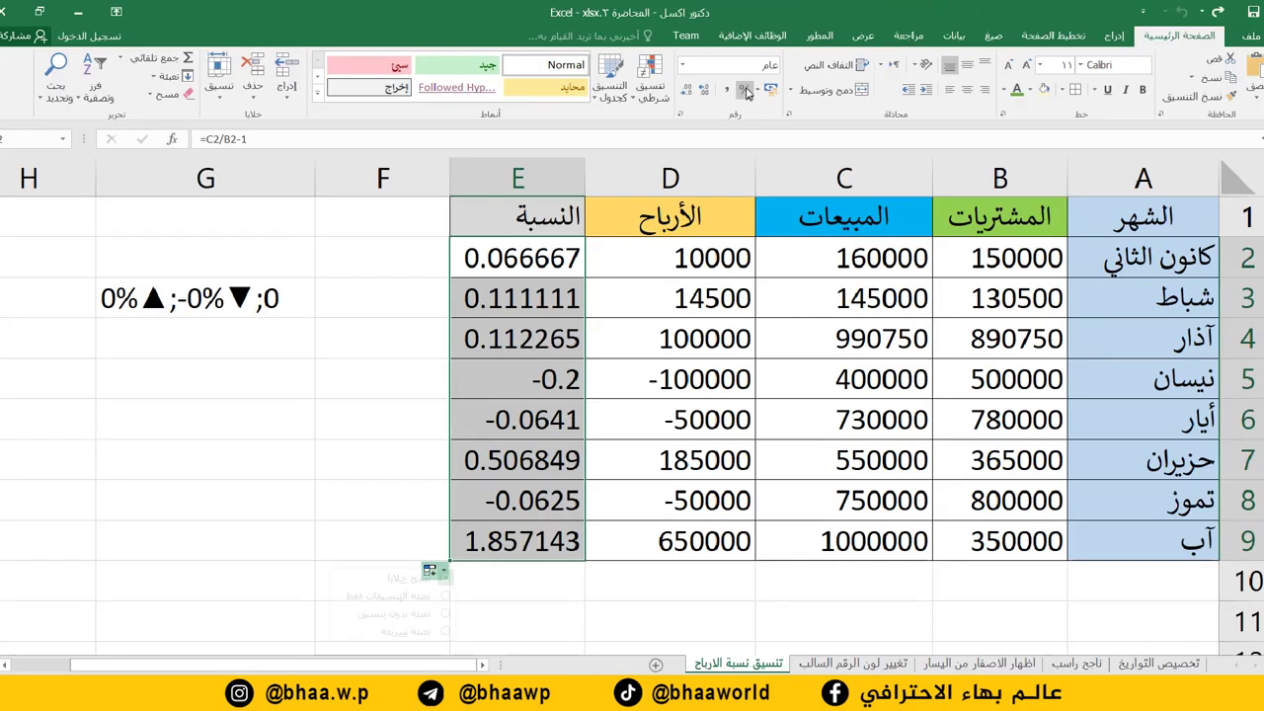
pyautogui.click(748, 92)
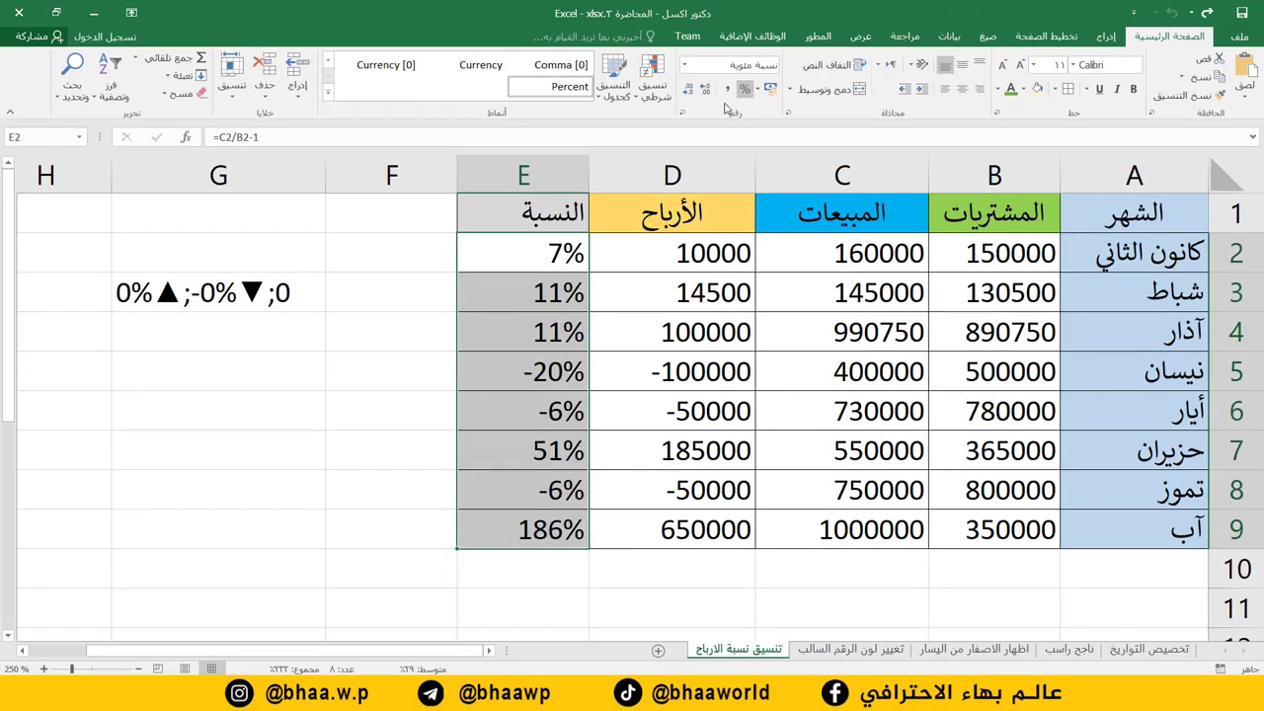
pyautogui.click(360, 429)
pyautogui.moveTo(555, 261); pyautogui.dragTo(555, 494)
pyautogui.click(555, 371)
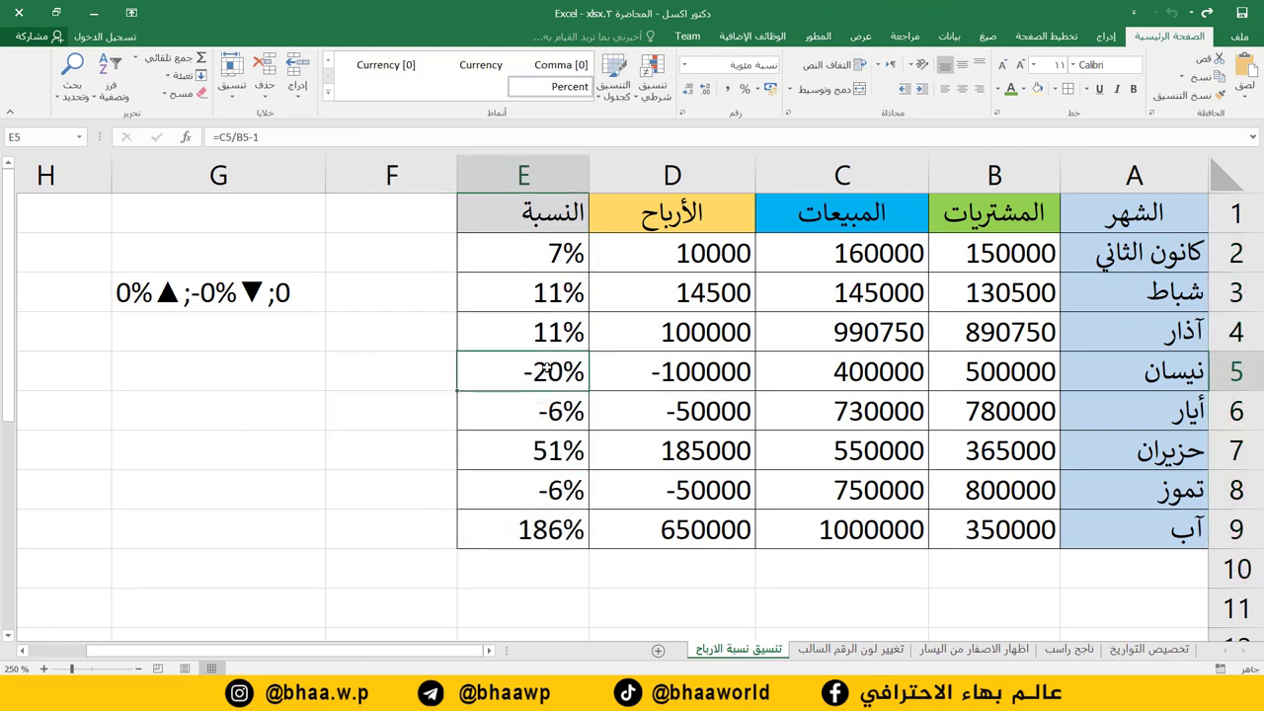
pyautogui.click(542, 411)
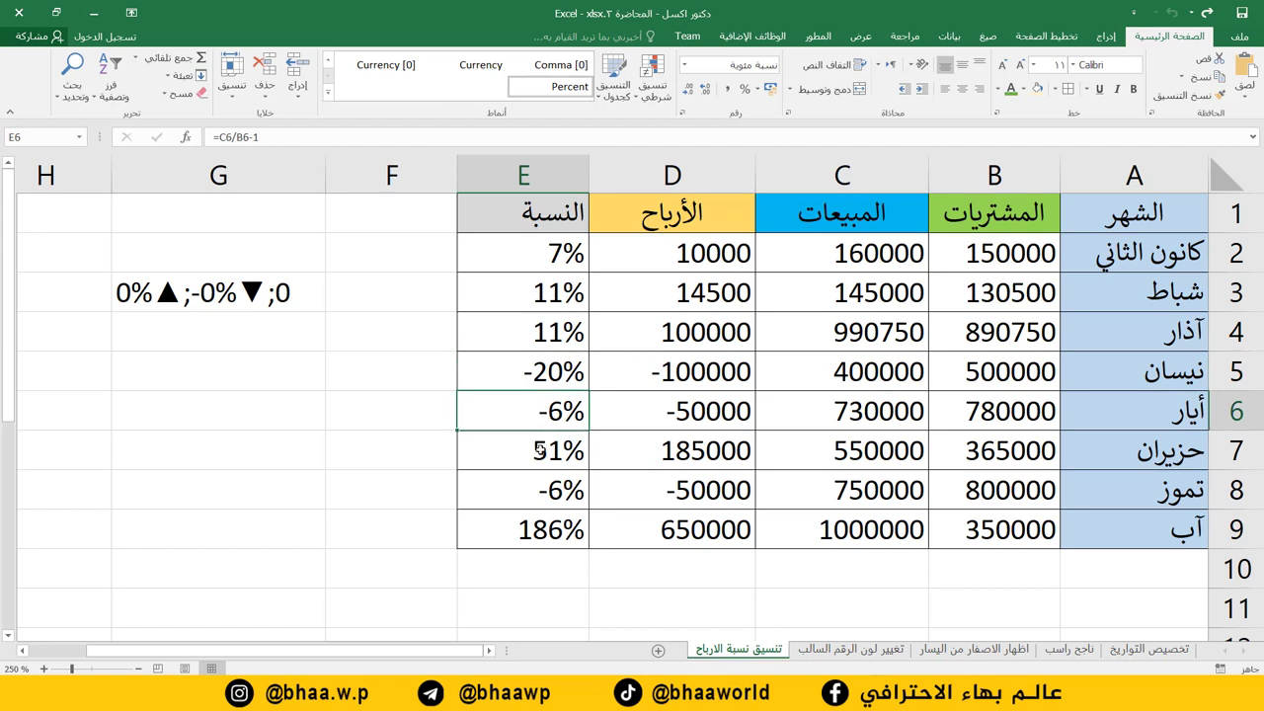
pyautogui.click(541, 491)
pyautogui.click(528, 552)
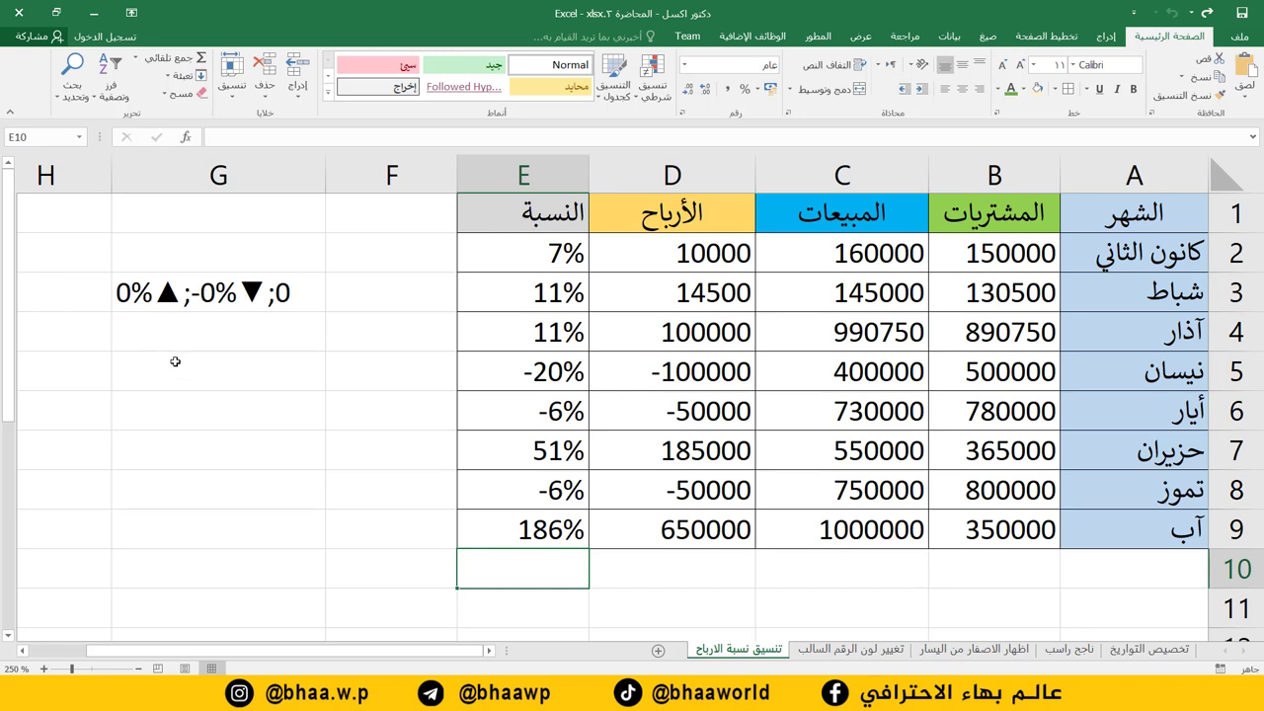
# Open the symbol picker for cell G5 and find the up and down triangles among the Arial geometric shapes.
pyautogui.click(178, 411)
pyautogui.click(177, 370)
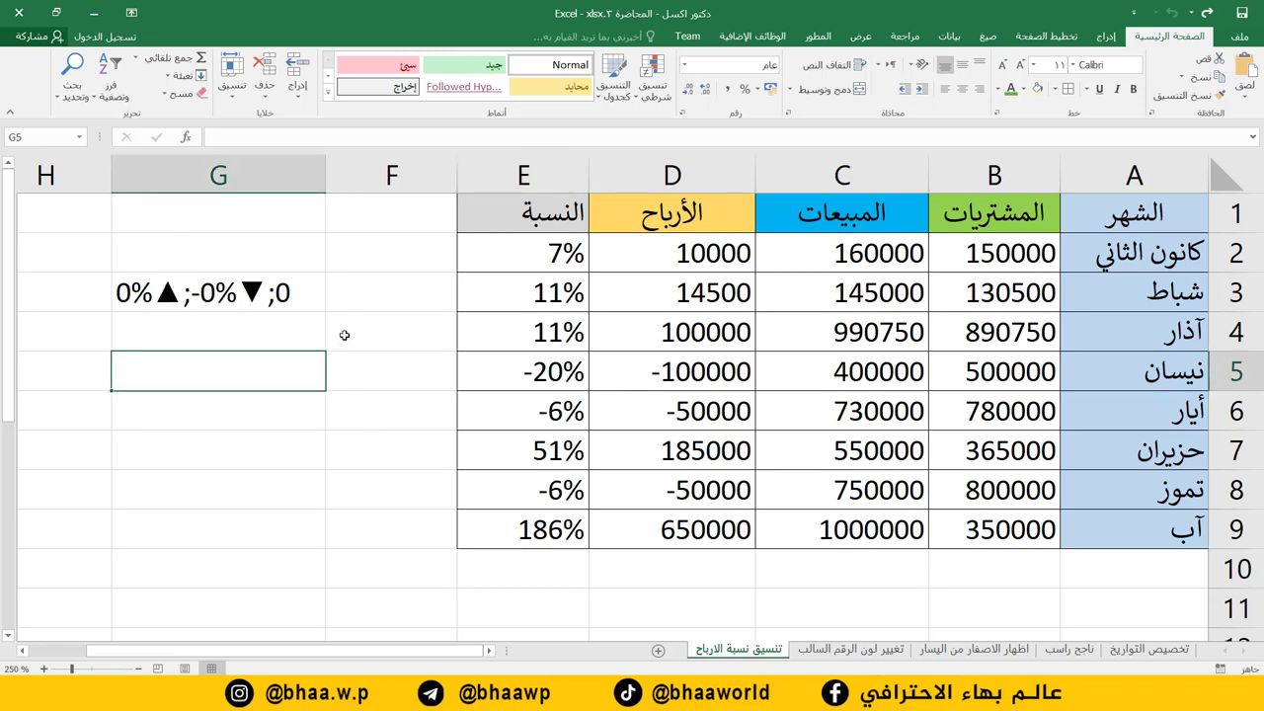
pyautogui.click(1104, 37)
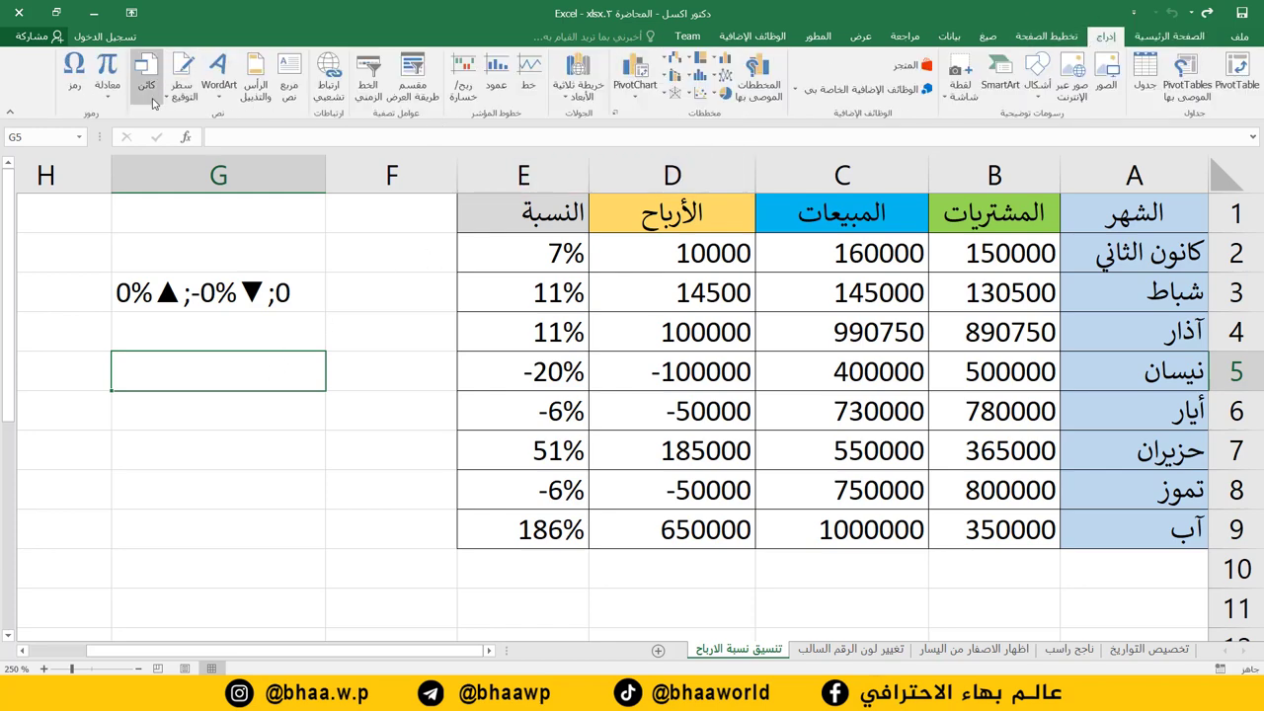
pyautogui.click(74, 74)
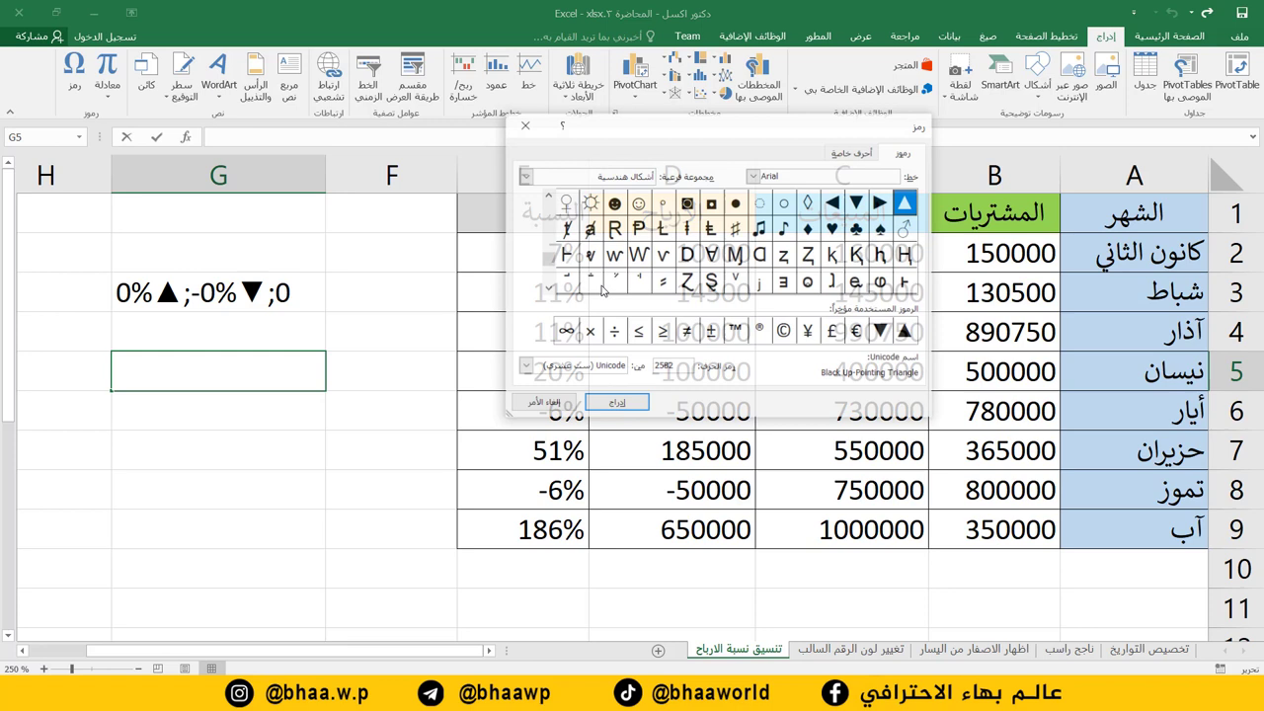
pyautogui.click(755, 176)
pyautogui.click(888, 255)
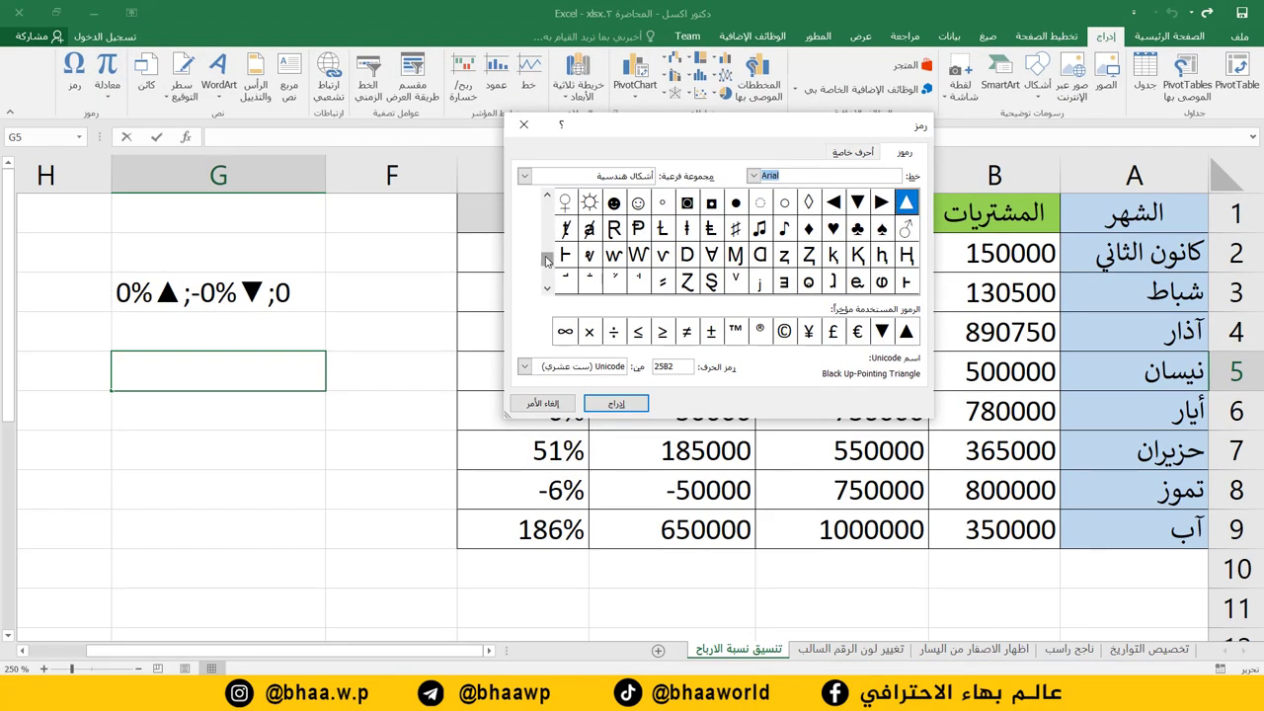
pyautogui.moveTo(546, 260)
pyautogui.mouseDown()
pyautogui.moveTo(546, 288)
pyautogui.moveTo(551, 207)
pyautogui.moveTo(552, 263)
pyautogui.mouseUp()
pyautogui.click(548, 288)
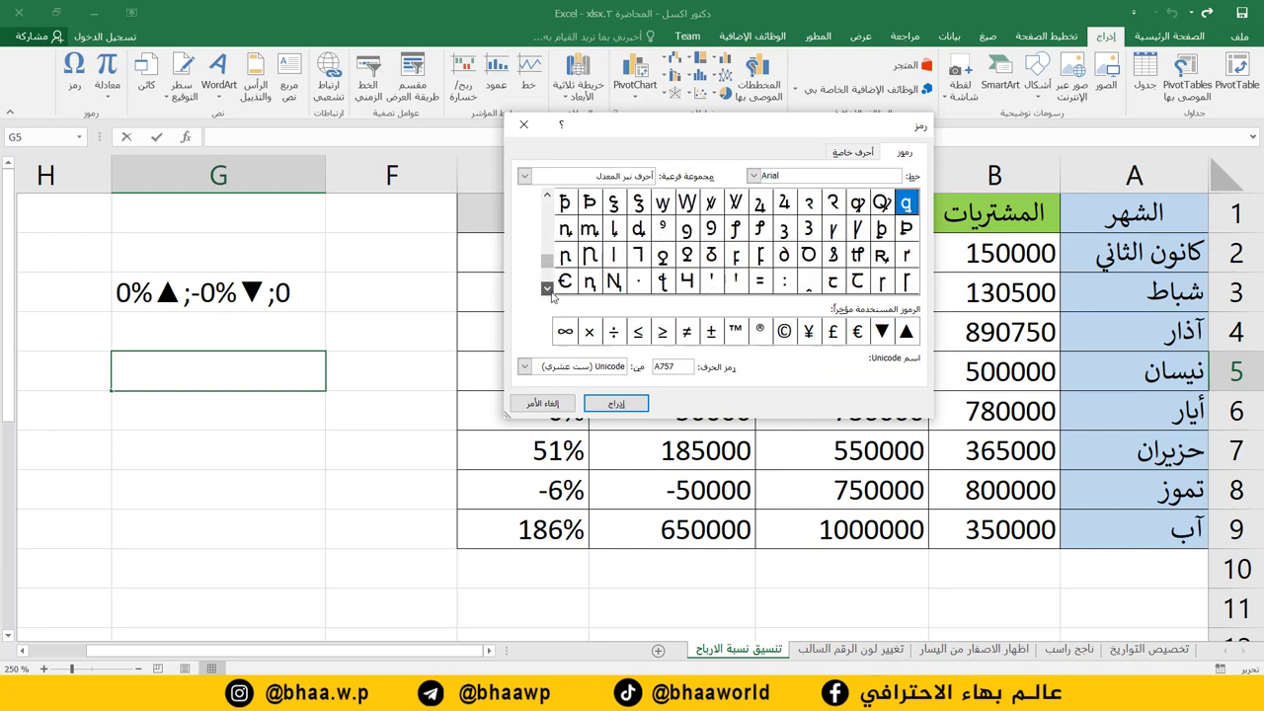
pyautogui.moveTo(549, 290); pyautogui.dragTo(549, 289)
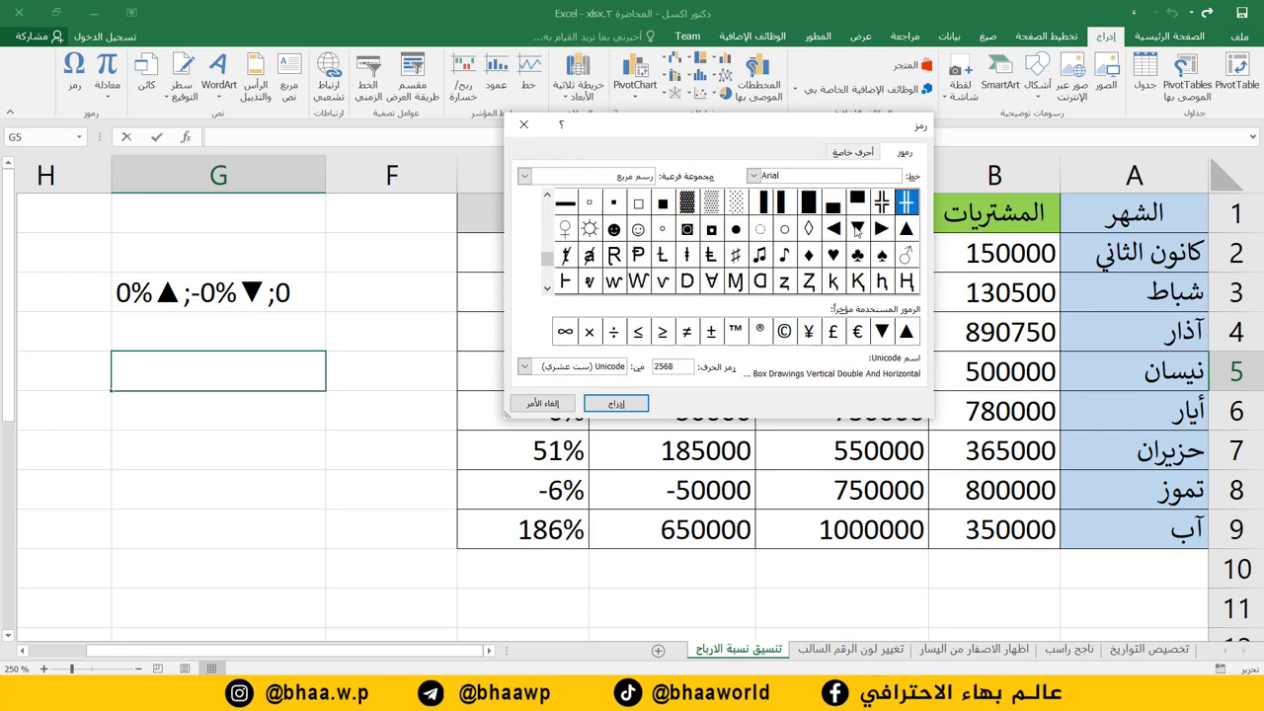
# Insert the Black Up-Pointing Triangle ▲ and Black Down-Pointing Triangle ▼ into G5, and close the symbol picker.
pyautogui.click(859, 229)
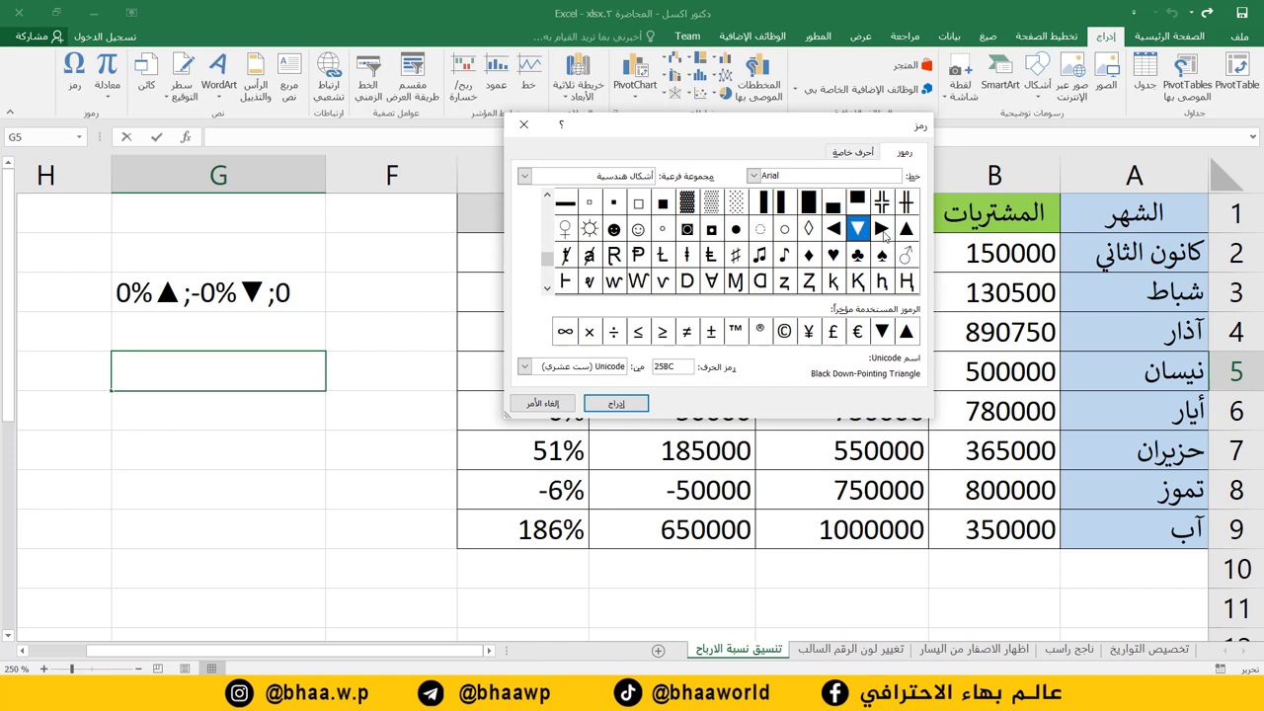
pyautogui.doubleClick(905, 233)
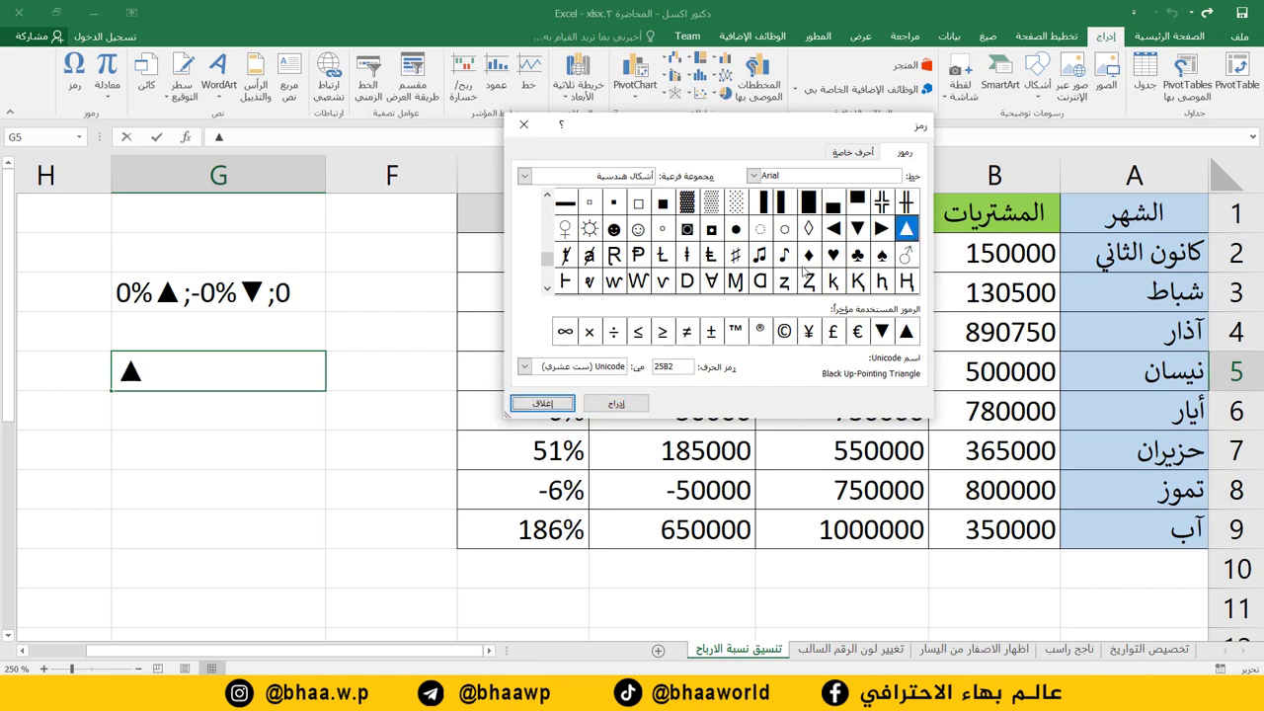
pyautogui.doubleClick(859, 231)
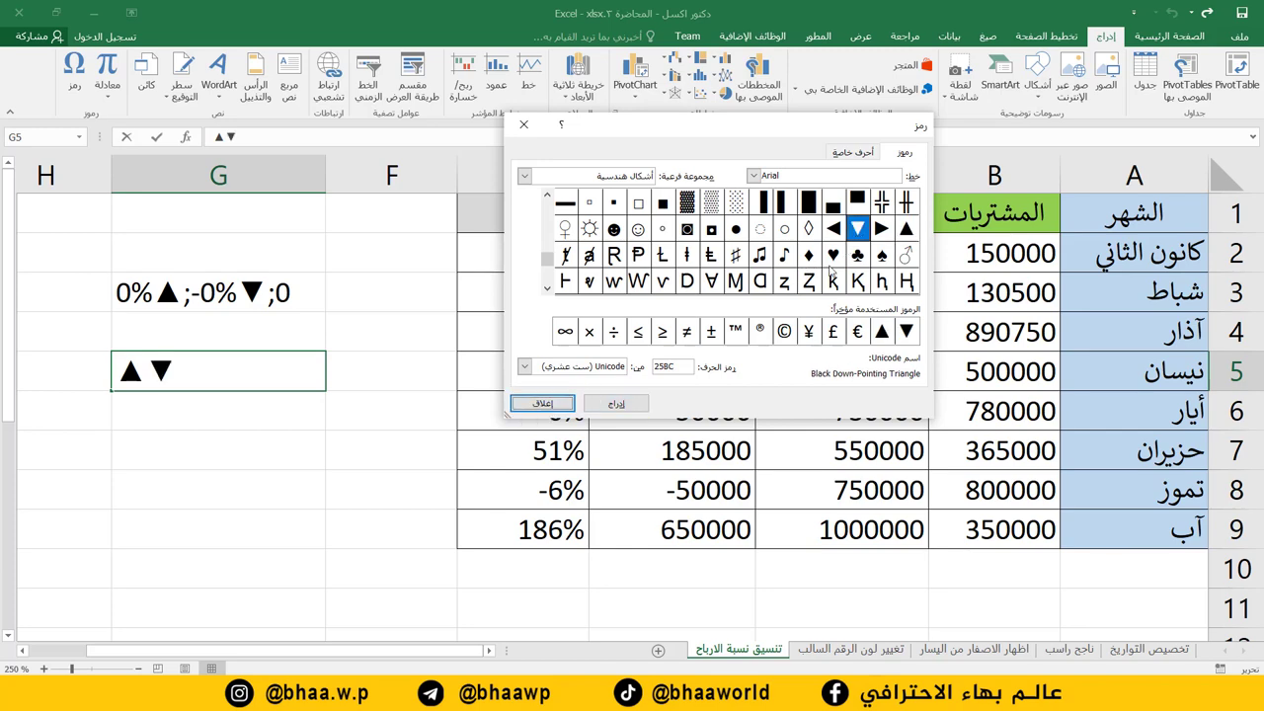
pyautogui.click(546, 407)
pyautogui.click(202, 411)
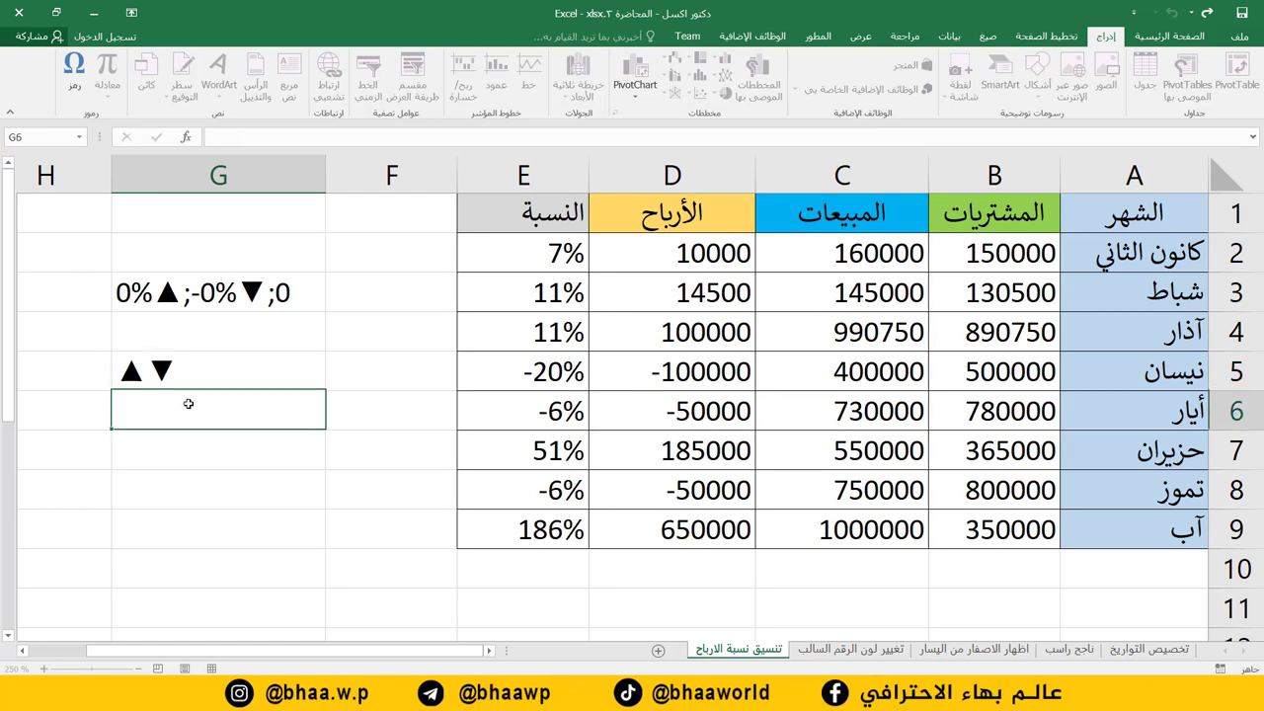
# Copy both triangle symbols ▲▼ from the text inside cell G5 and leave cell editing.
pyautogui.click(164, 372)
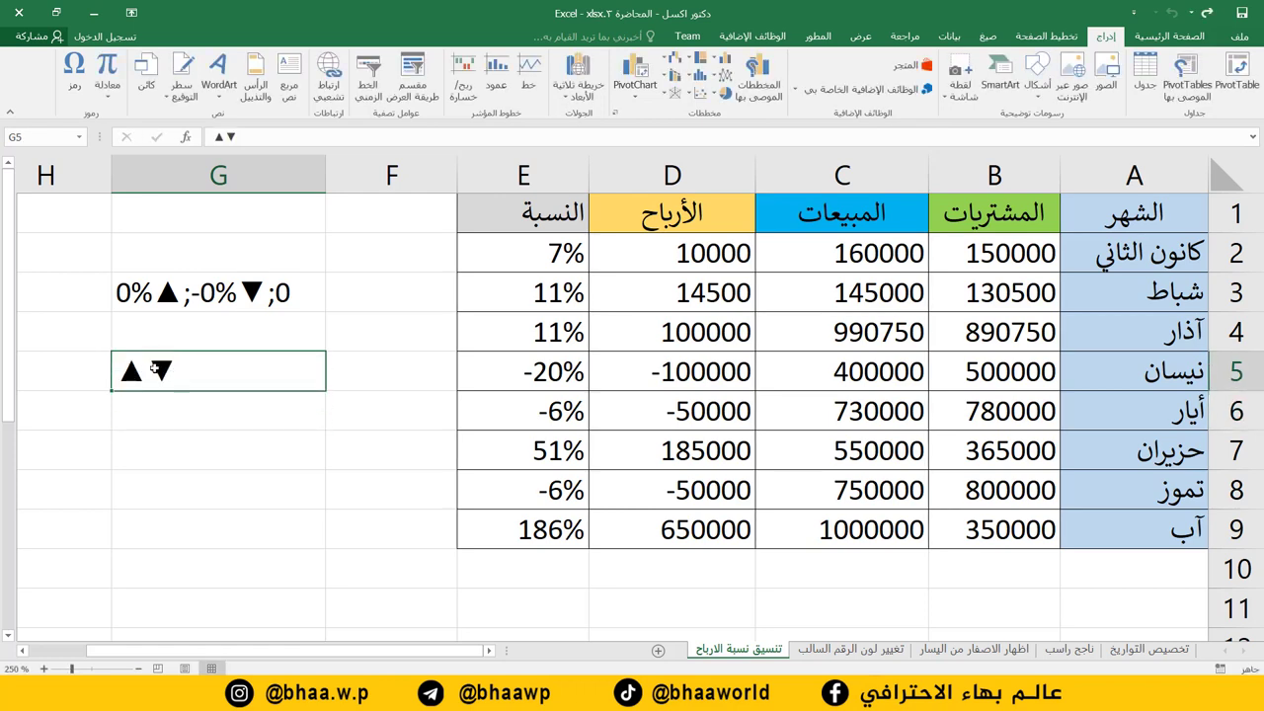
pyautogui.doubleClick(181, 368)
pyautogui.moveTo(181, 368); pyautogui.dragTo(118, 371)
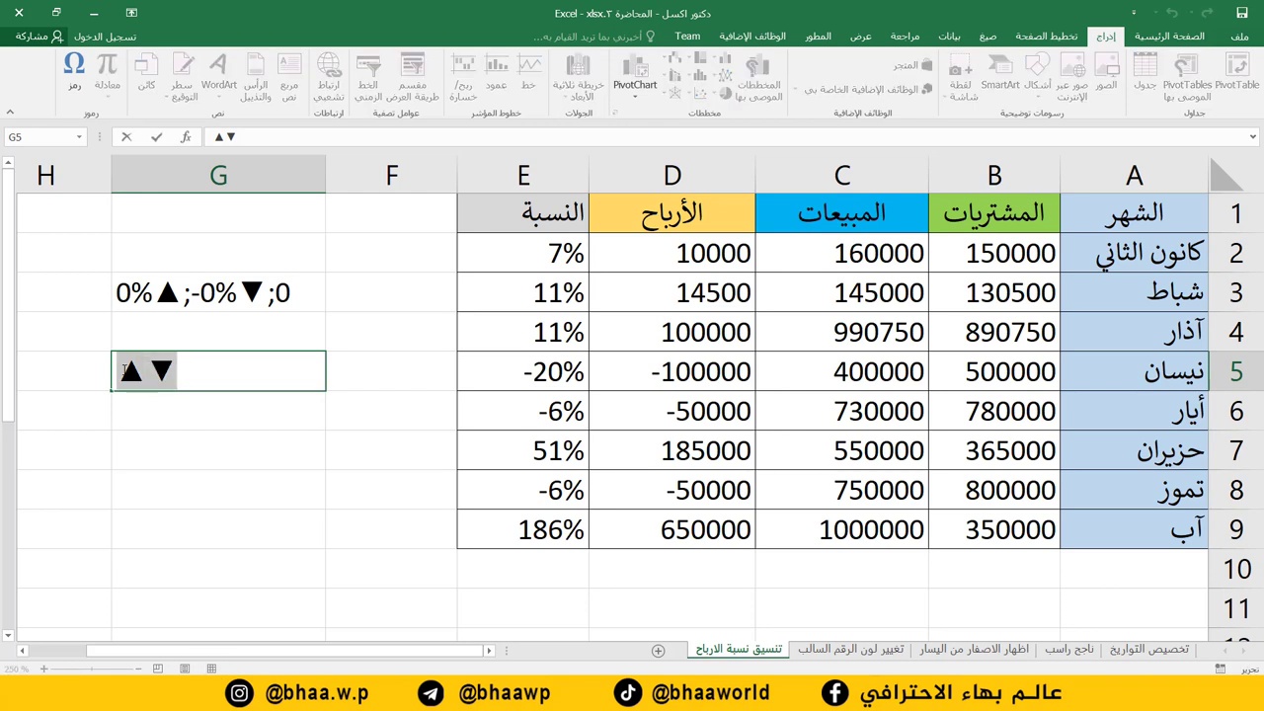
pyautogui.rightClick(153, 367)
pyautogui.click(252, 397)
pyautogui.press('Return')
# Open custom number formatting for the ratios in E2:E9 and place the dialog clear of the sample code in column G.
pyautogui.moveTo(551, 251); pyautogui.dragTo(520, 521)
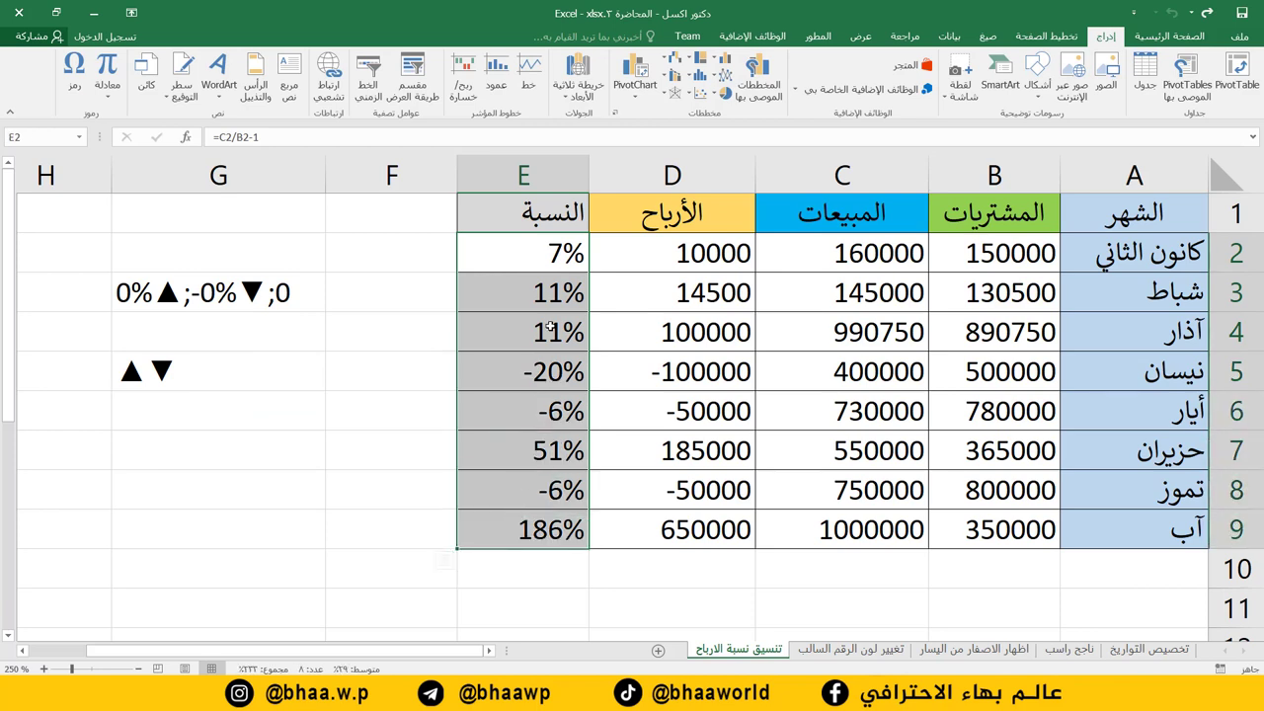
pyautogui.rightClick(556, 296)
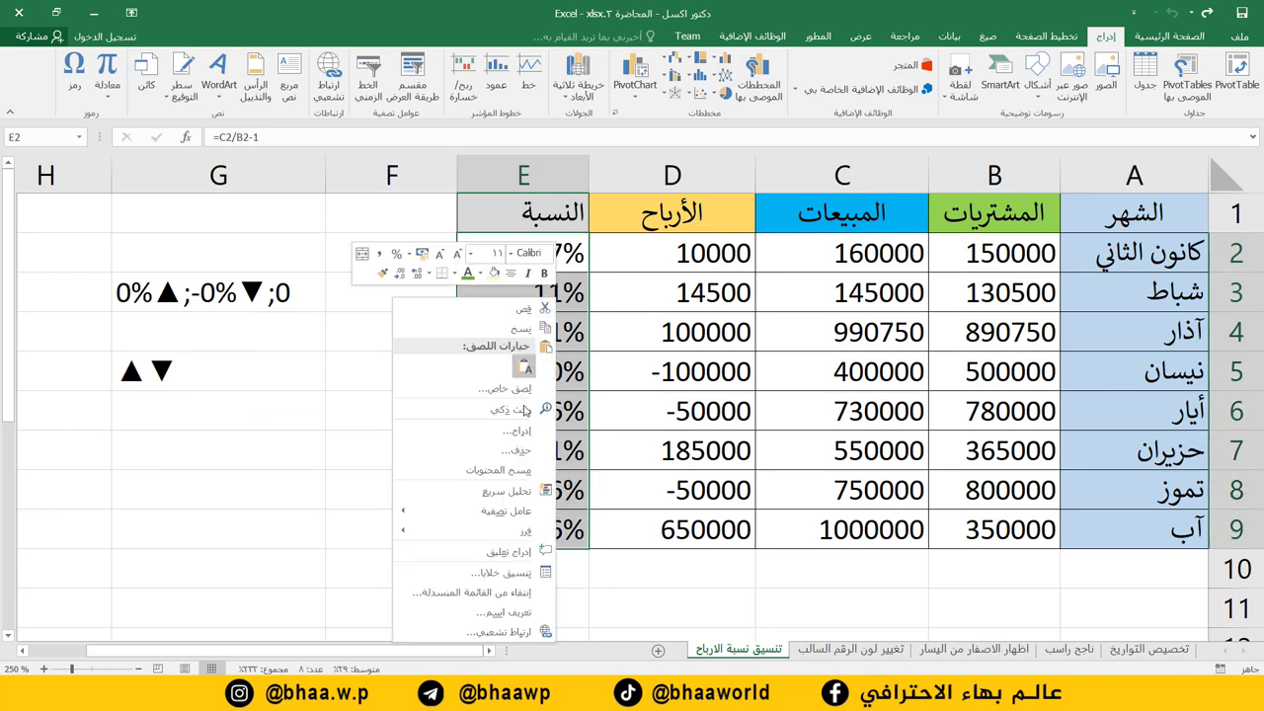
pyautogui.click(511, 573)
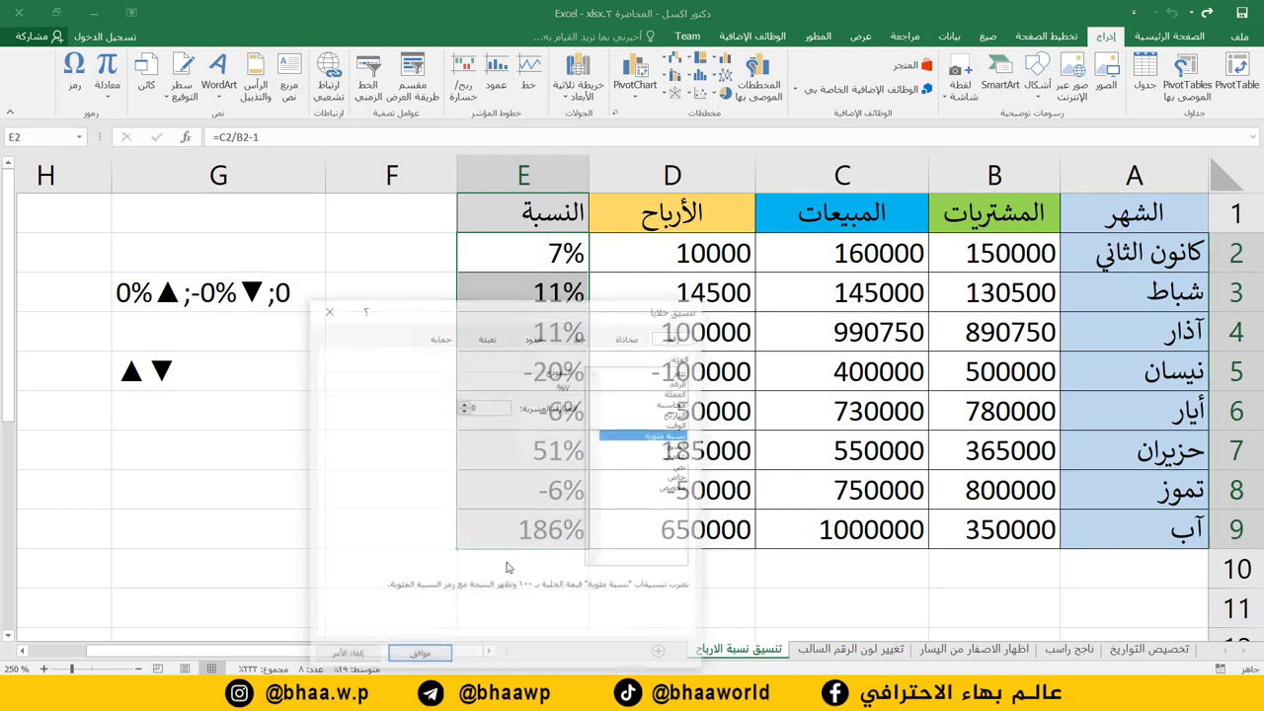
pyautogui.click(667, 488)
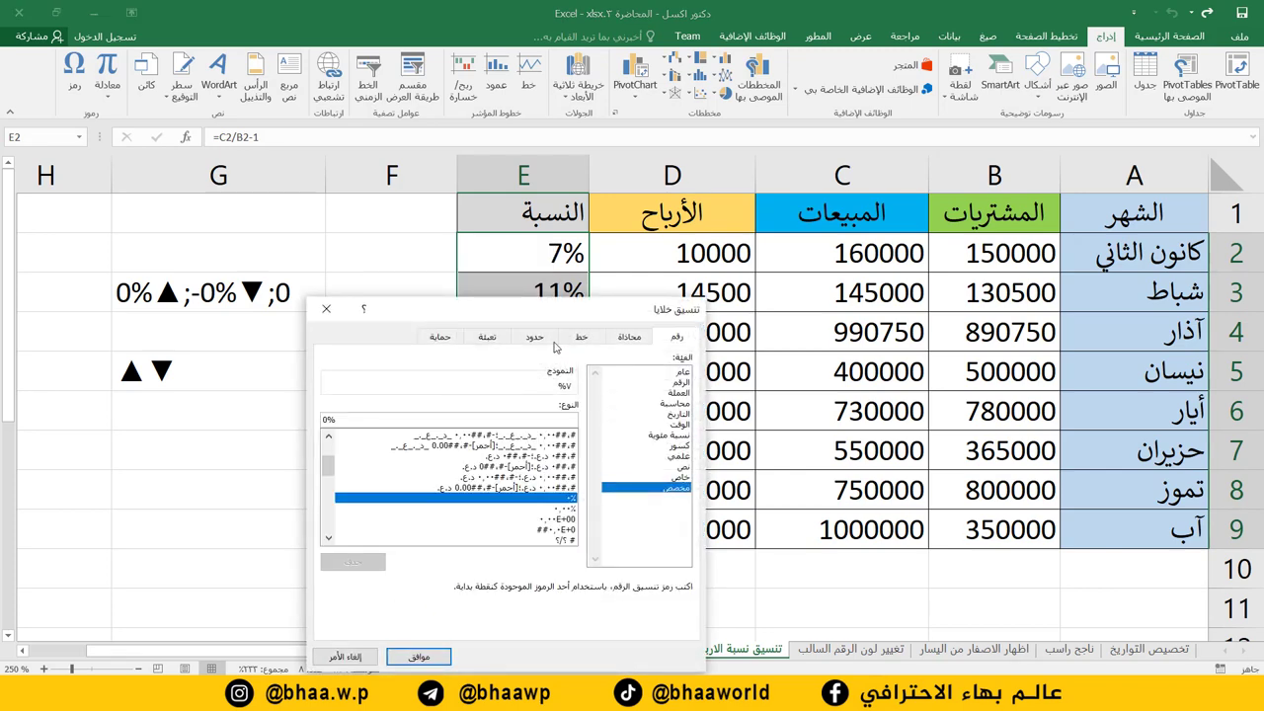
pyautogui.moveTo(534, 311); pyautogui.dragTo(713, 264)
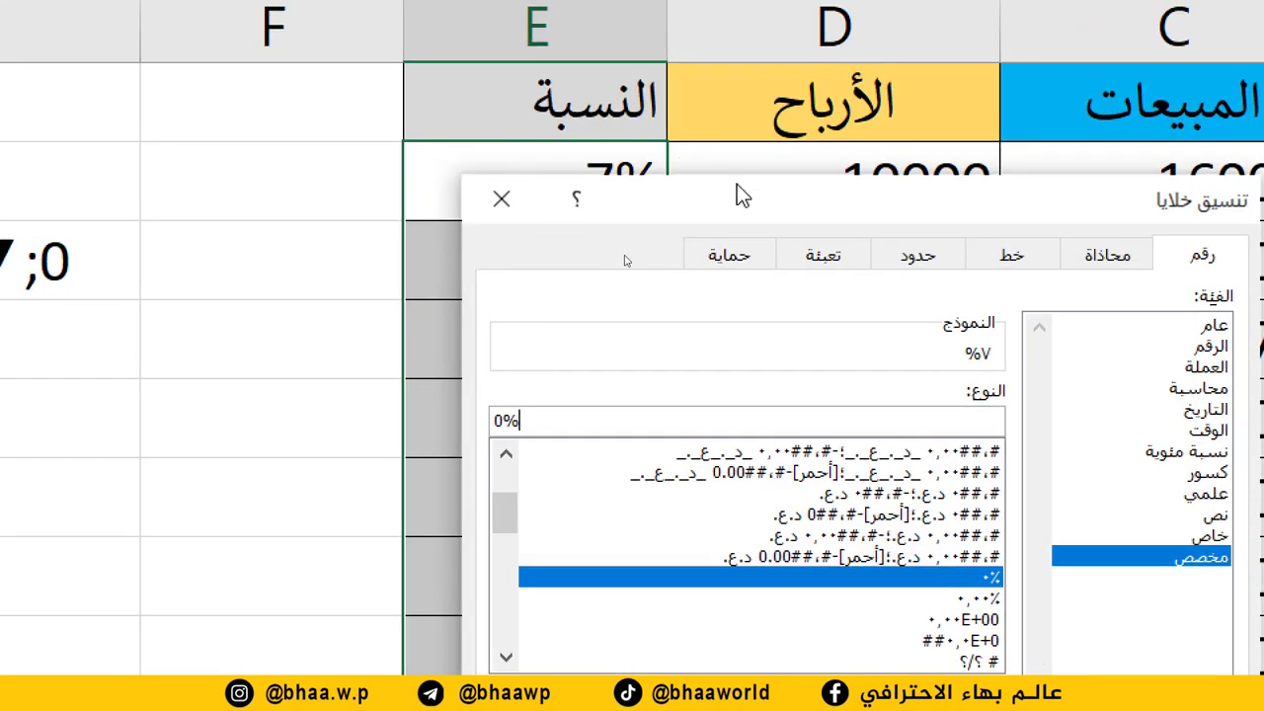
pyautogui.moveTo(626, 260); pyautogui.dragTo(541, 268)
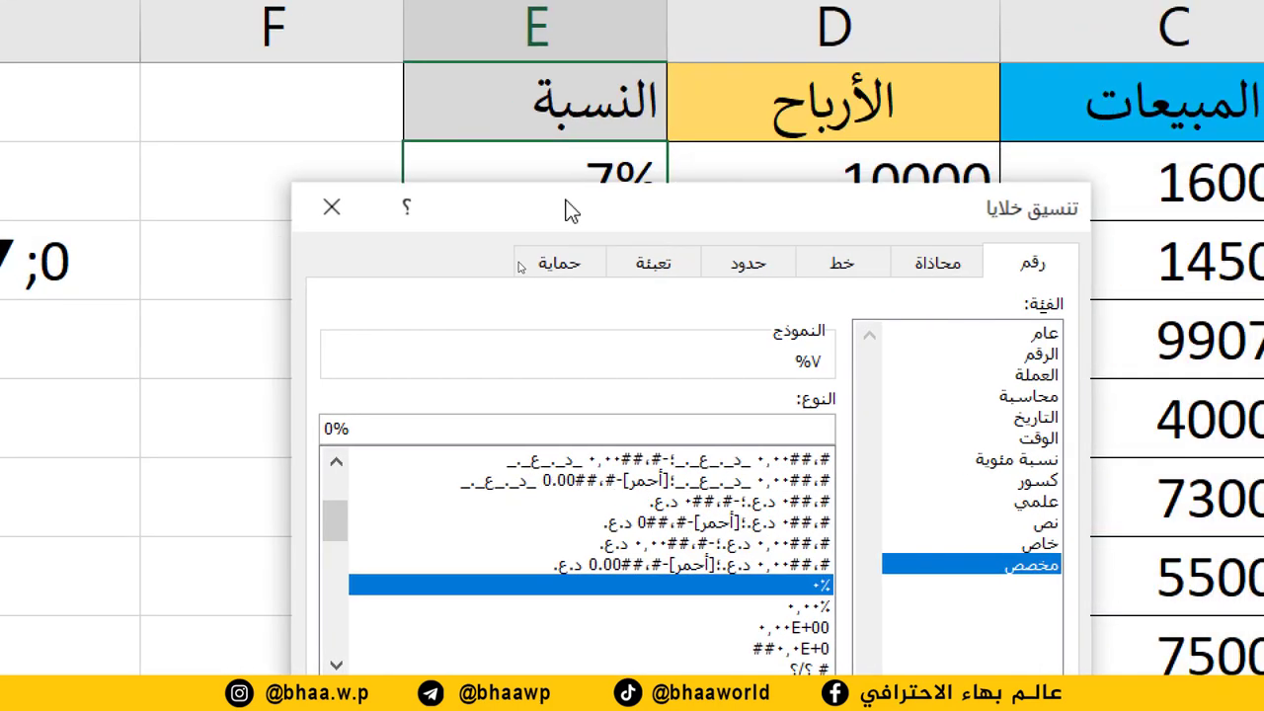
pyautogui.moveTo(571, 211); pyautogui.dragTo(525, 201)
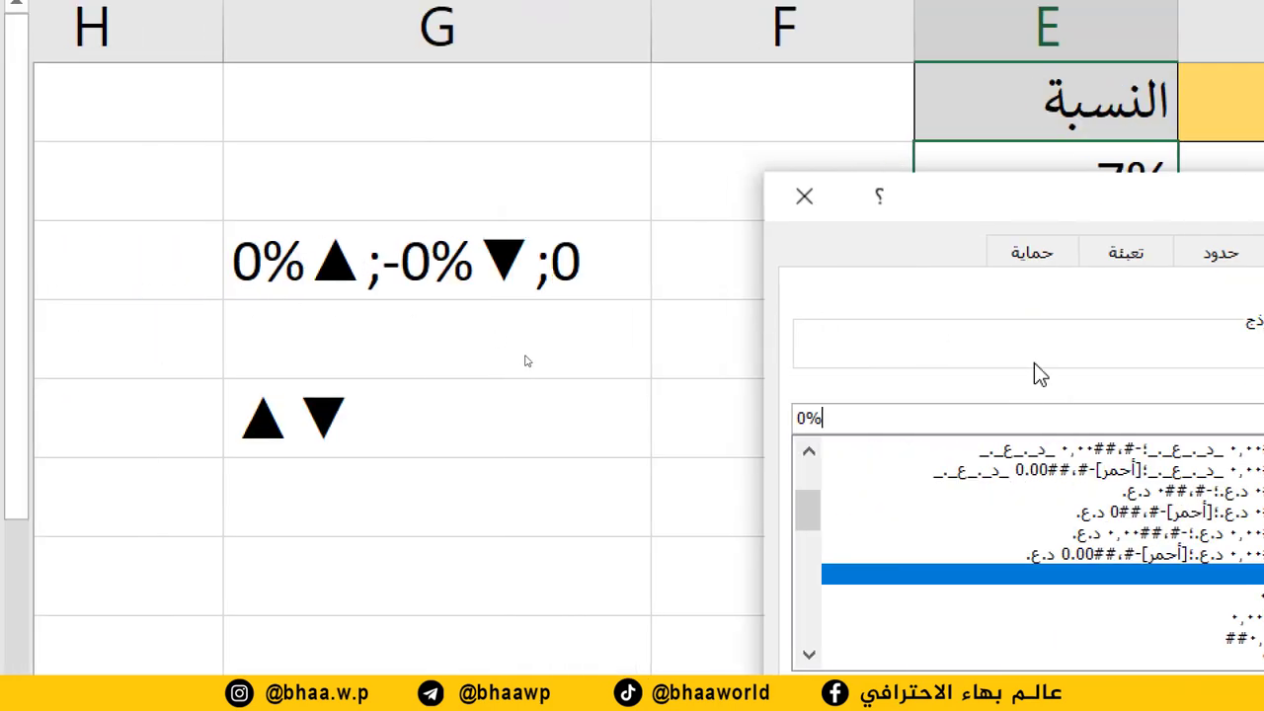
# Build the format code 0%▲;-0%▼;0 from the copied triangles, keeping only the matching triangle in each section.
pyautogui.rightClick(846, 415)
pyautogui.click(814, 501)
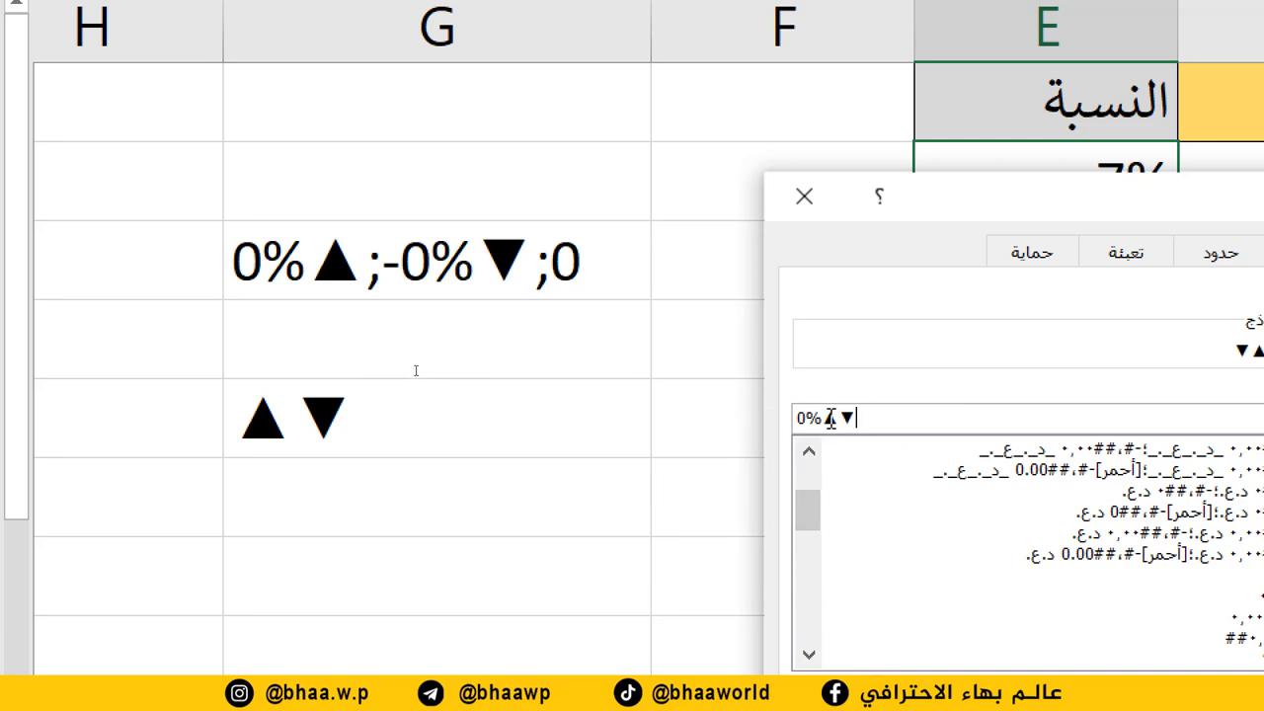
pyautogui.moveTo(838, 416); pyautogui.dragTo(849, 417)
pyautogui.press('BackSpace')
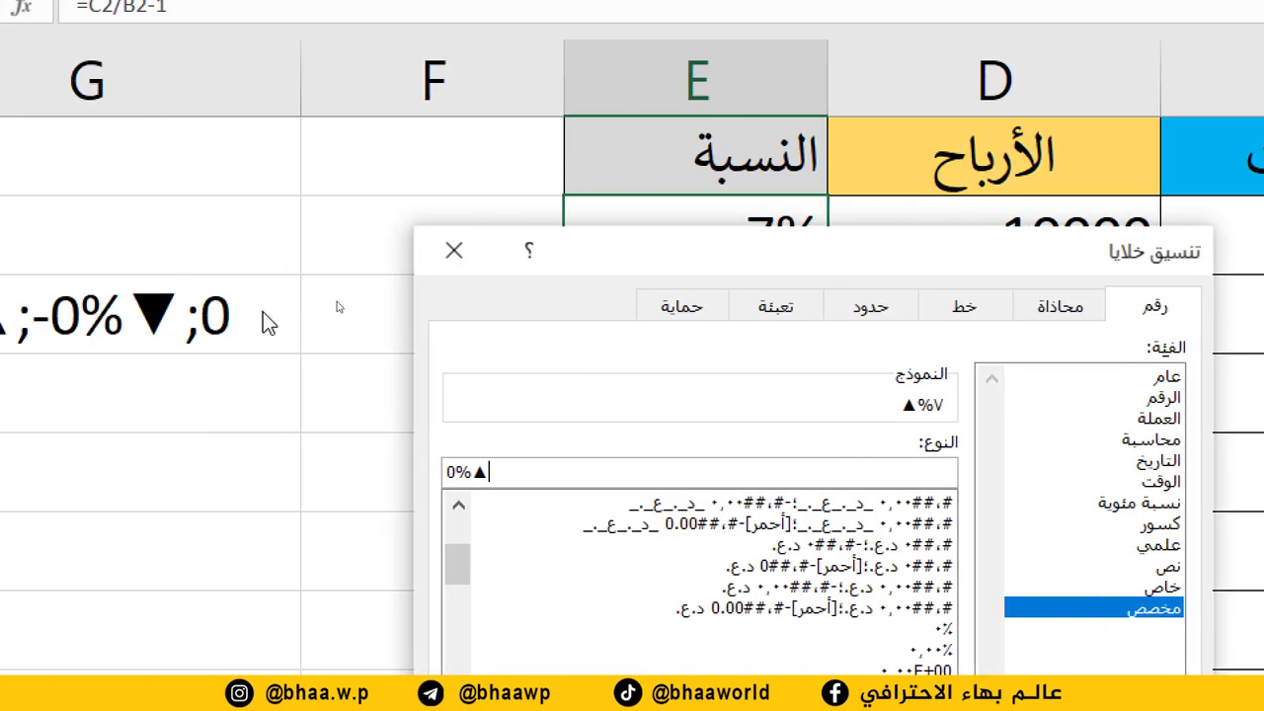
pyautogui.write(';')
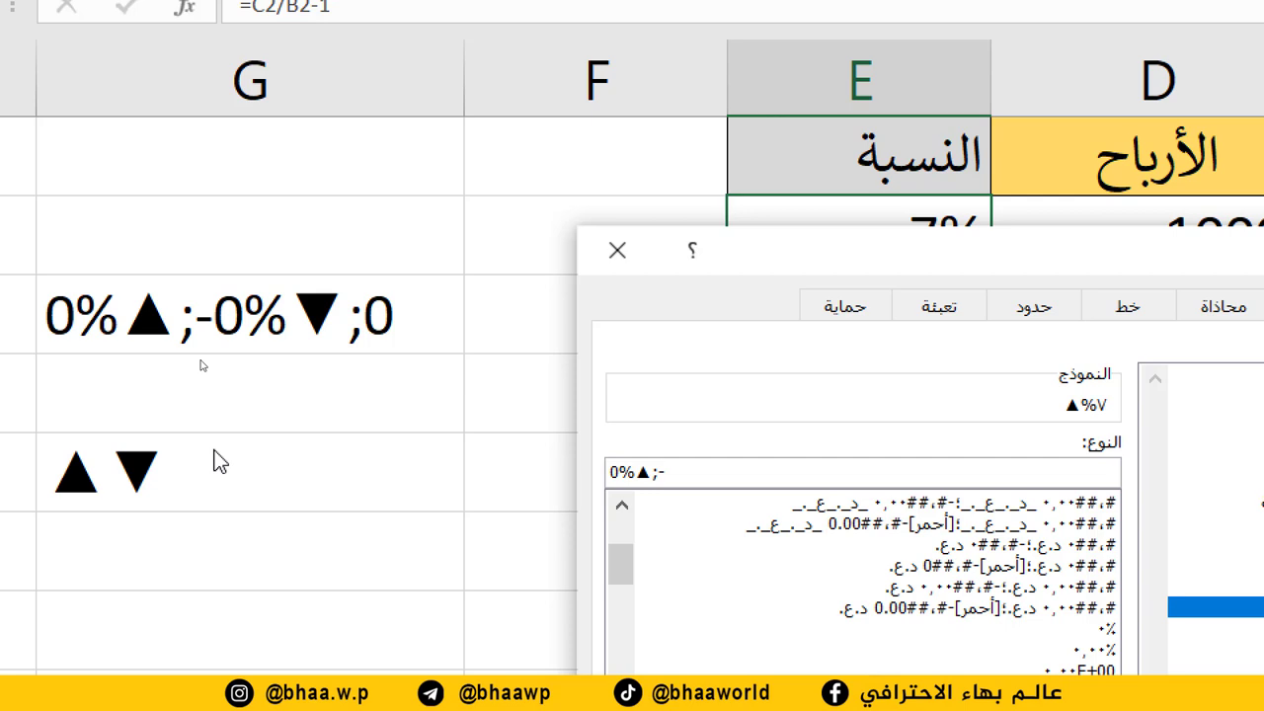
pyautogui.write('-0%')
pyautogui.hotkey('ctrl', 'v')
pyautogui.write(';0')
# Add empty square brackets [] in front of both the positive and the negative section of the format code.
pyautogui.write('[]')
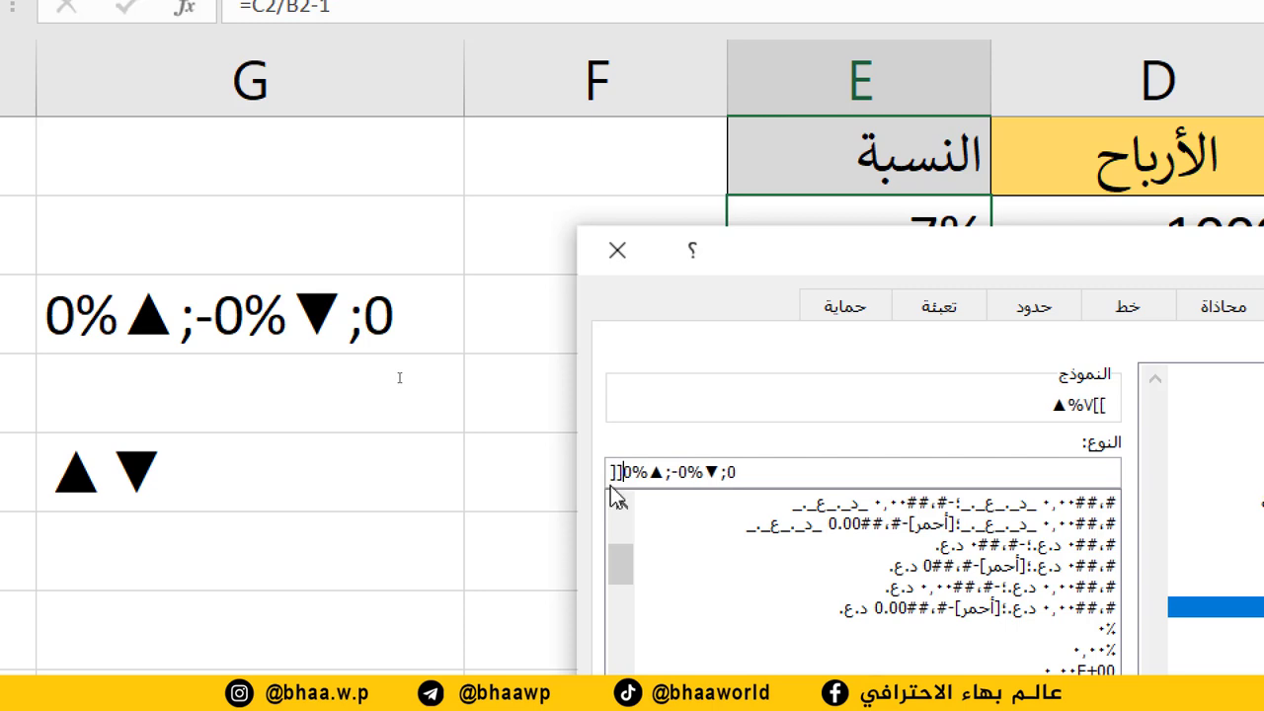
pyautogui.press('BackSpace')
pyautogui.press('BackSpace')
pyautogui.write('[]')
pyautogui.click(676, 472)
pyautogui.write('[]')
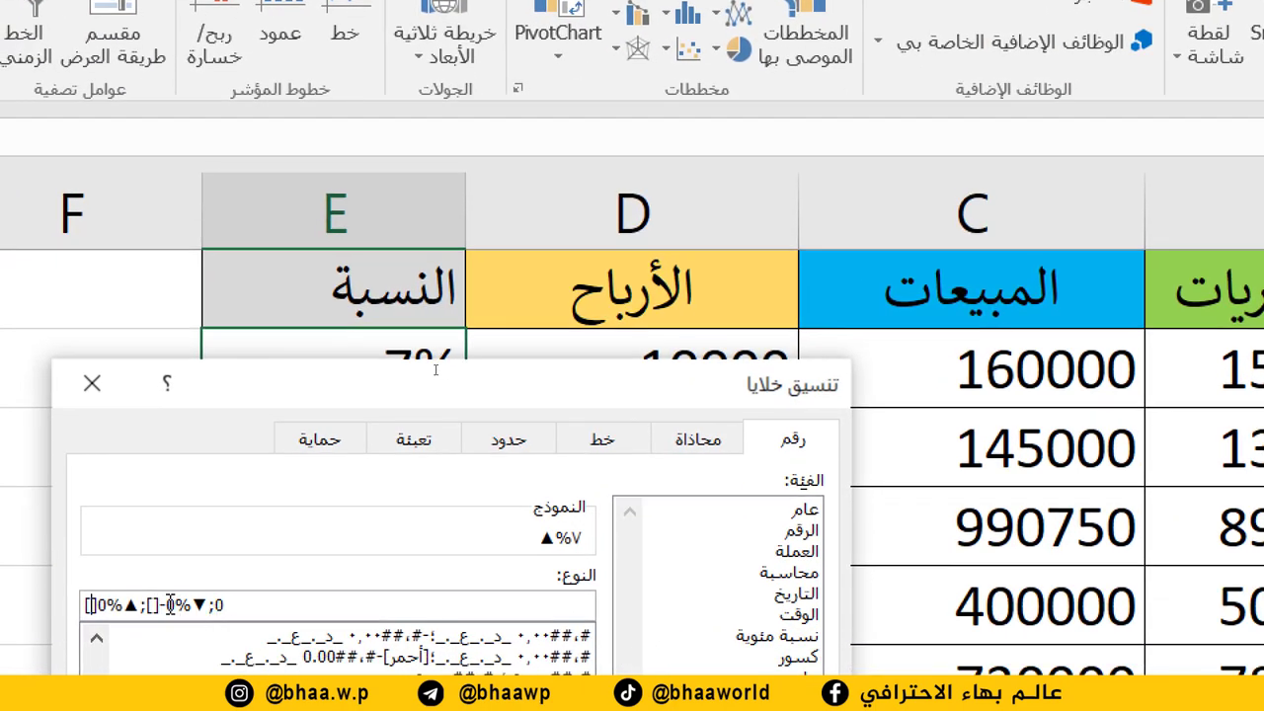
# Enter the color name اخضر in the brackets of the positive section, using the Arabic keyboard layout.
pyautogui.click(153, 605)
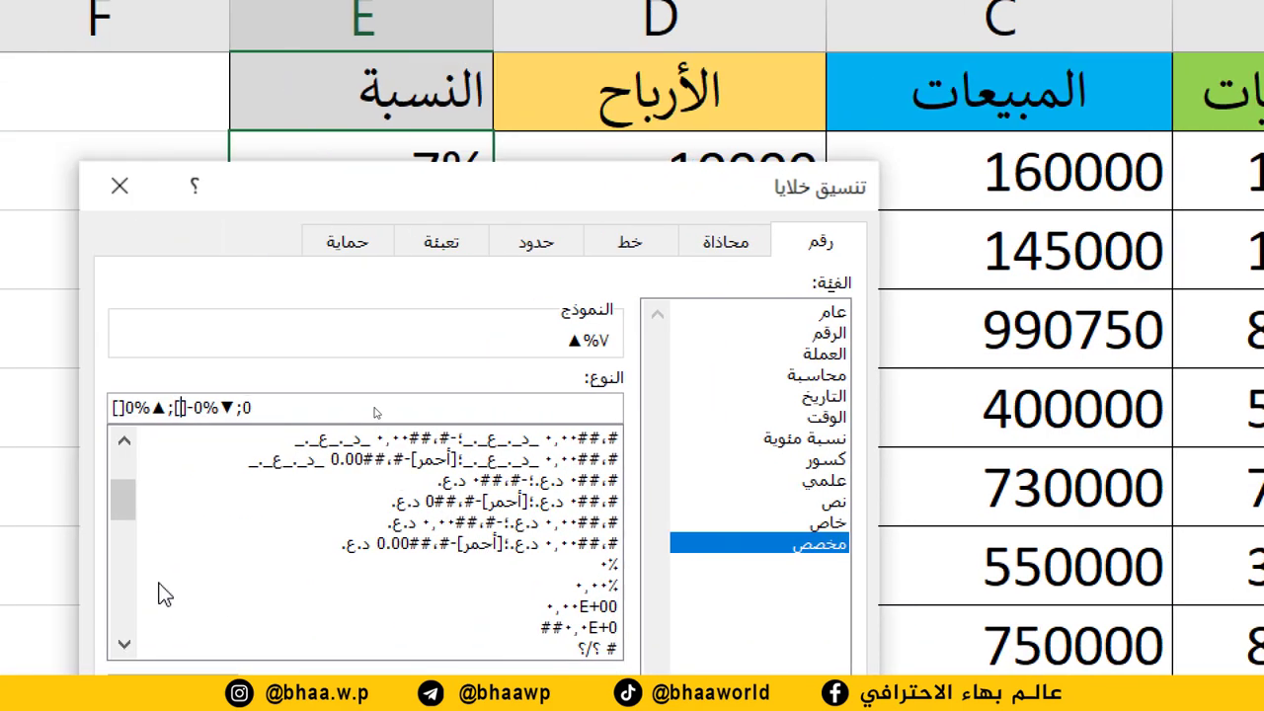
pyautogui.click(261, 406)
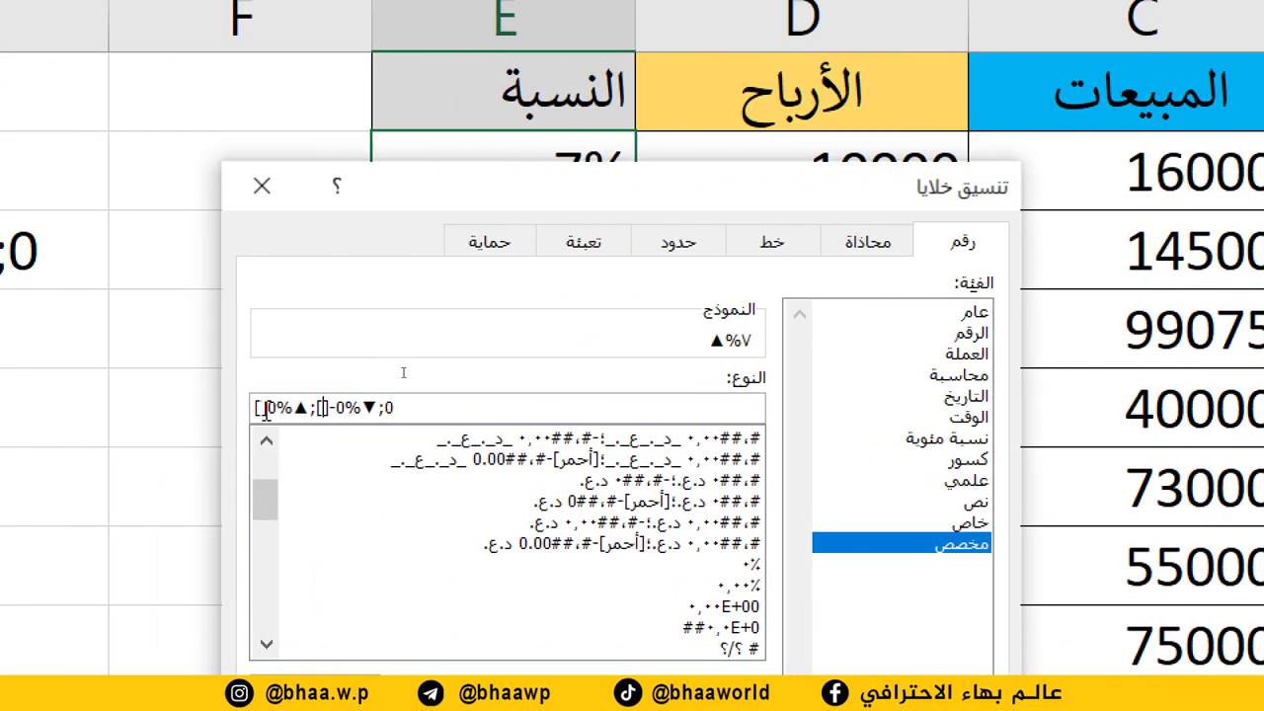
pyautogui.write('h')
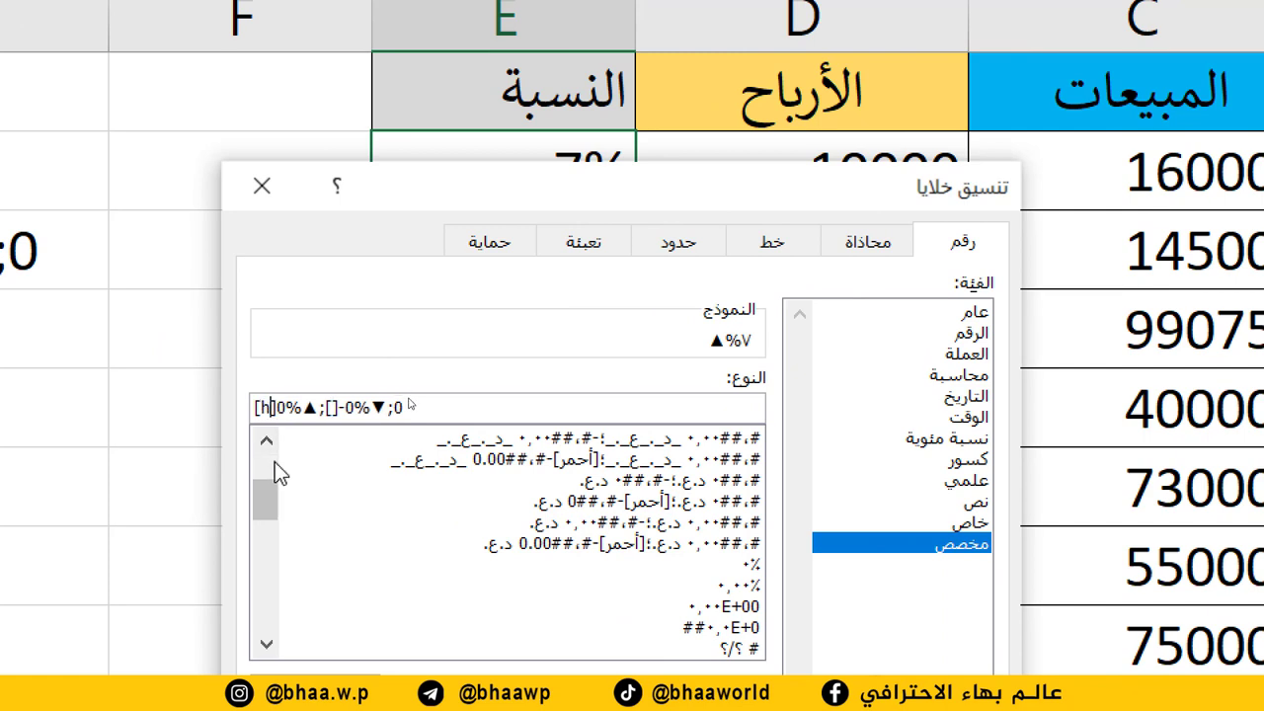
pyautogui.press('BackSpace')
pyautogui.hotkey('ctrl', 'shift')
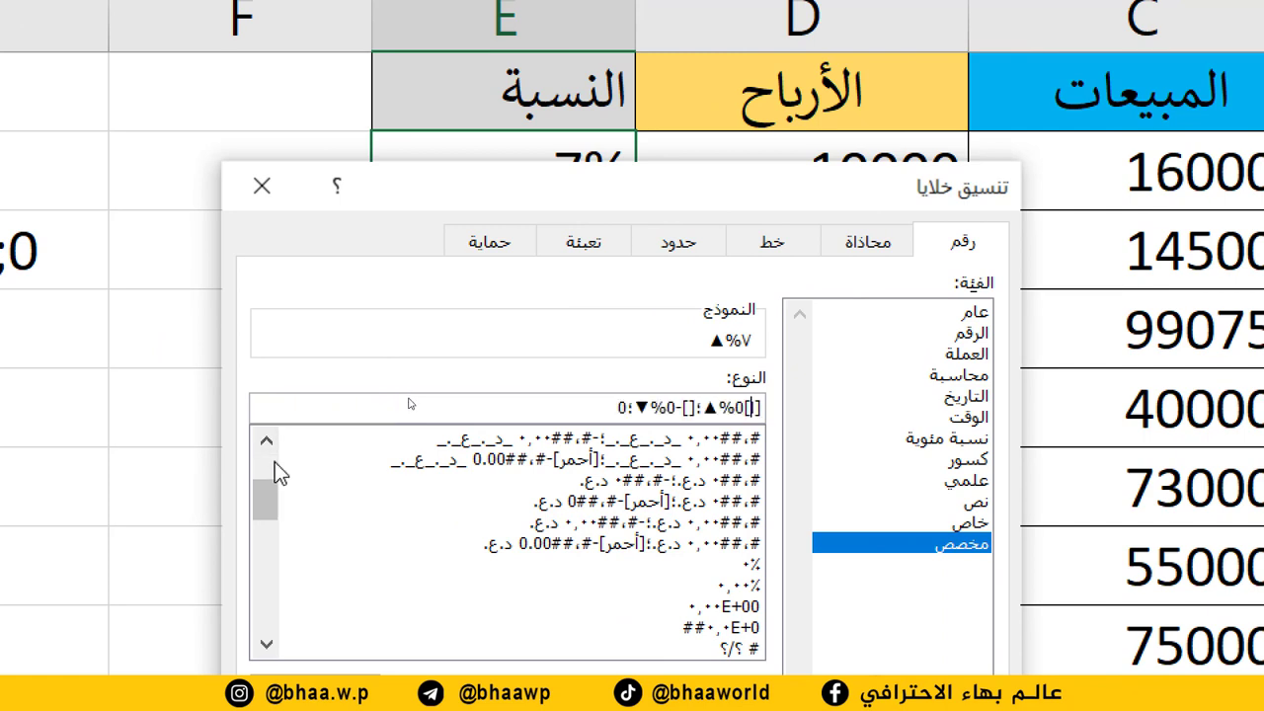
pyautogui.write('اخضر')
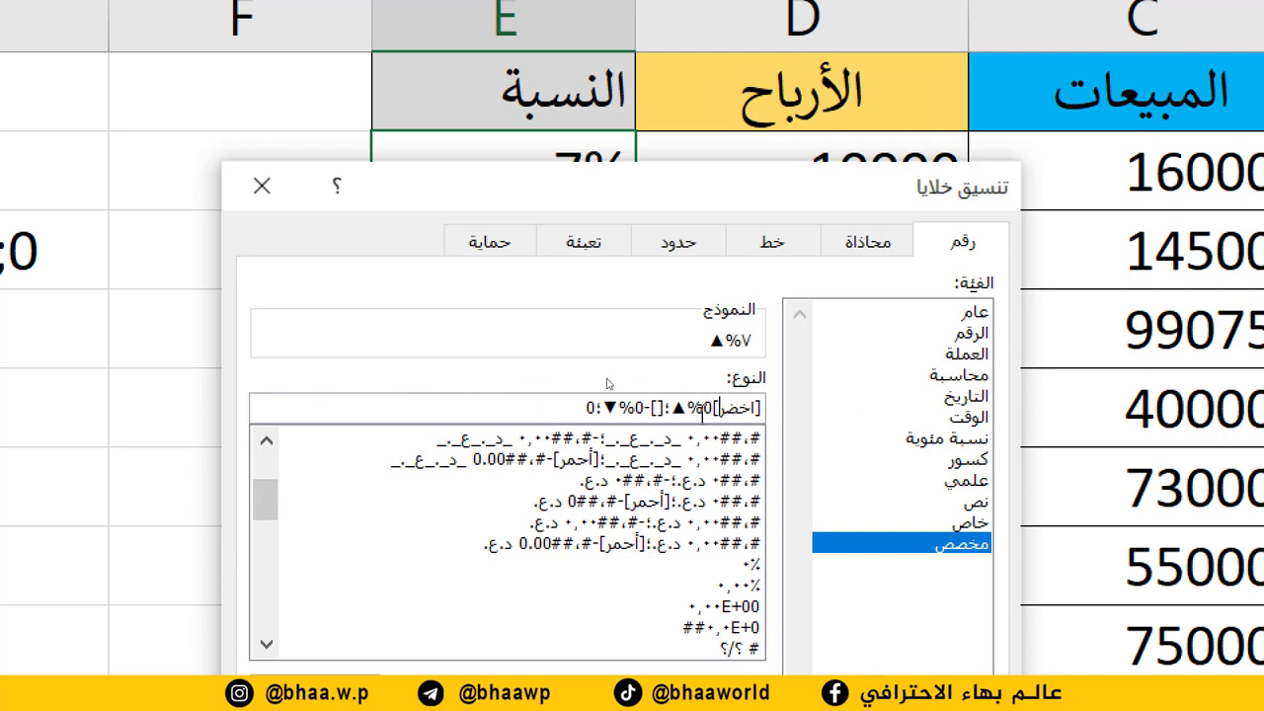
# Enter the color name احمر in the negative section's brackets, apply the format to E2:E9 and review the ratios.
pyautogui.click(657, 407)
pyautogui.write('احمر')
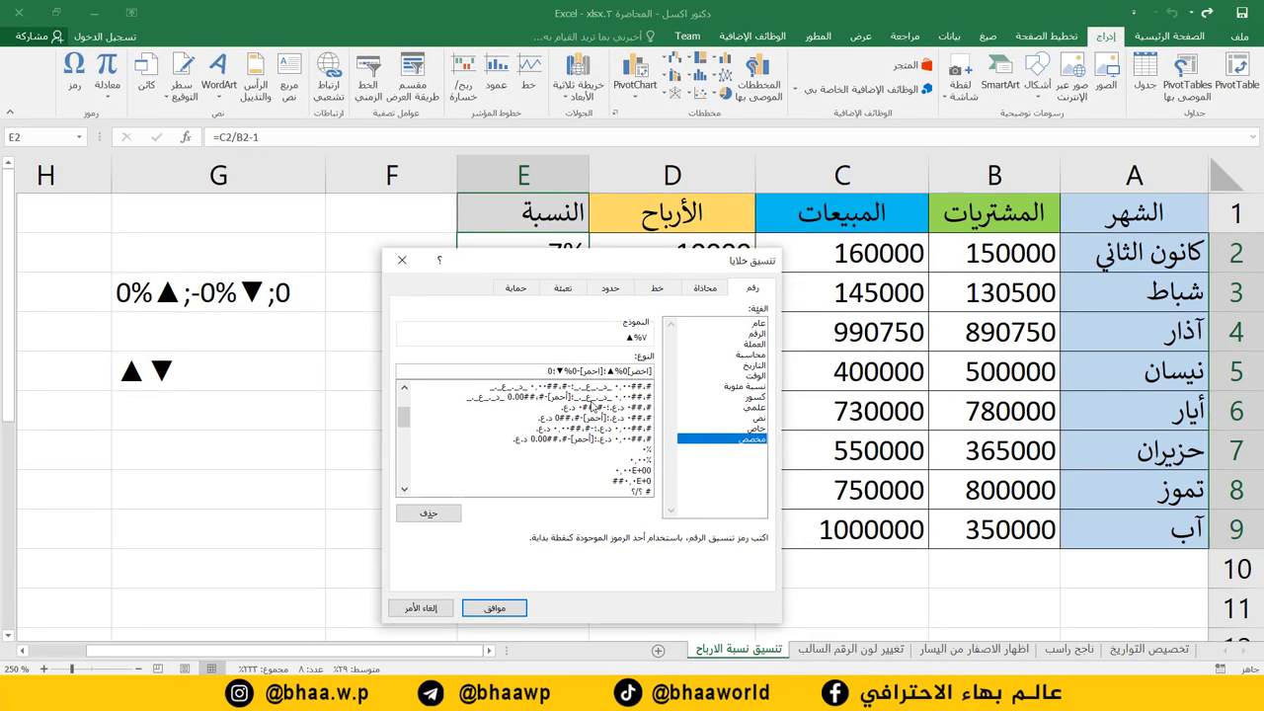
pyautogui.click(509, 611)
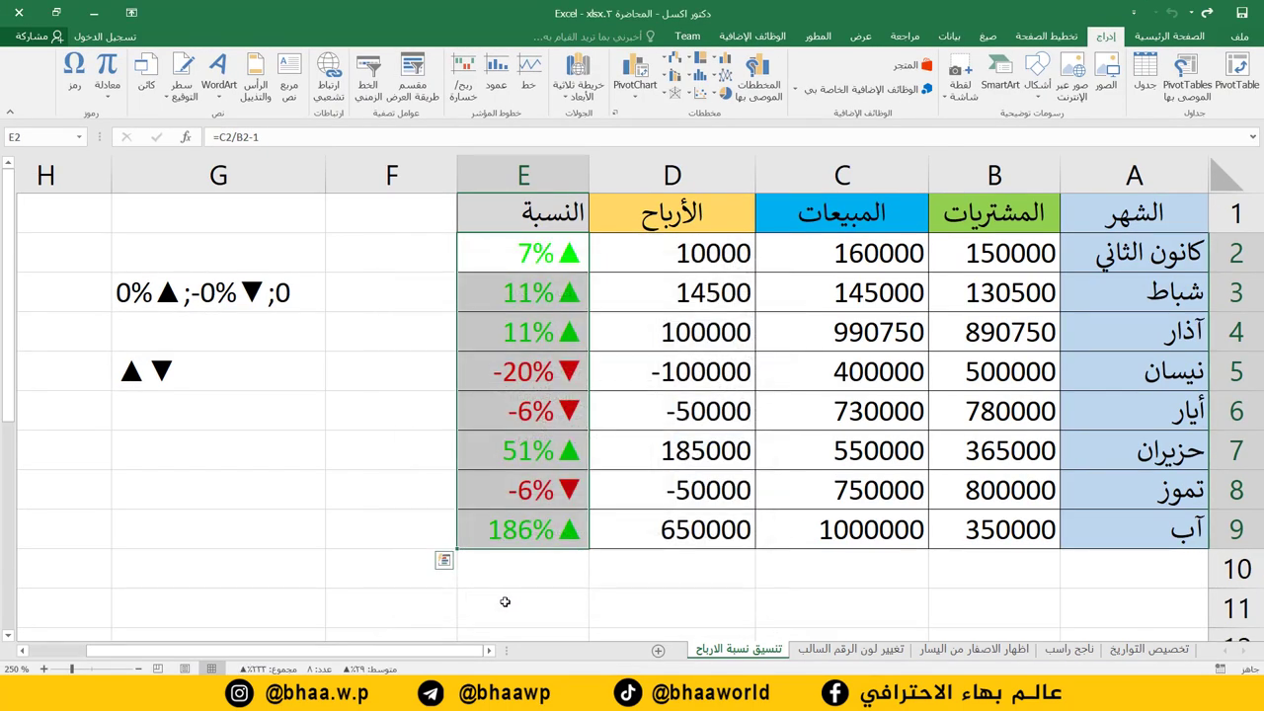
pyautogui.moveTo(523, 254); pyautogui.dragTo(528, 333)
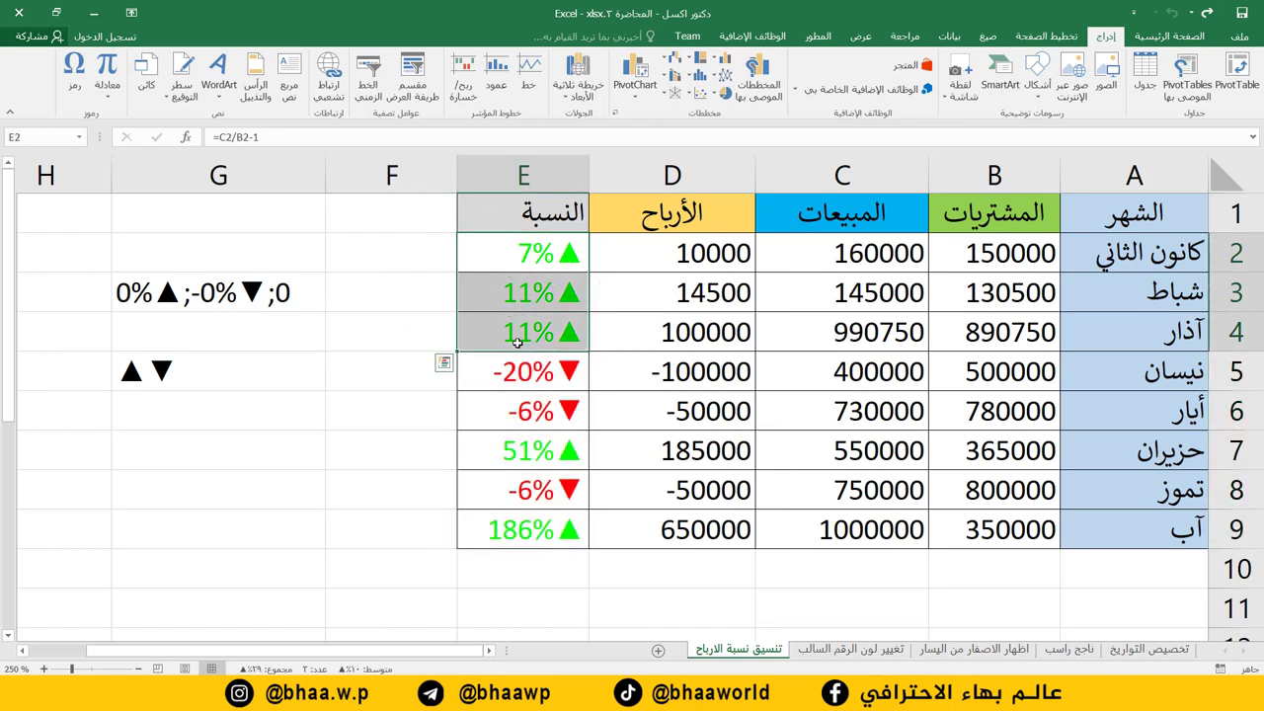
pyautogui.moveTo(542, 381); pyautogui.dragTo(537, 411)
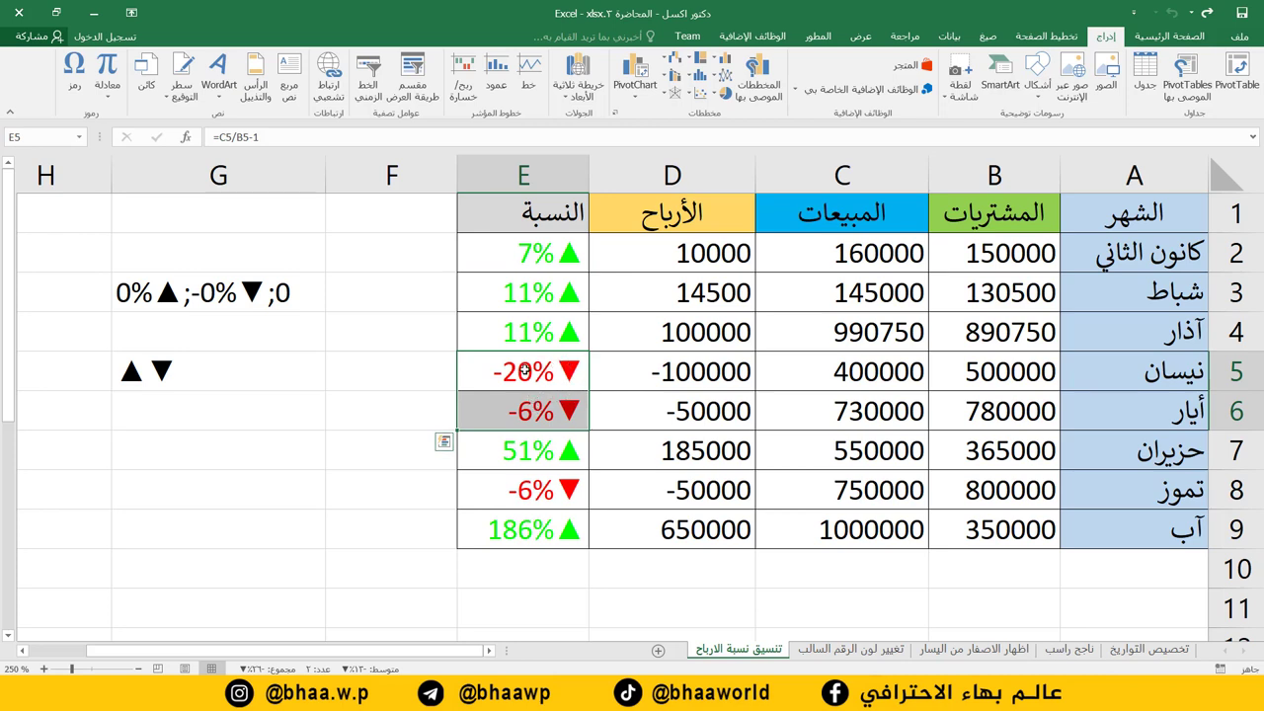
pyautogui.click(537, 532)
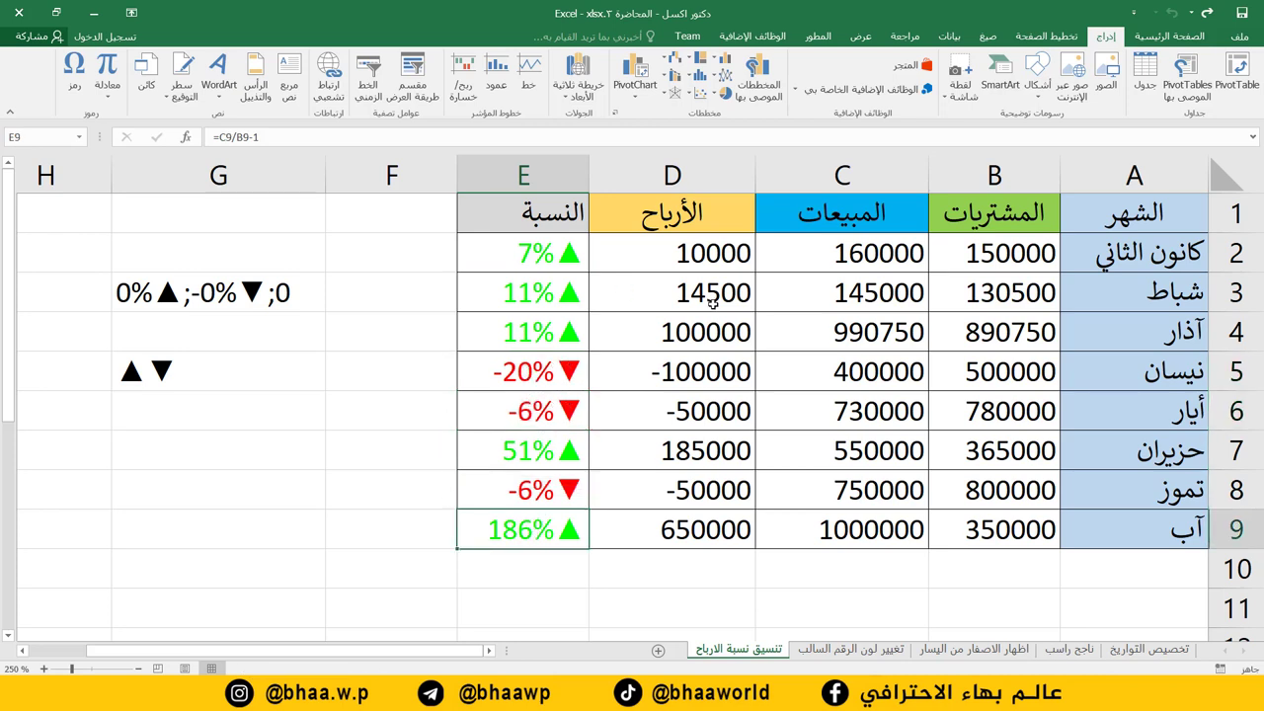
pyautogui.moveTo(553, 253); pyautogui.dragTo(559, 523)
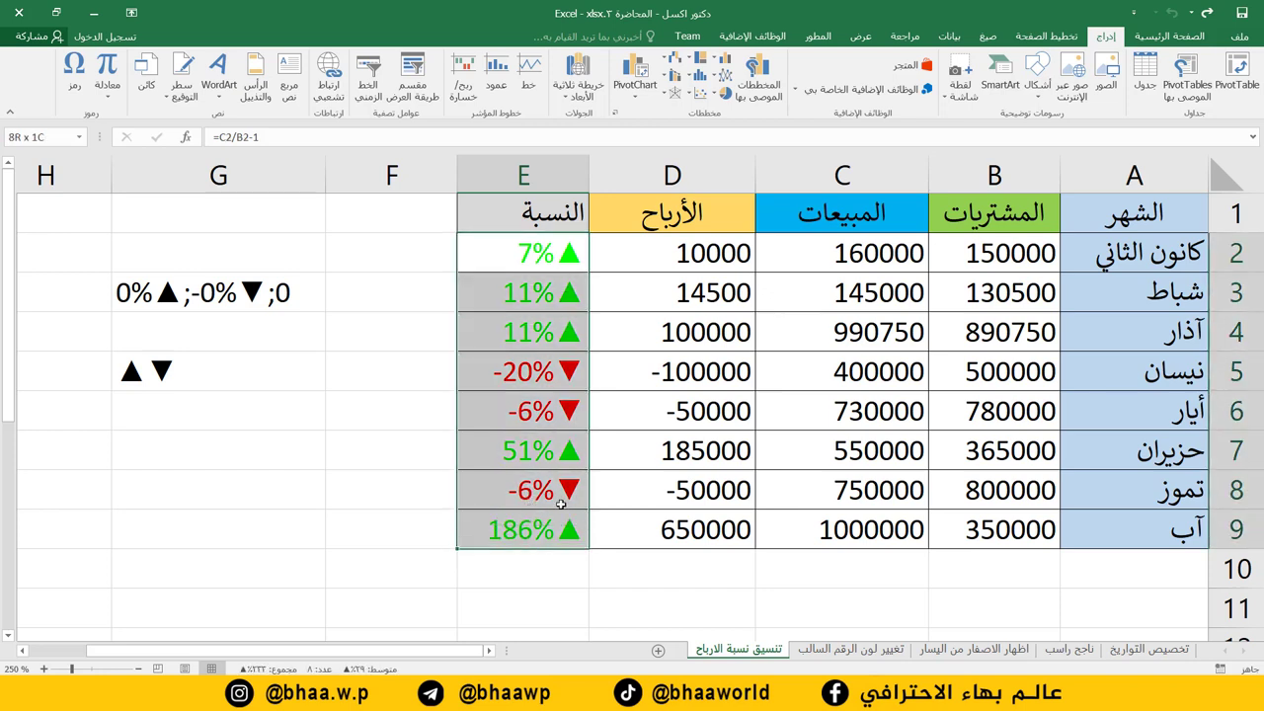
# Change the نيسان sales value in C5 to 600000 to test the triangle format.
pyautogui.click(837, 378)
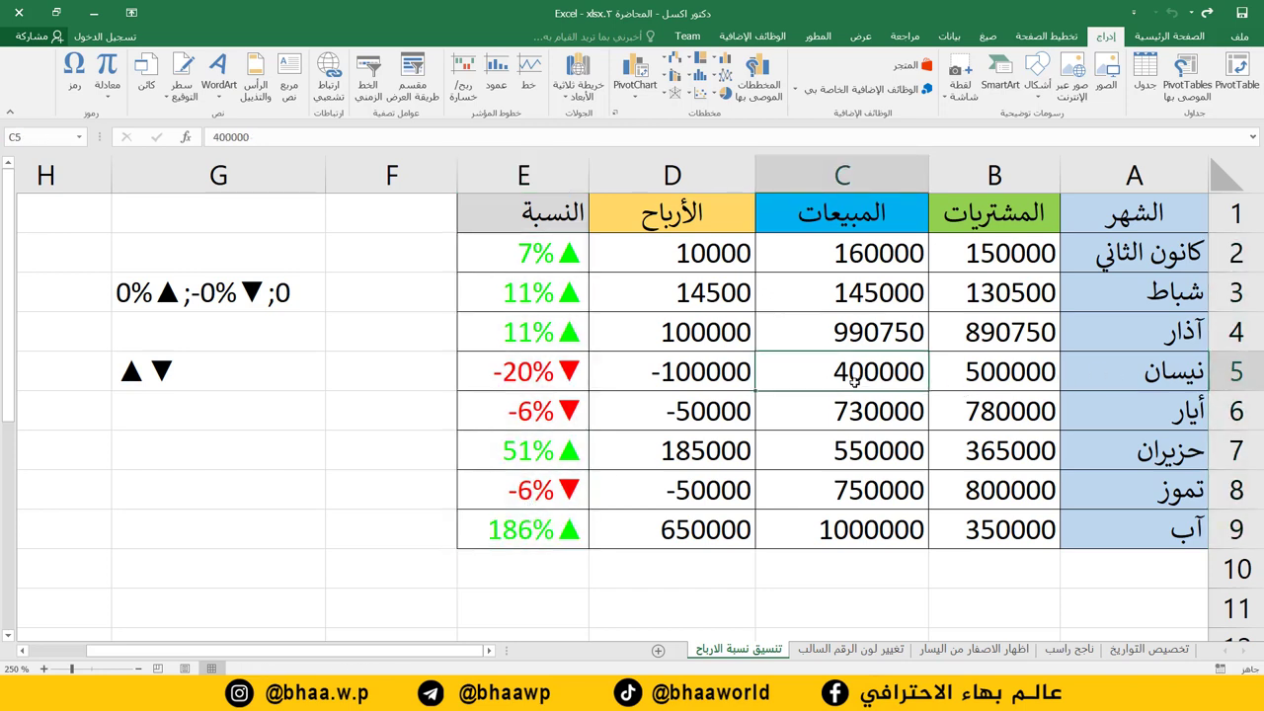
pyautogui.write('60')
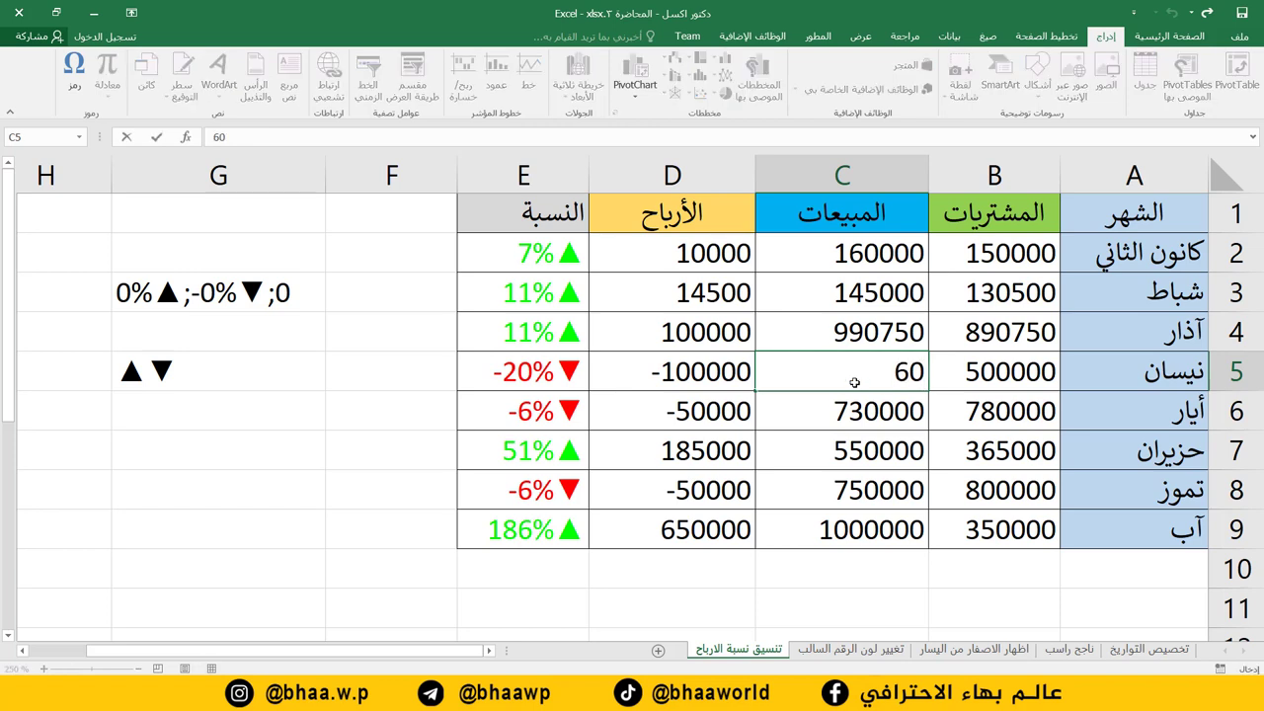
pyautogui.write('0000')
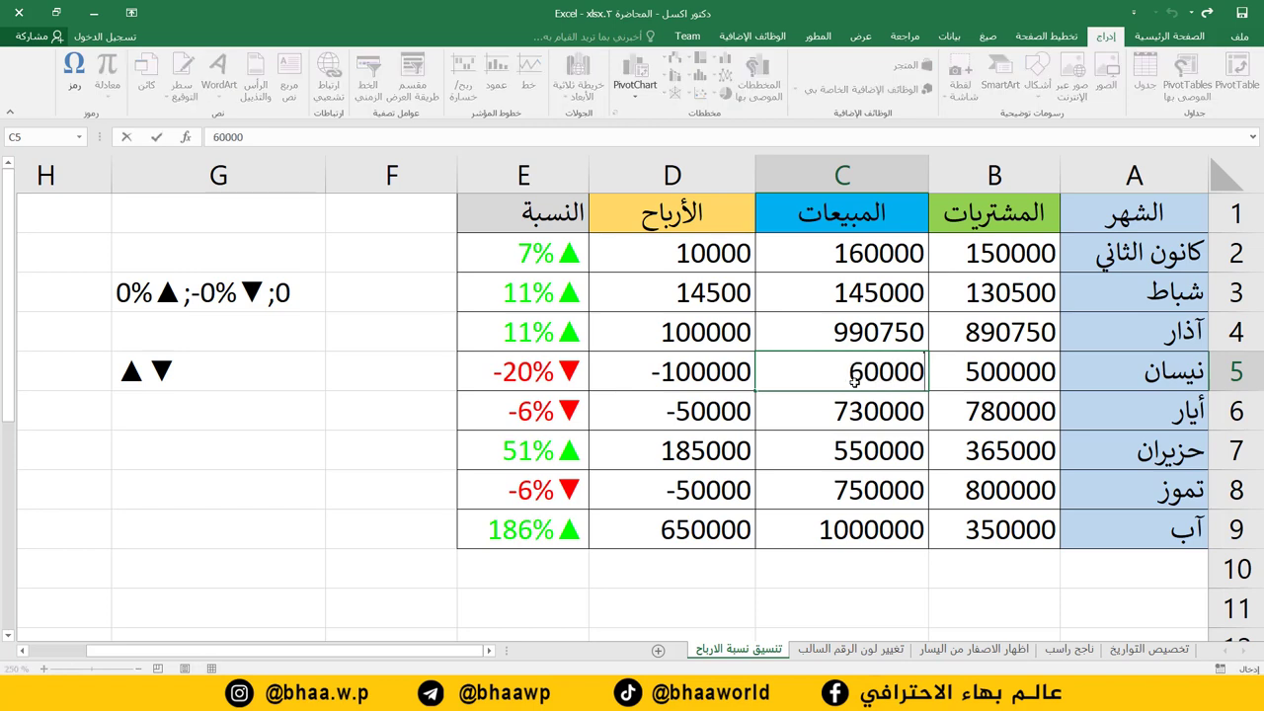
pyautogui.press('Return')
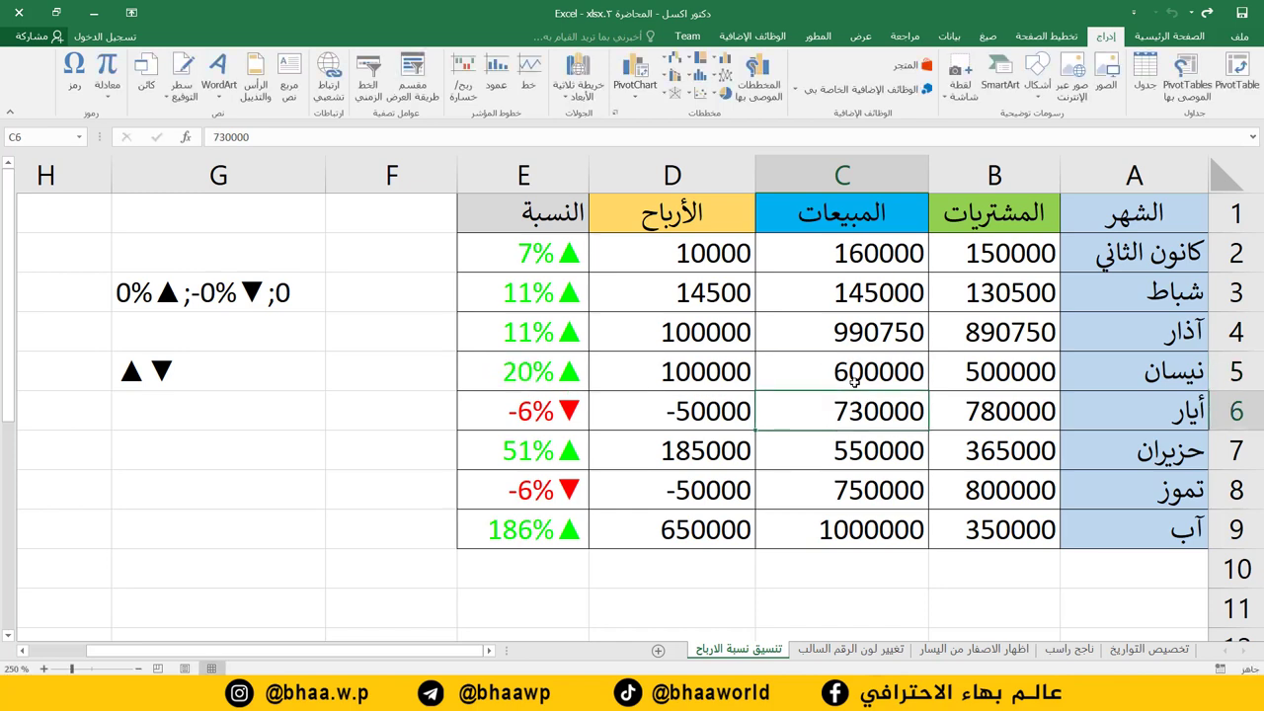